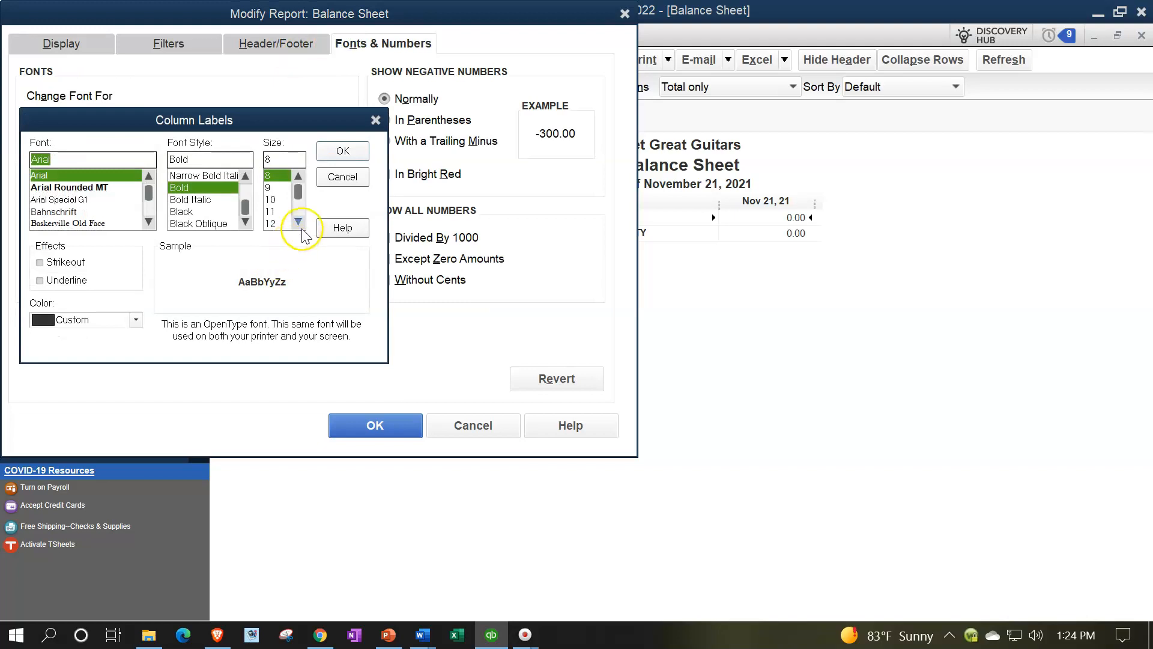
- Set the Balance Sheet report's column label font size to 14 and apply the change to all related fonts
{"action": "left_click", "coordinate": [271, 223]}
{"action": "left_click", "coordinate": [347, 152]}
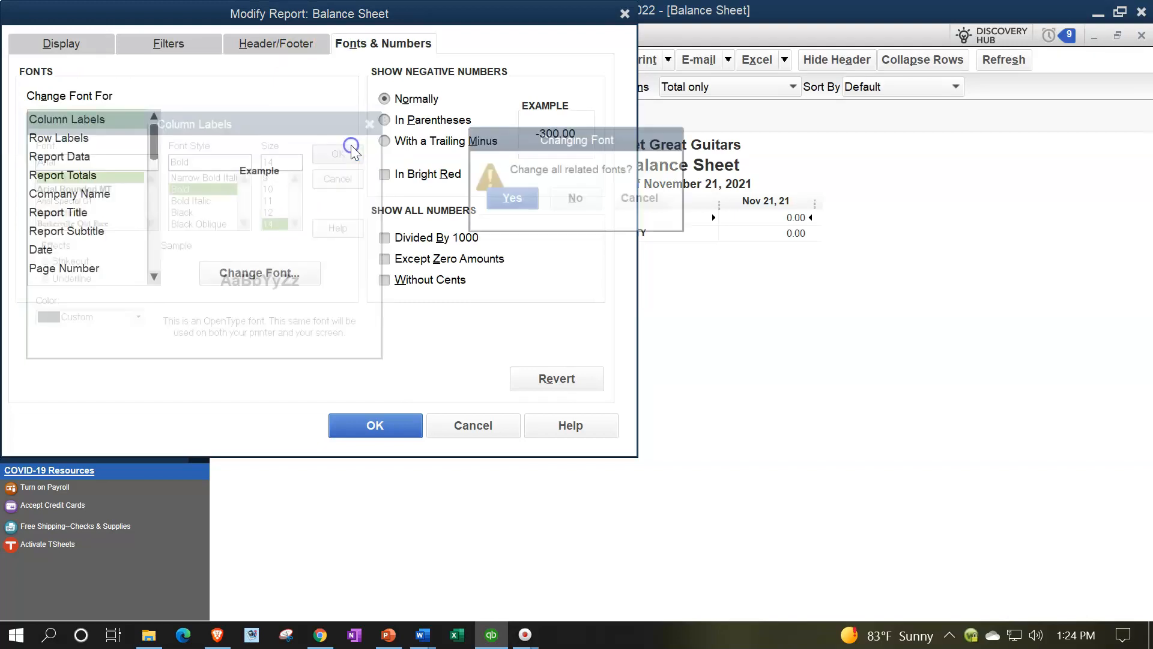
{"action": "left_click", "coordinate": [508, 195]}
{"action": "left_click", "coordinate": [400, 414]}
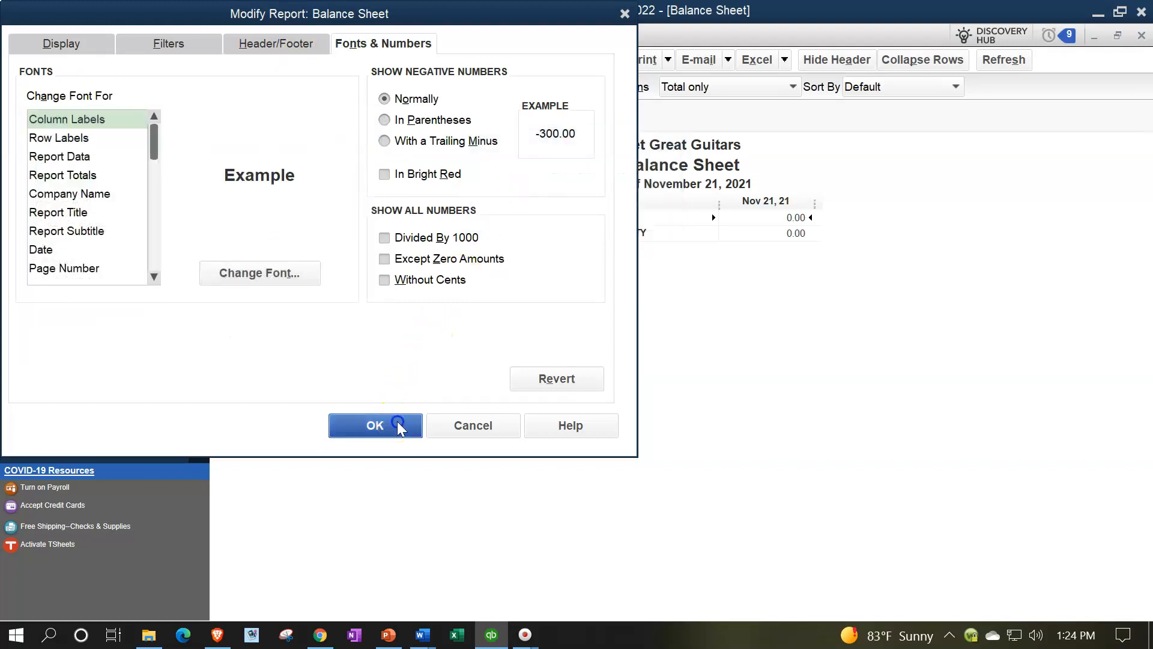
- Open the Profit & Loss Standard report and set its date range from 01/01/2022 to 12/31/2022
{"action": "left_click", "coordinate": [498, 36]}
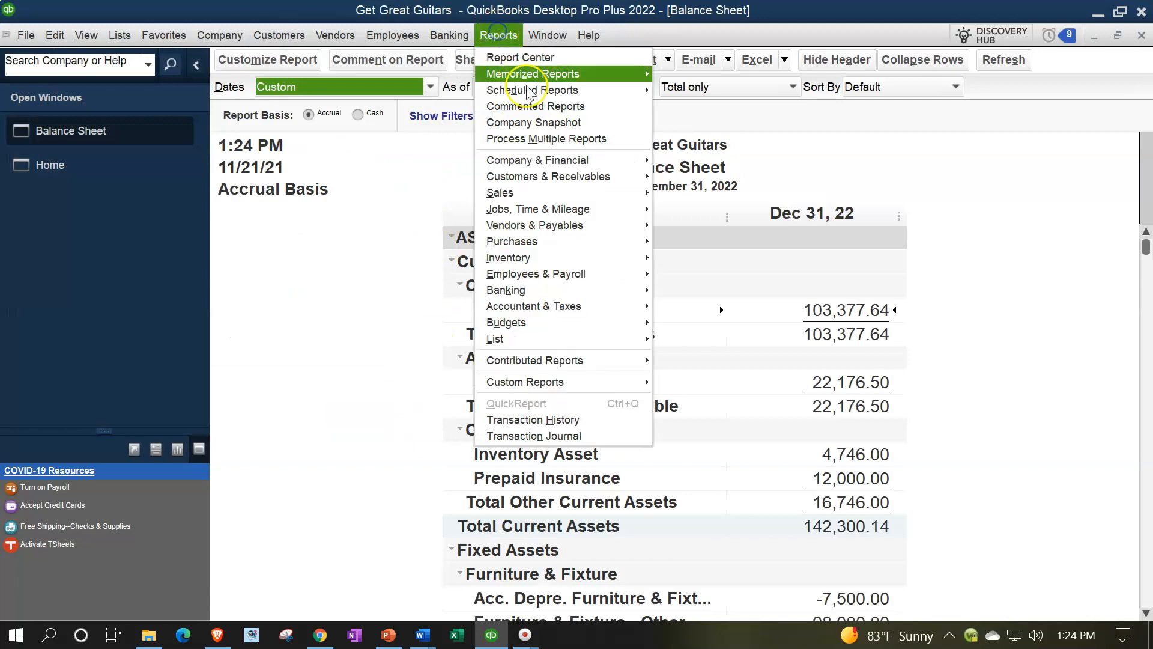
{"action": "mouse_move", "coordinate": [568, 161]}
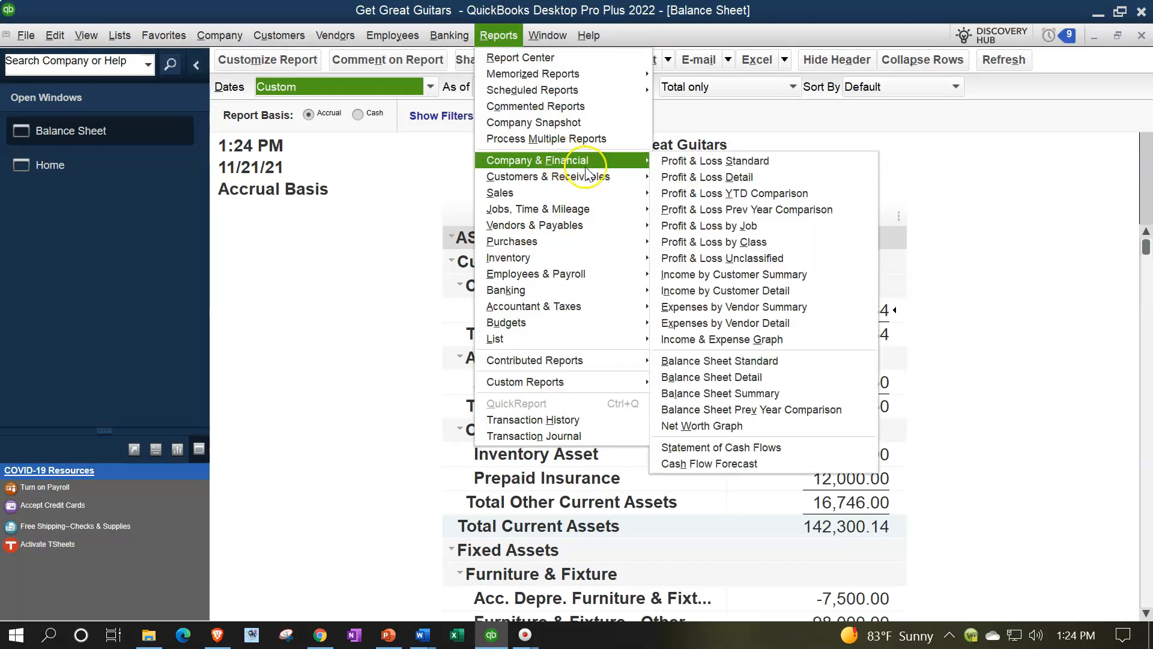
{"action": "left_click", "coordinate": [684, 160]}
{"action": "key", "text": "Tab"}
{"action": "type", "text": "010122"}
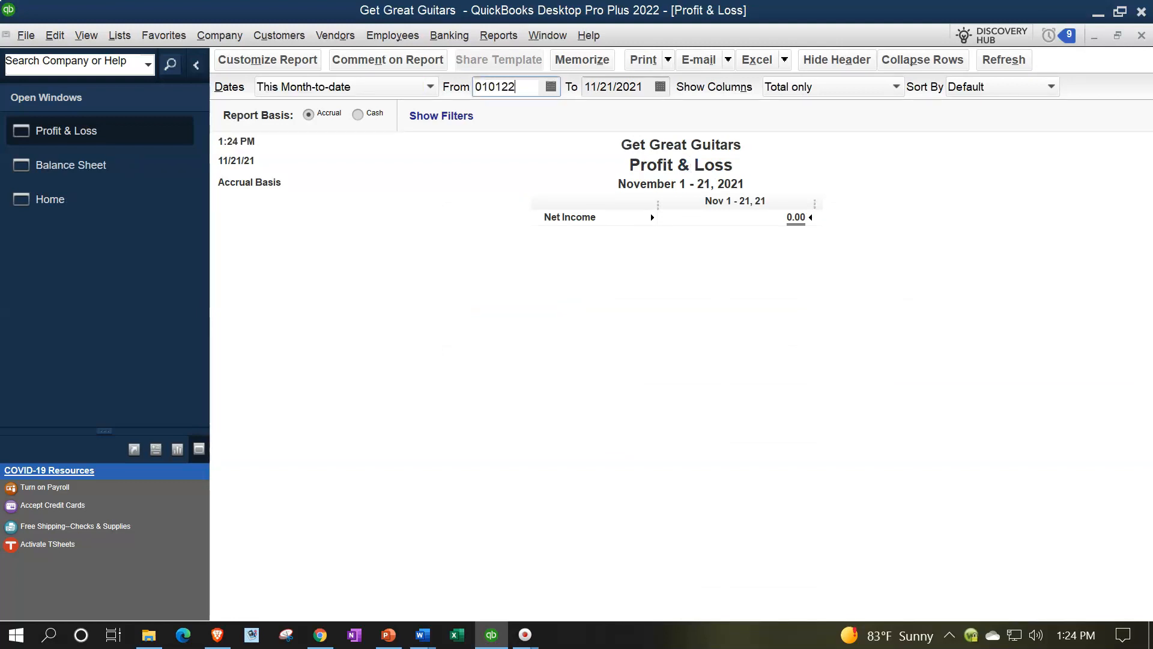
{"action": "key", "text": "Tab"}
{"action": "type", "text": "123122"}
{"action": "key", "text": "Tab"}
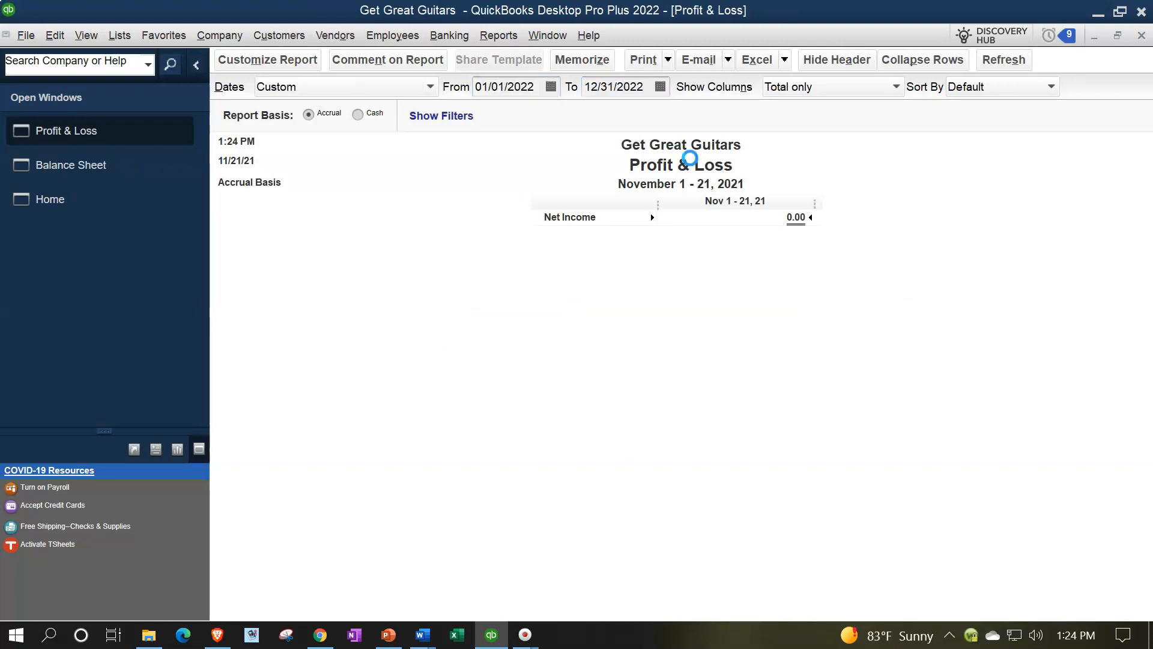
- Customize the Profit & Loss report's column label font to size 14, applying it to all related fonts
{"action": "left_click", "coordinate": [292, 61]}
{"action": "left_click", "coordinate": [372, 45]}
{"action": "left_click", "coordinate": [304, 273]}
{"action": "left_click", "coordinate": [298, 223]}
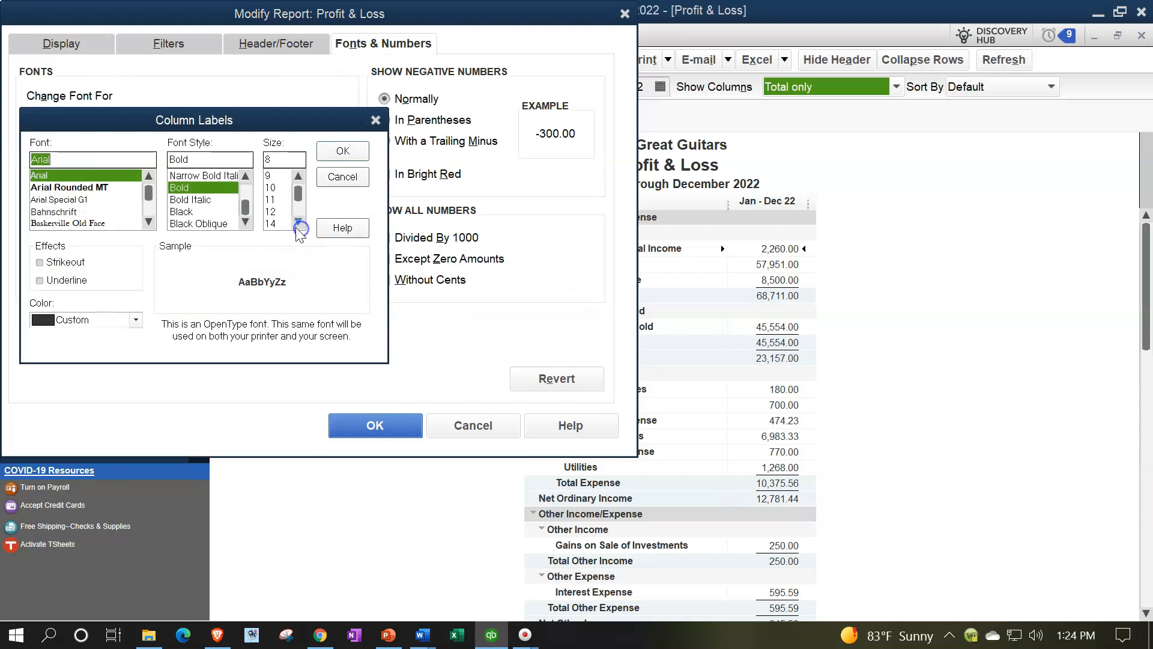
{"action": "left_click", "coordinate": [273, 223]}
{"action": "left_click", "coordinate": [342, 151]}
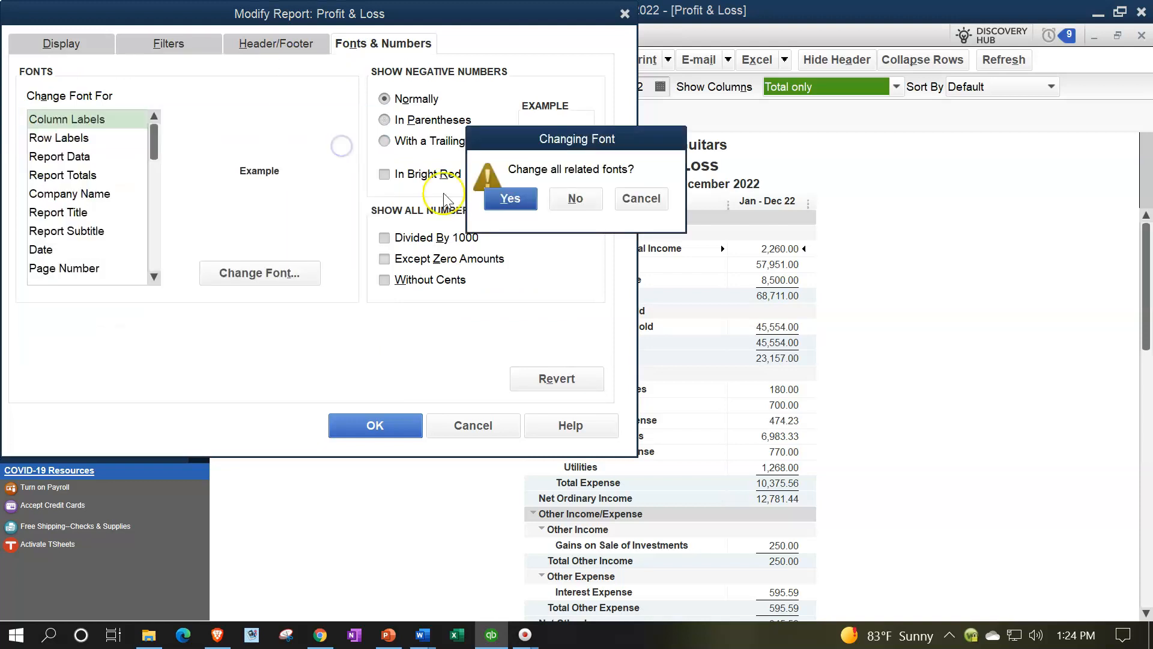
{"action": "left_click", "coordinate": [511, 197]}
{"action": "left_click", "coordinate": [380, 424]}
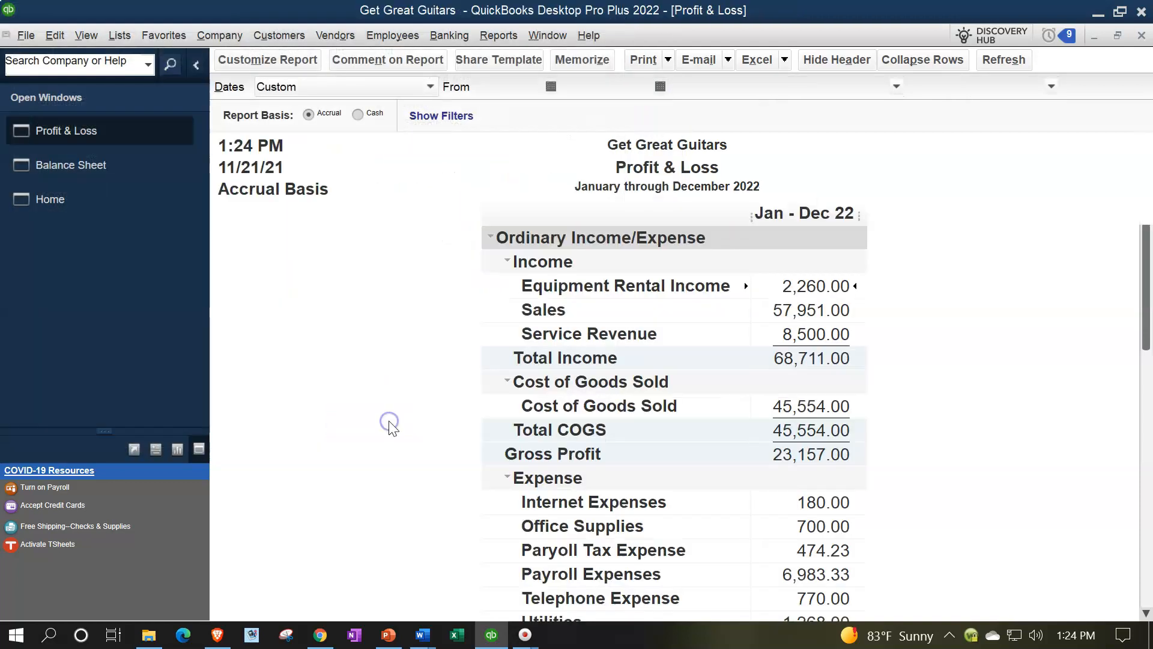
- Open the Trial Balance report and set its date range from 01/01/2022 to 12/31/2022
{"action": "left_click", "coordinate": [496, 37]}
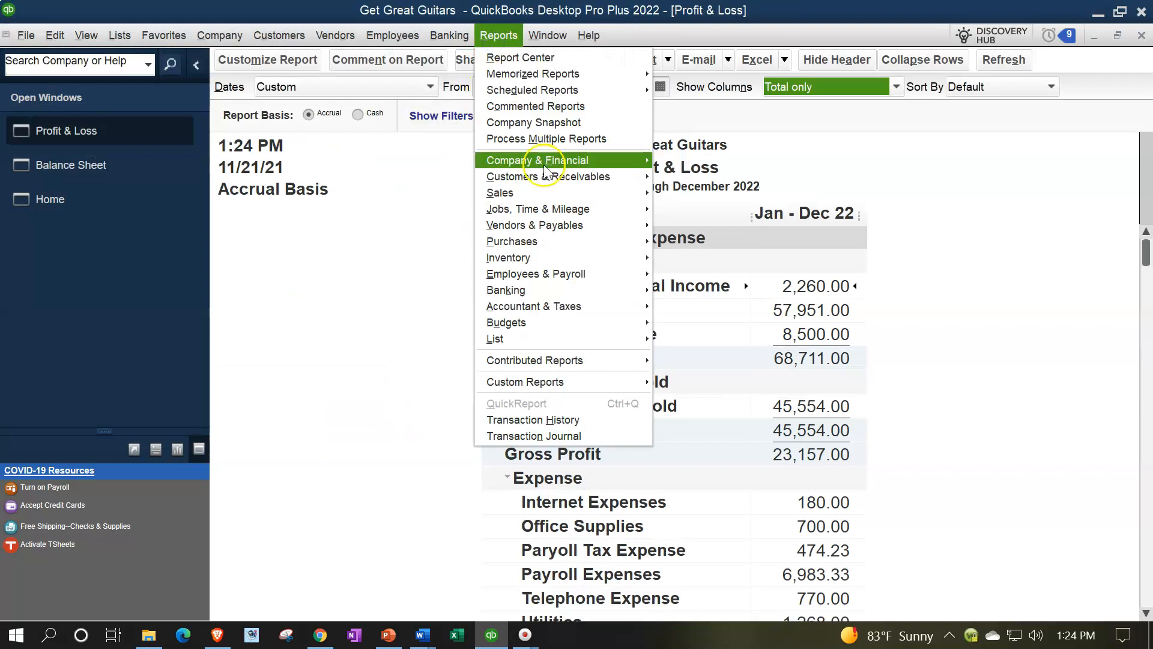
{"action": "mouse_move", "coordinate": [606, 307]}
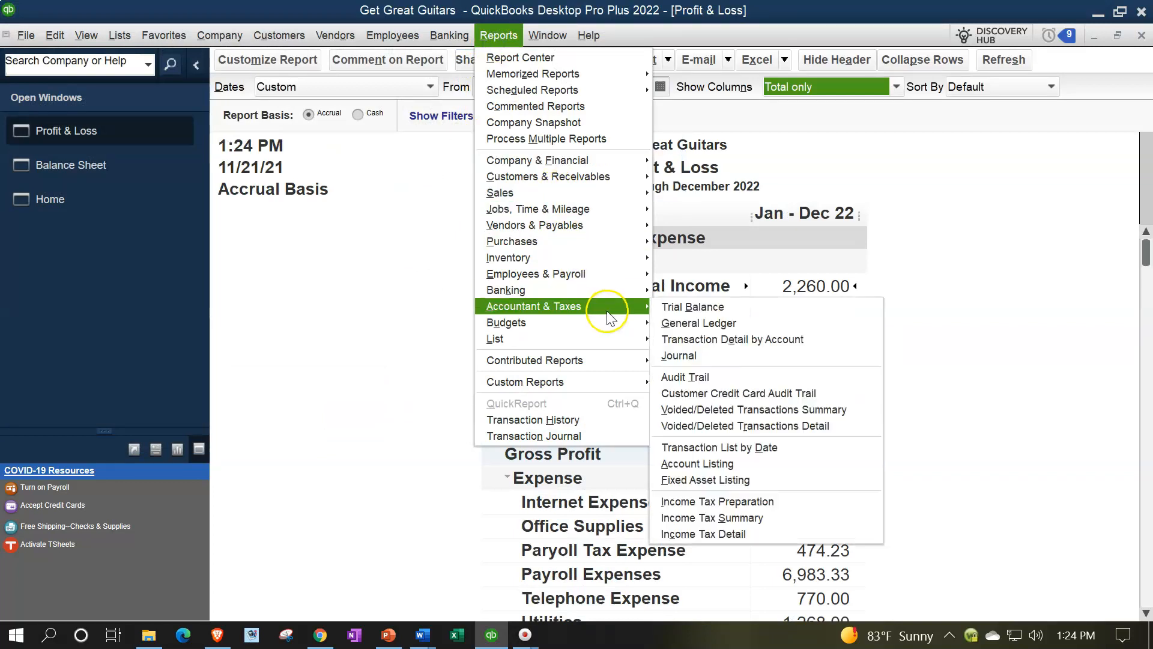
{"action": "left_click", "coordinate": [680, 307]}
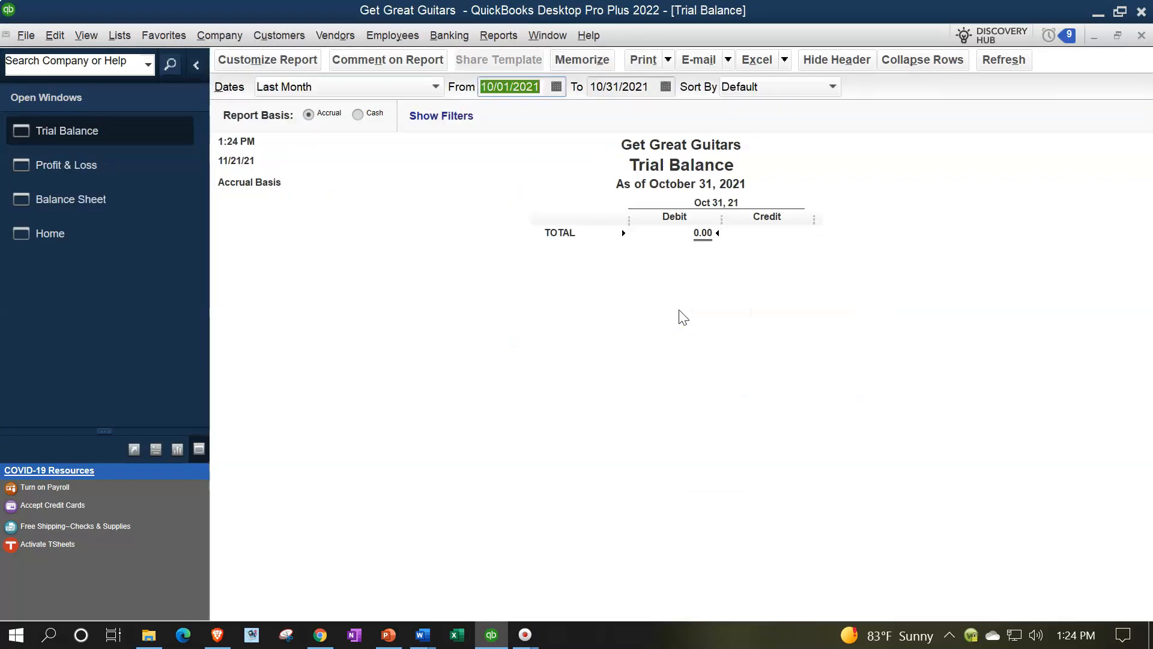
{"action": "type", "text": "010122"}
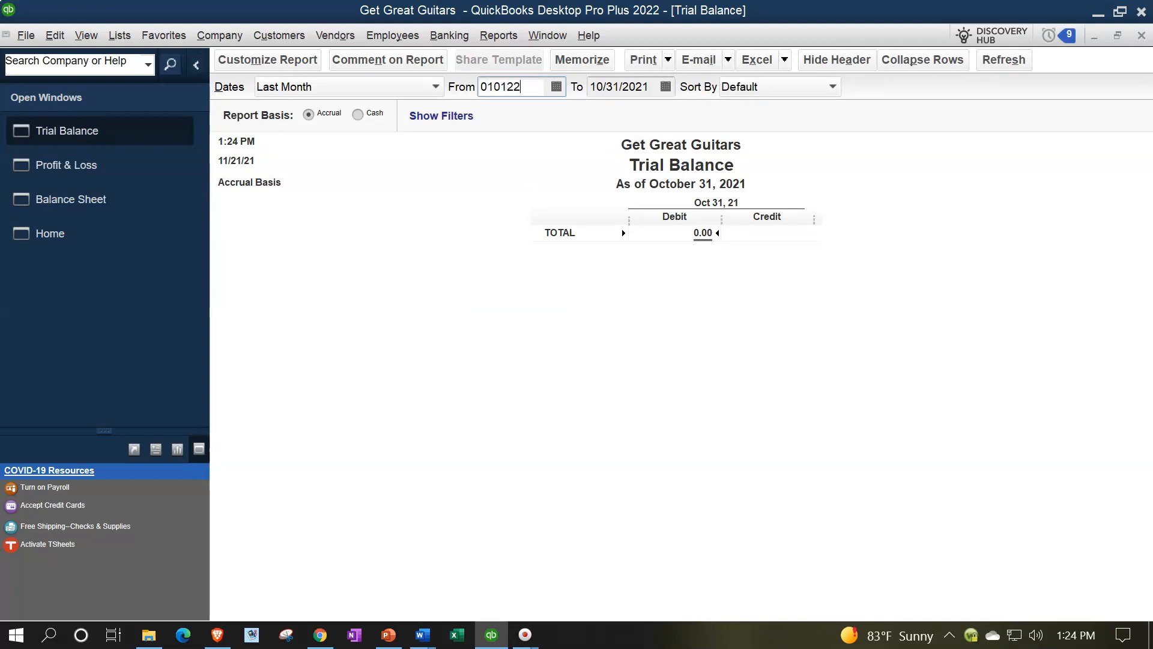
{"action": "key", "text": "Tab"}
{"action": "type", "text": "12/31/202"}
{"action": "key", "text": "Tab"}
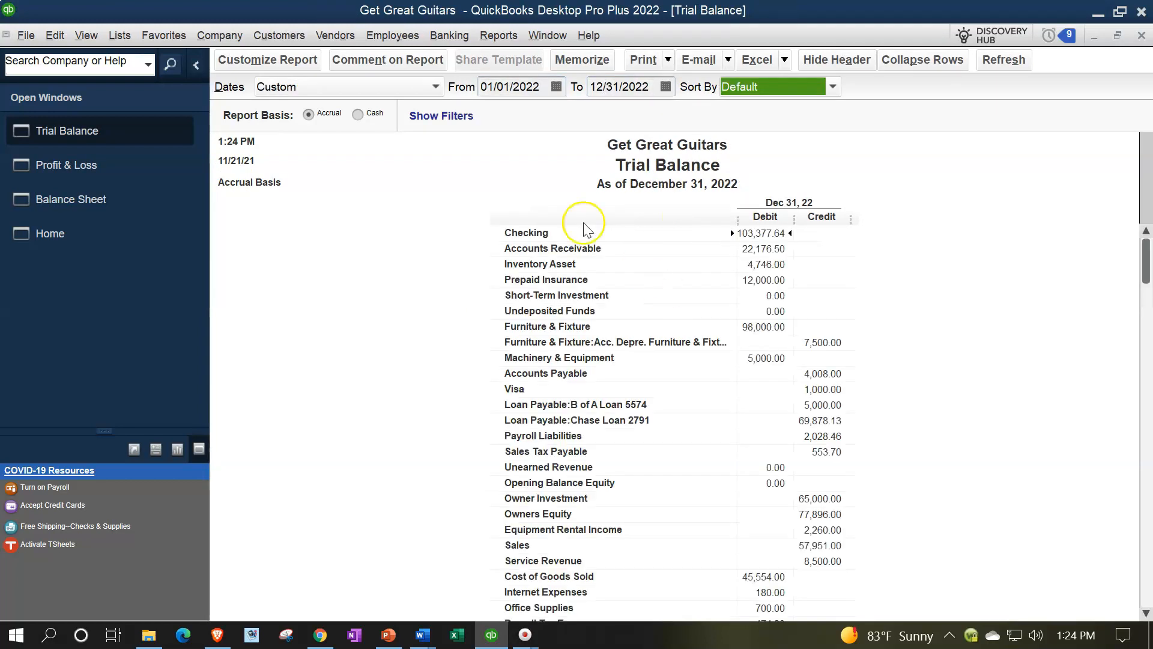
- Customize the Trial Balance report's column label font to size 14, applying it to all related fonts
{"action": "left_click", "coordinate": [320, 69]}
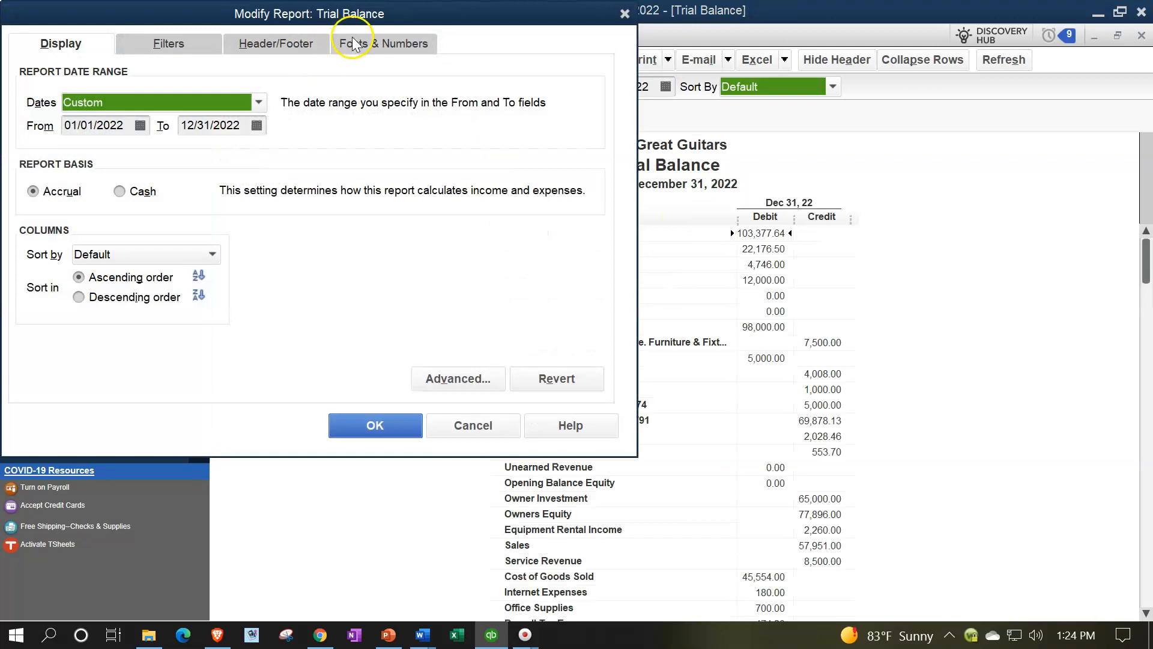
{"action": "left_click", "coordinate": [353, 44]}
{"action": "left_click", "coordinate": [275, 276]}
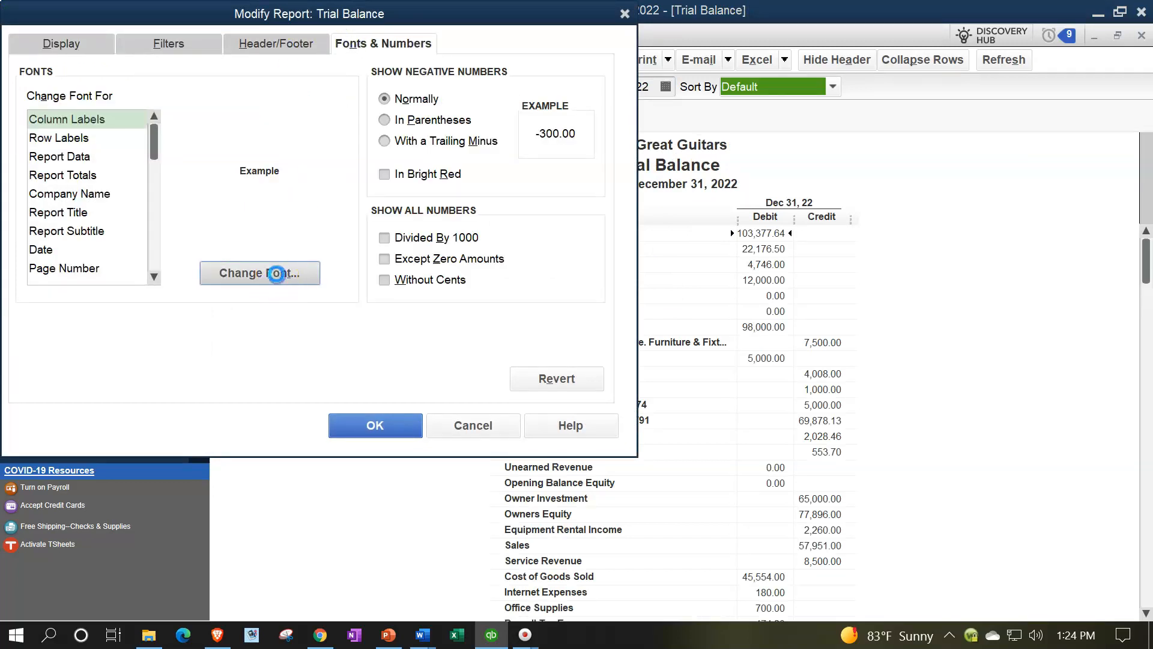
{"action": "left_click", "coordinate": [298, 222]}
{"action": "left_click", "coordinate": [273, 223]}
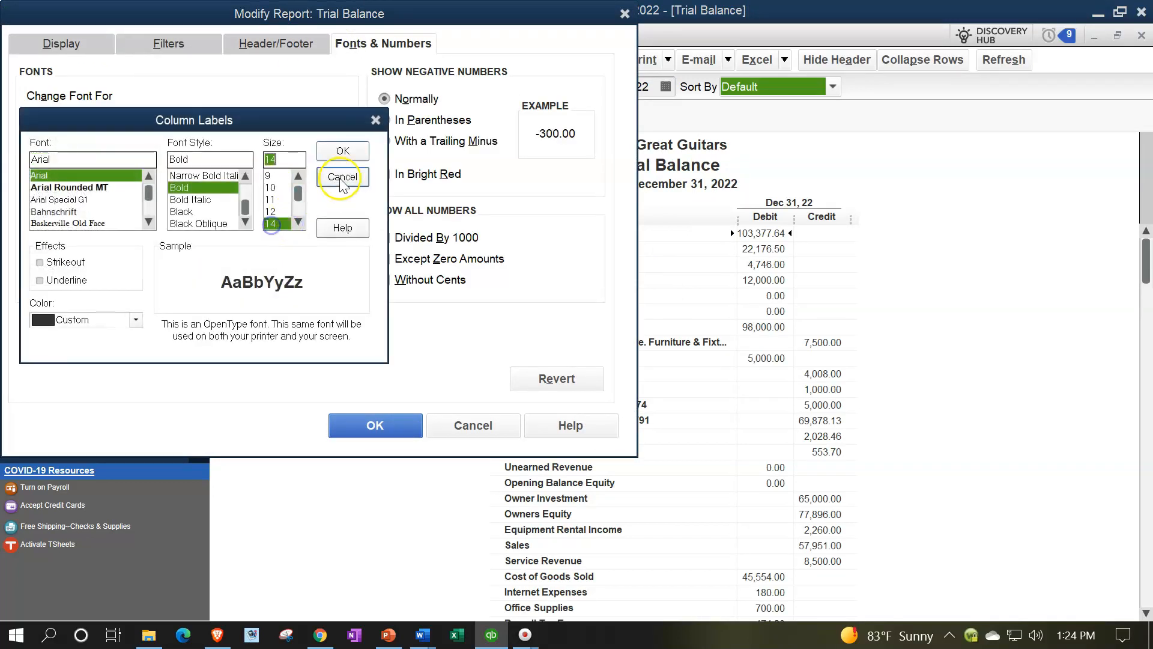
{"action": "left_click", "coordinate": [348, 157]}
{"action": "left_click", "coordinate": [501, 195]}
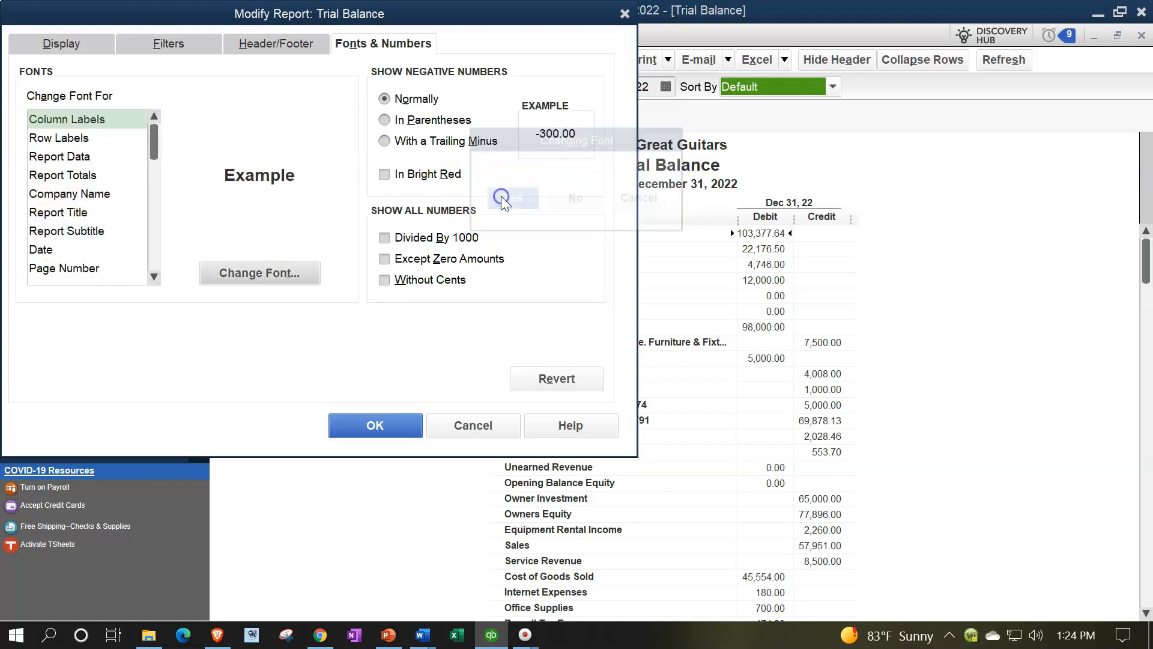
{"action": "left_click", "coordinate": [368, 427]}
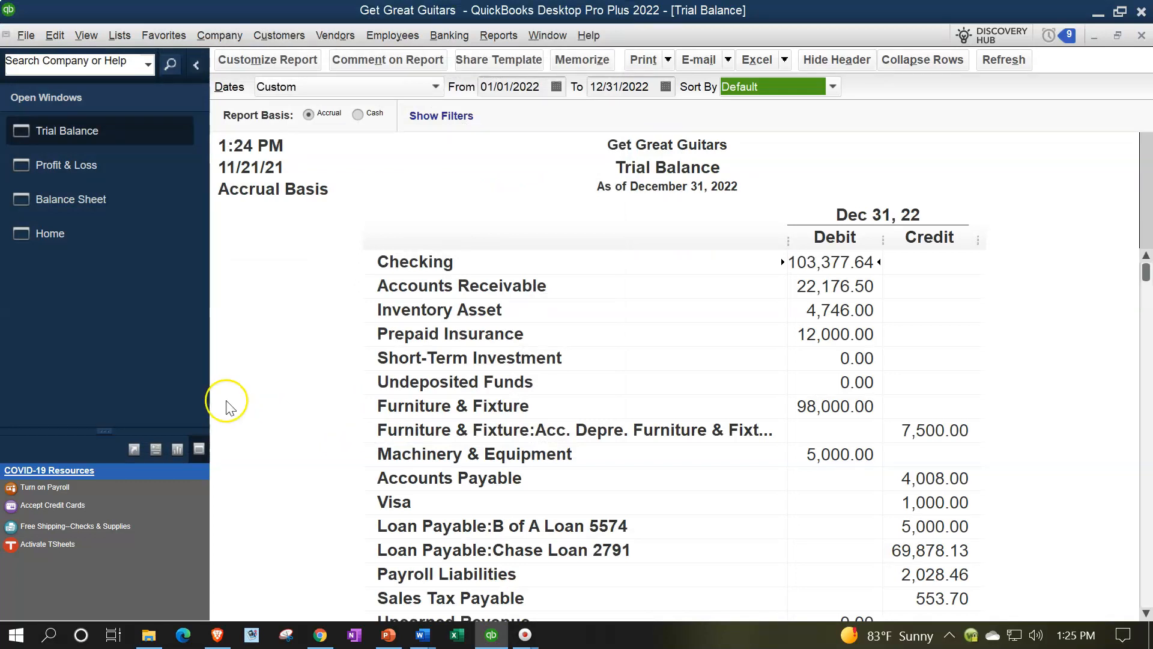
- Return to the home page and review the company preferences for Payroll & Employees, leaving them unaltered
{"action": "left_click", "coordinate": [87, 234]}
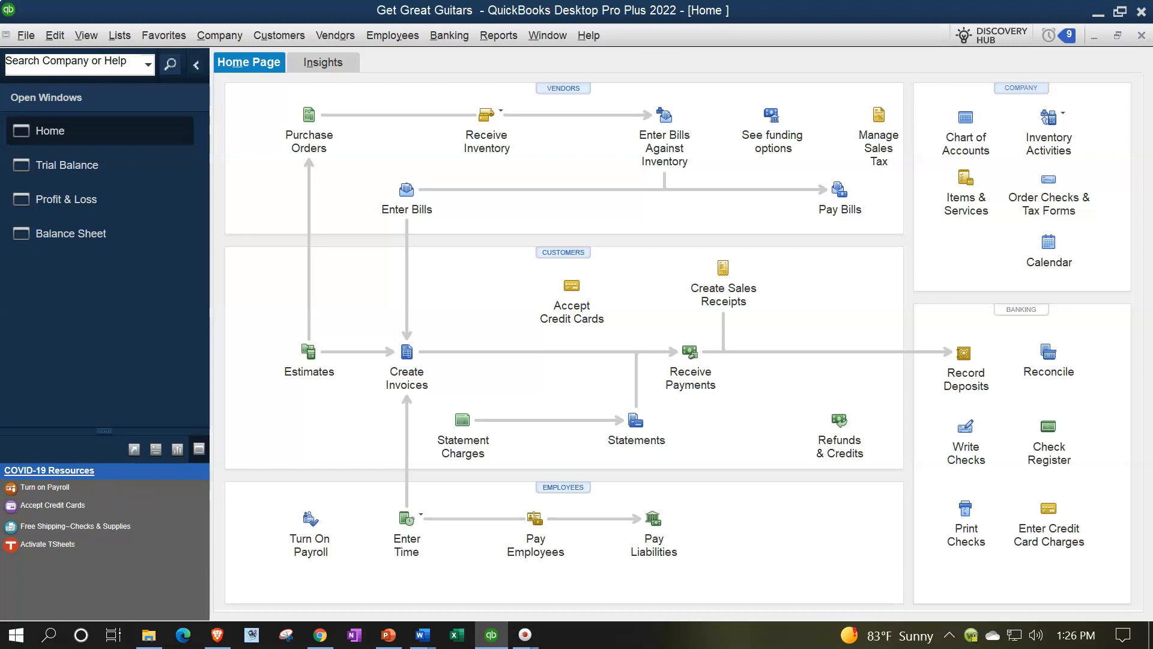
{"action": "left_click", "coordinate": [54, 35]}
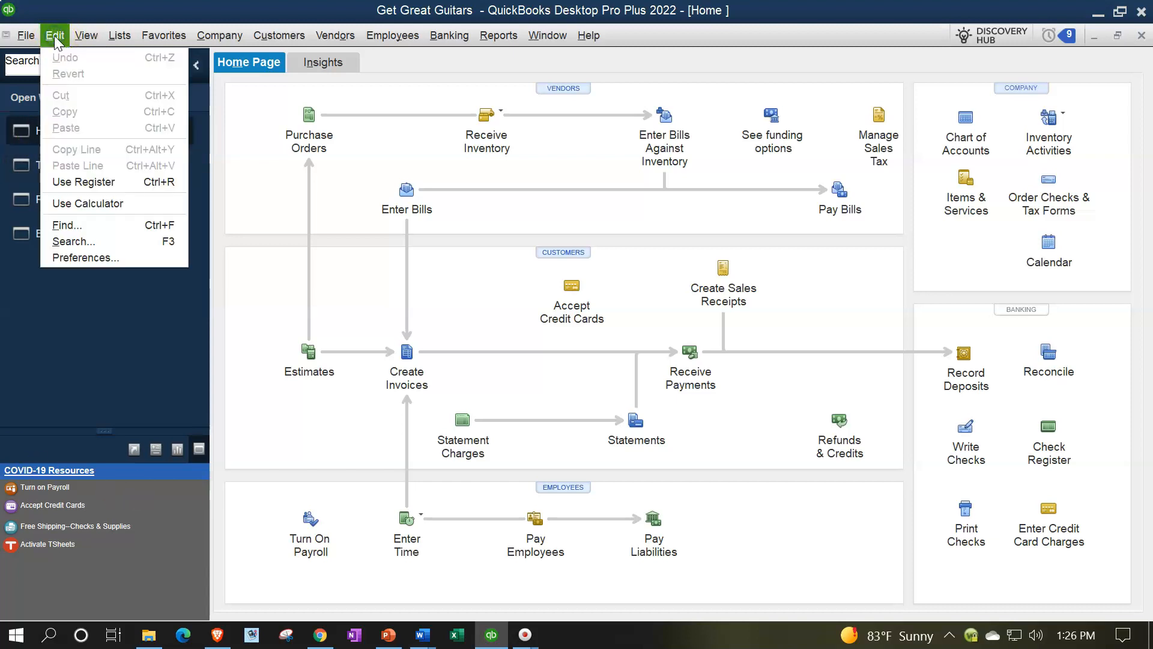
{"action": "left_click", "coordinate": [83, 254]}
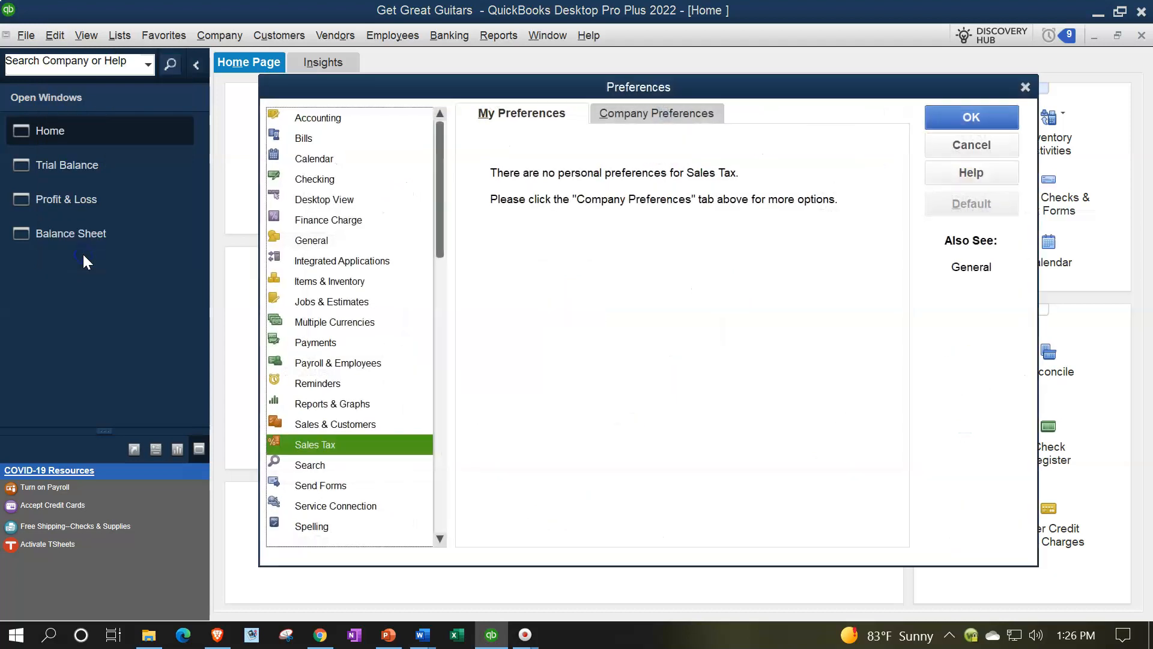
{"action": "left_click", "coordinate": [331, 362]}
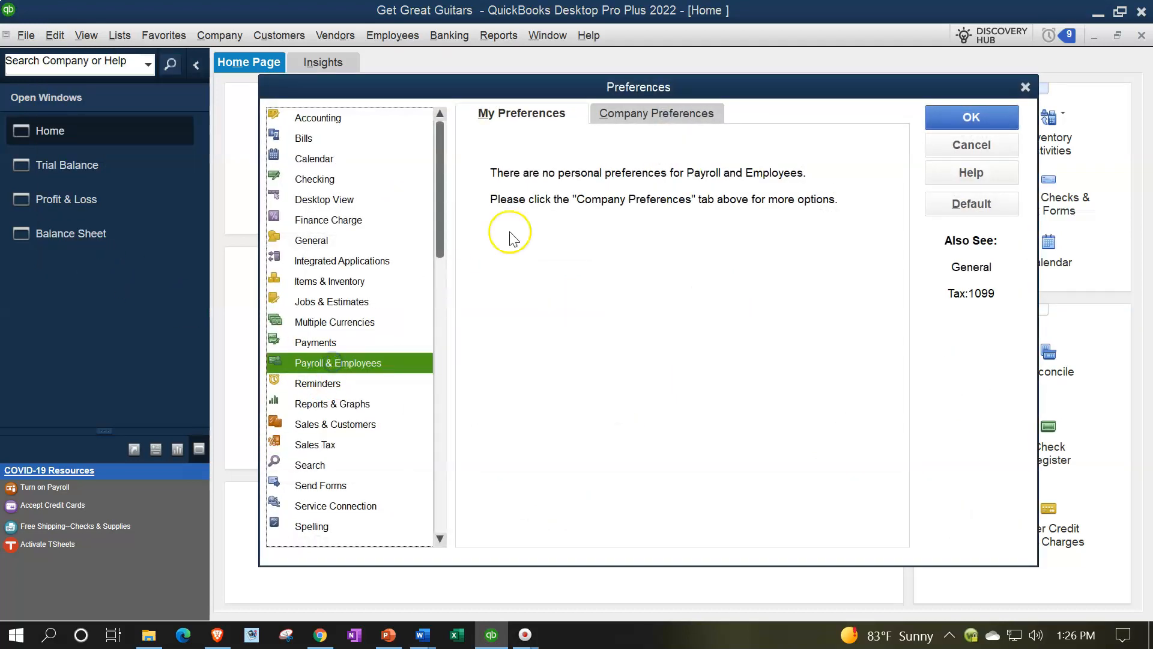
{"action": "left_click", "coordinate": [646, 114]}
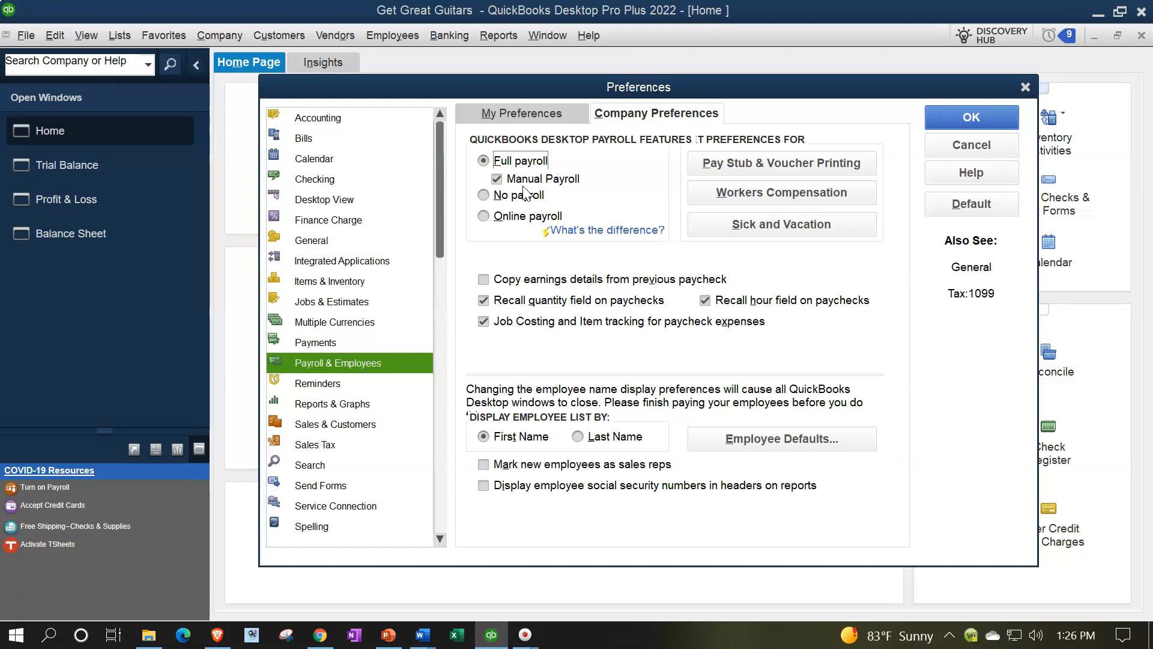
{"action": "left_click", "coordinate": [1027, 87]}
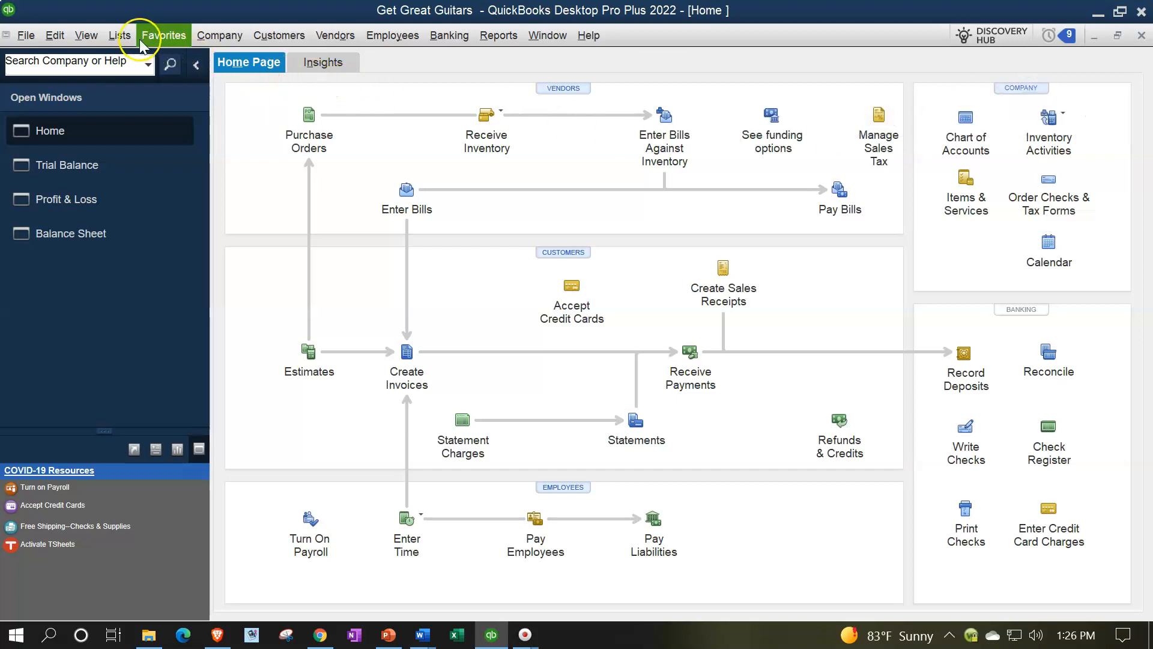
- Examine the Payroll Item List's earnings and tax items, then close the list
{"action": "left_click", "coordinate": [119, 37]}
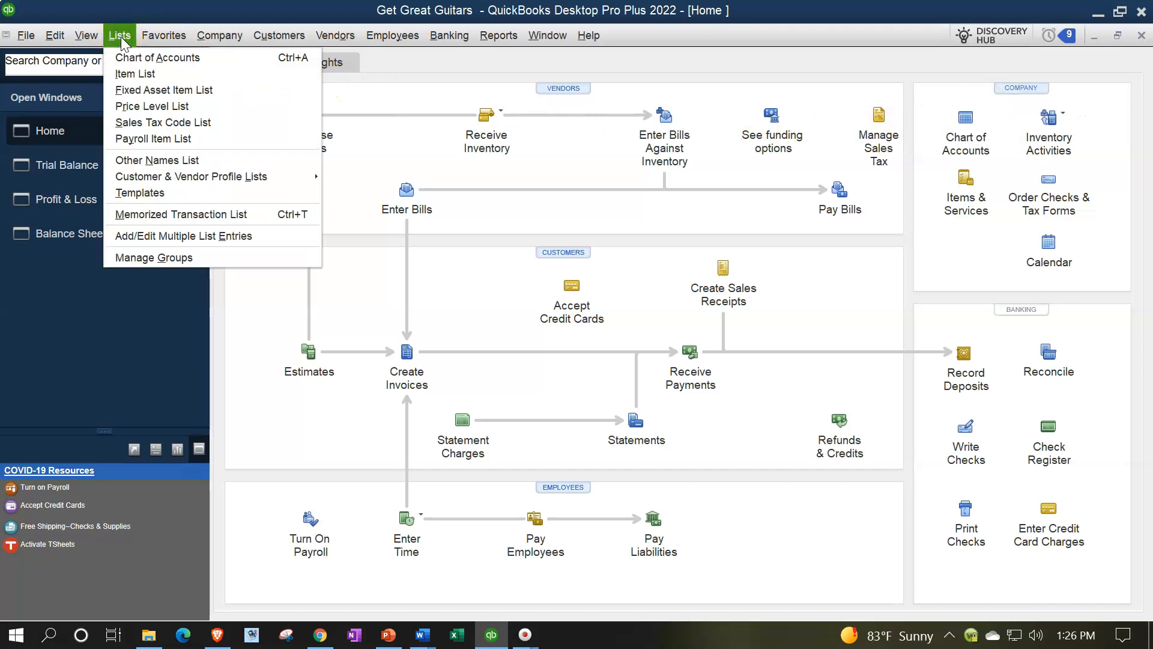
{"action": "left_click", "coordinate": [152, 144]}
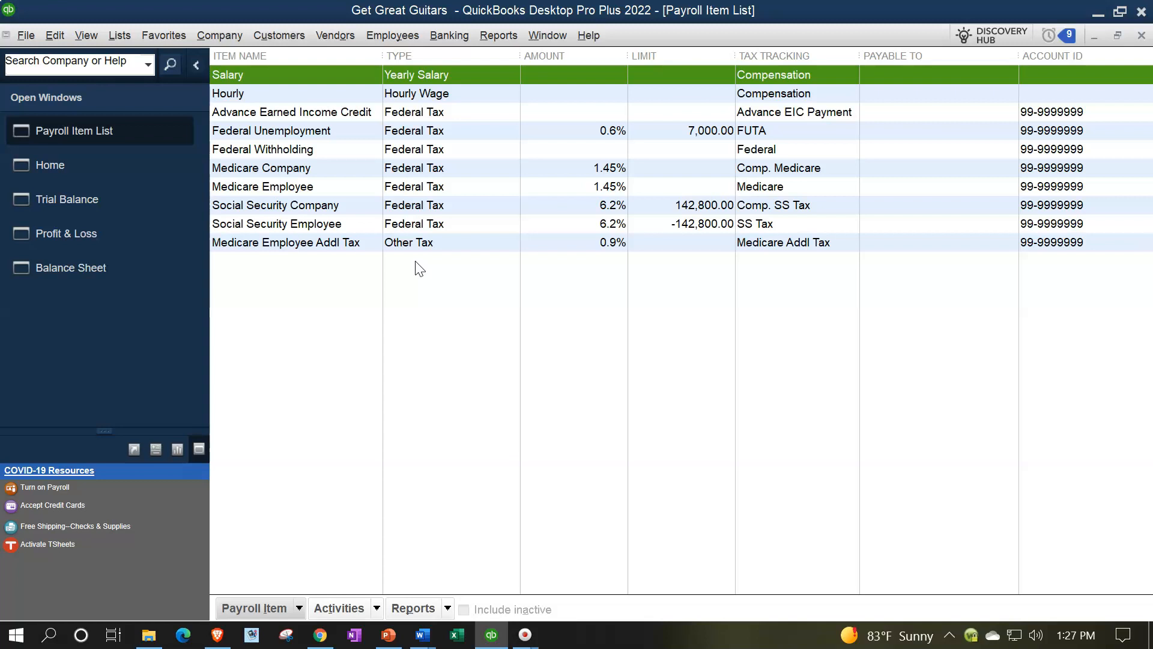
{"action": "left_click", "coordinate": [1141, 35]}
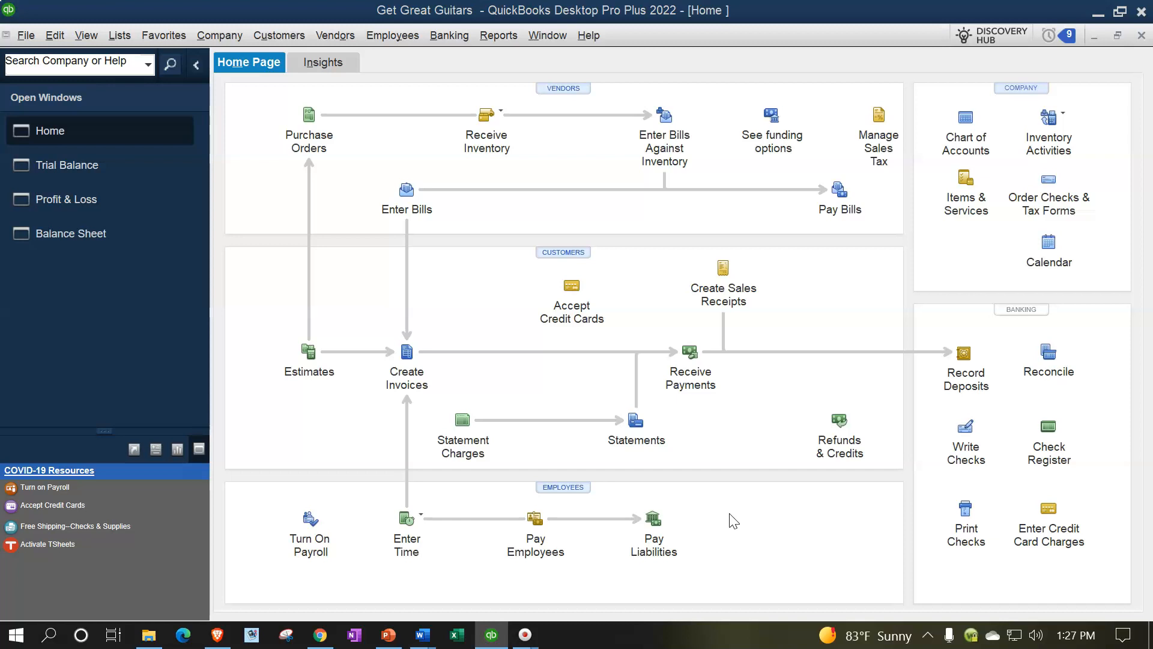
- Start a payroll run for employees, collapse the open windows list, and set the check date to 02/28/2022
{"action": "left_click", "coordinate": [541, 524]}
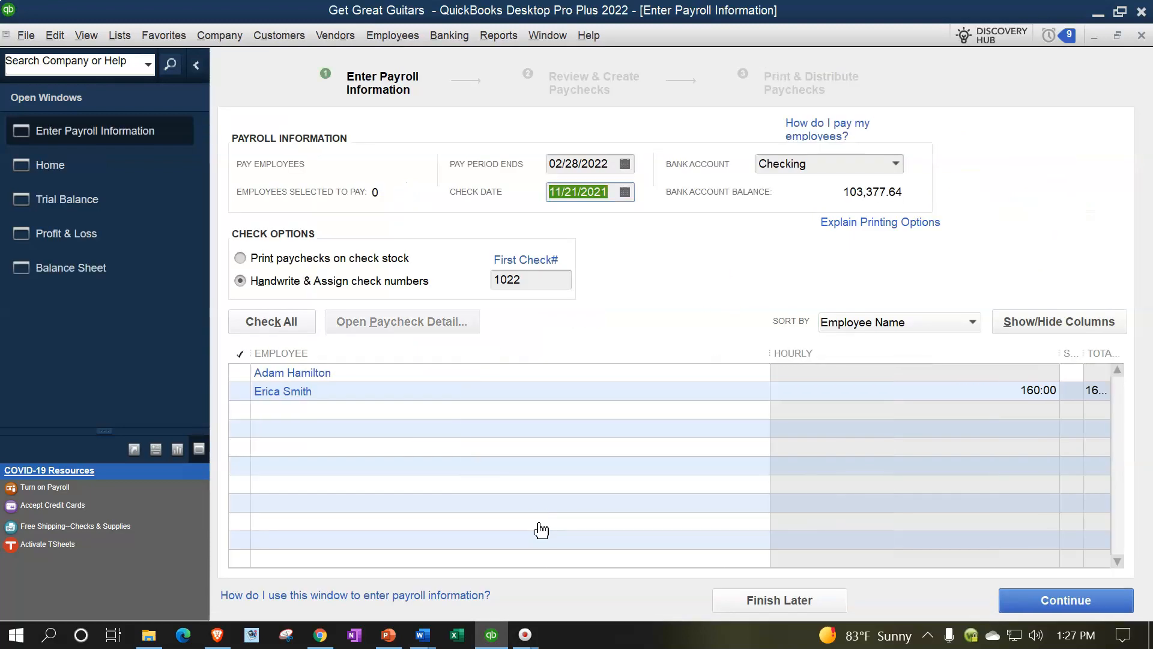
{"action": "left_click", "coordinate": [197, 65]}
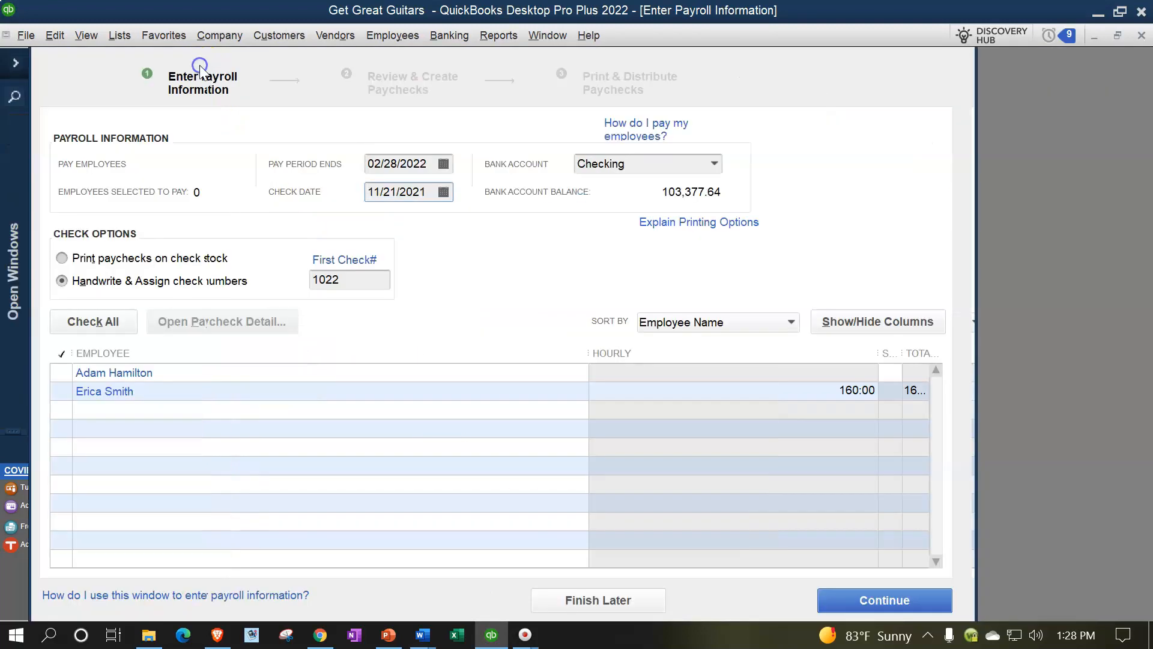
{"action": "left_click", "coordinate": [433, 162]}
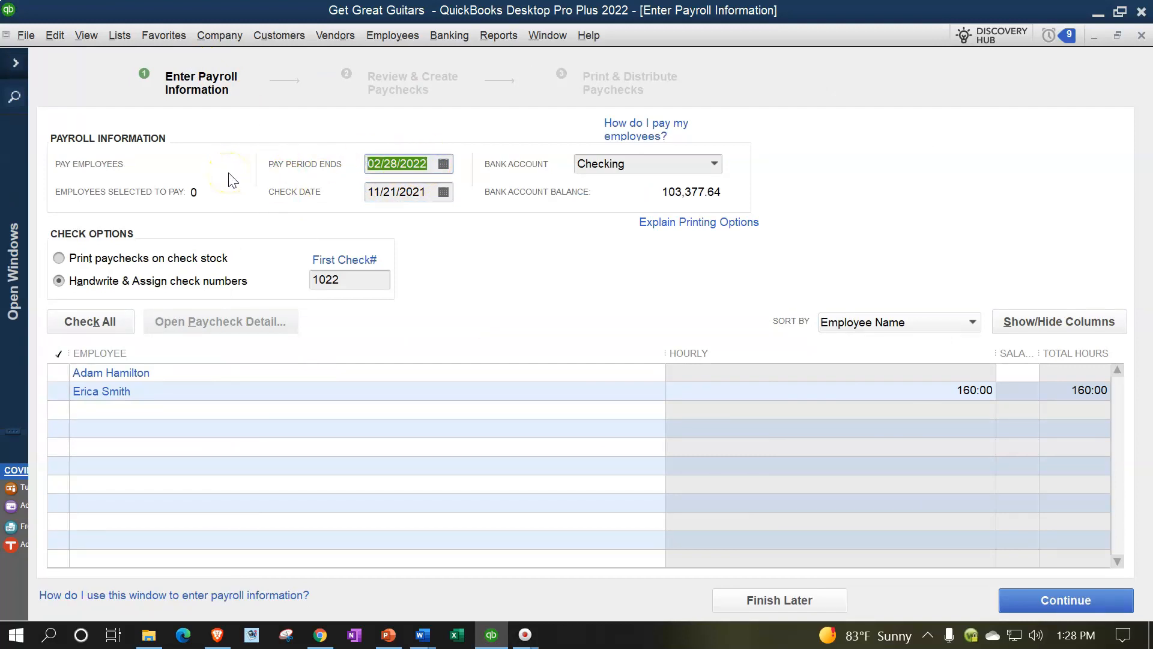
{"action": "key", "text": "Tab"}
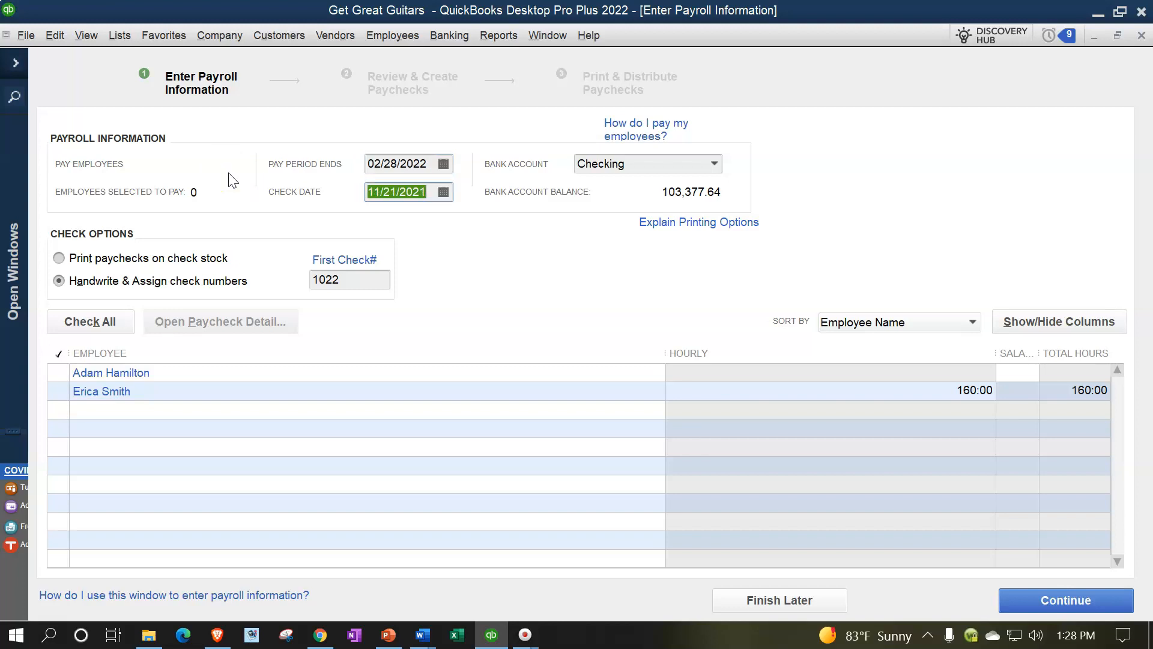
{"action": "type", "text": "02/28/2022"}
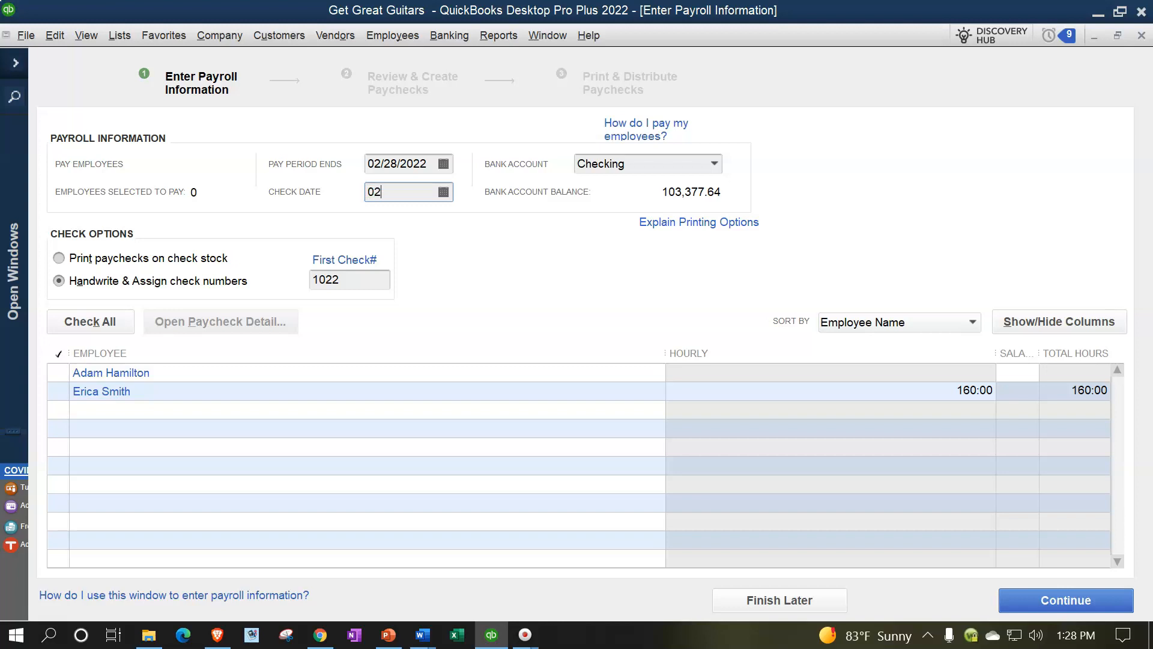
{"action": "key", "text": "Tab"}
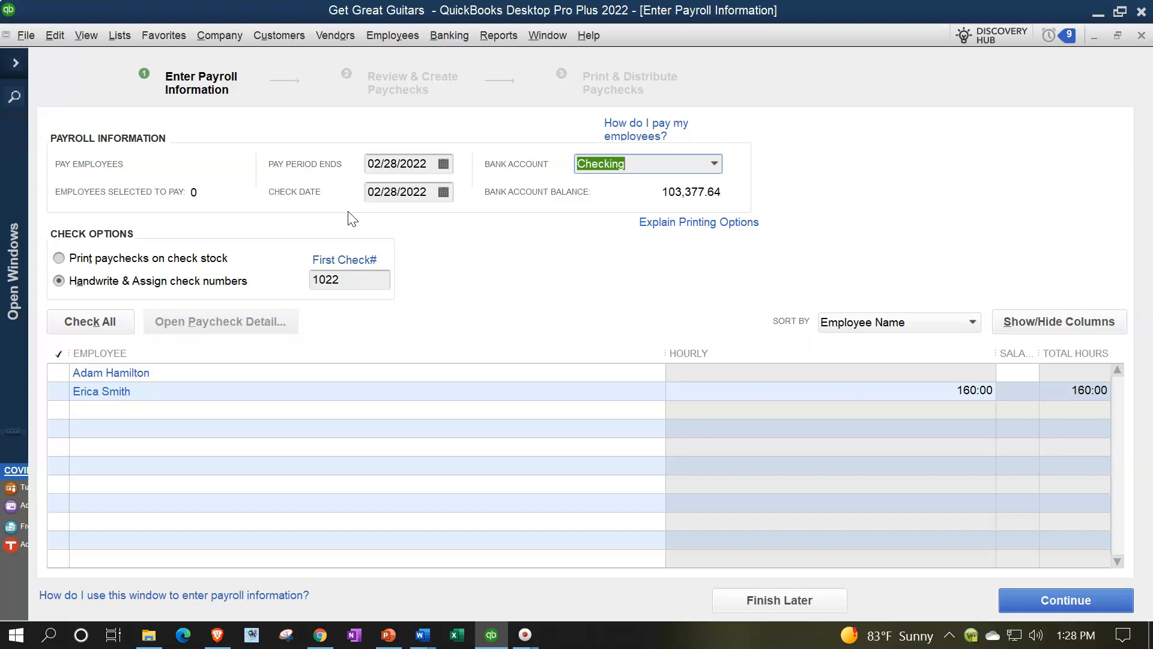
{"action": "key", "text": "Tab"}
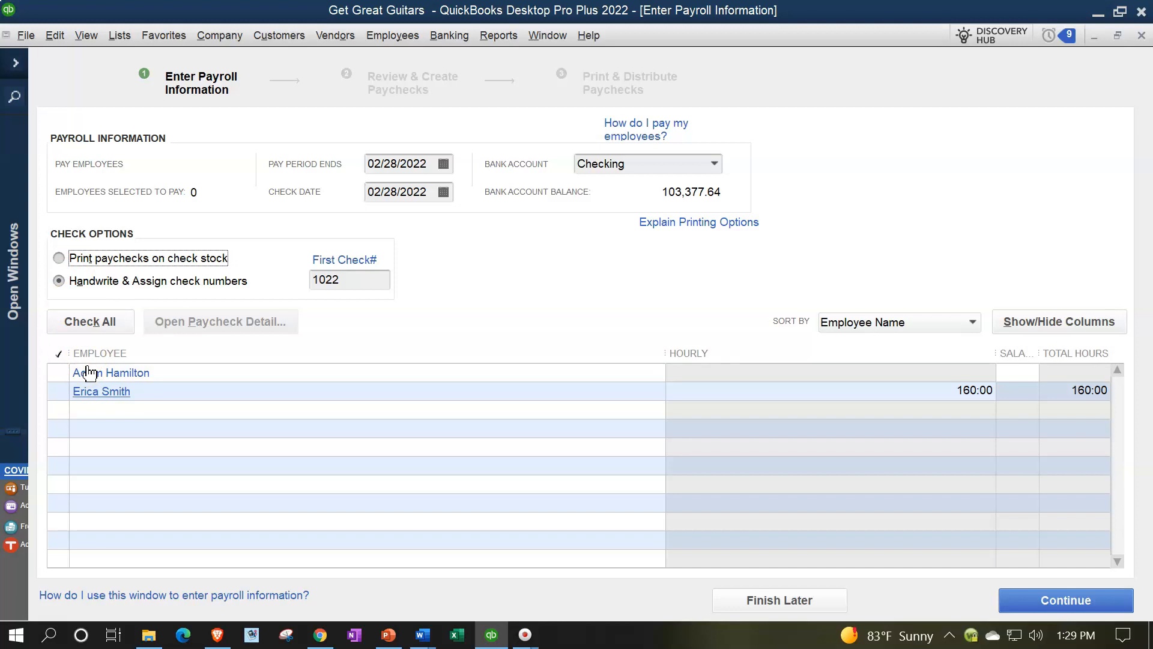
- Select both employees for payment and open the salaried employee's paycheck details, leaving the salary earnings as they are
{"action": "left_click", "coordinate": [58, 374]}
{"action": "left_click", "coordinate": [57, 393]}
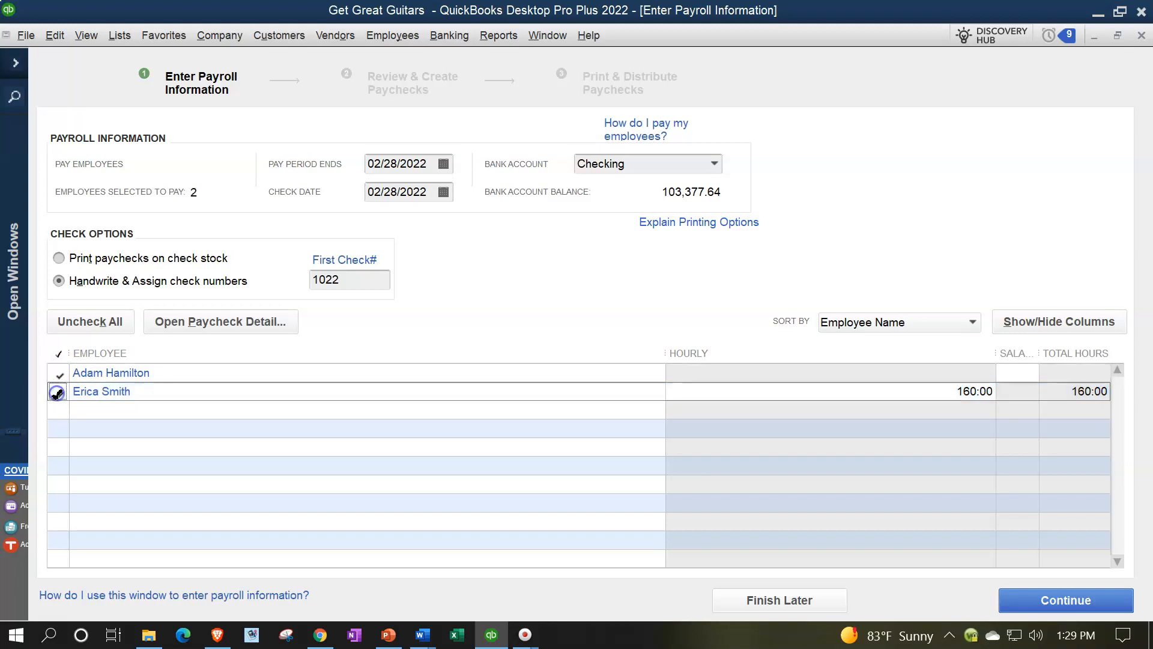
{"action": "left_click", "coordinate": [111, 375]}
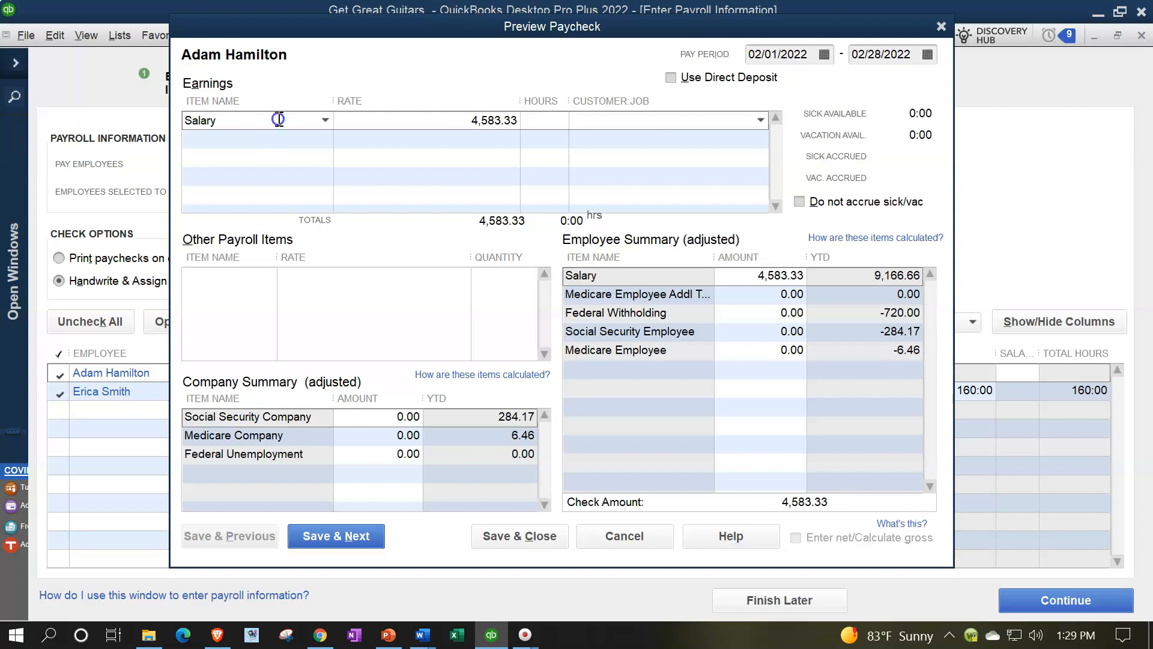
{"action": "key", "text": "Tab"}
{"action": "key", "text": "Tab"}
{"action": "key", "text": "Tab"}
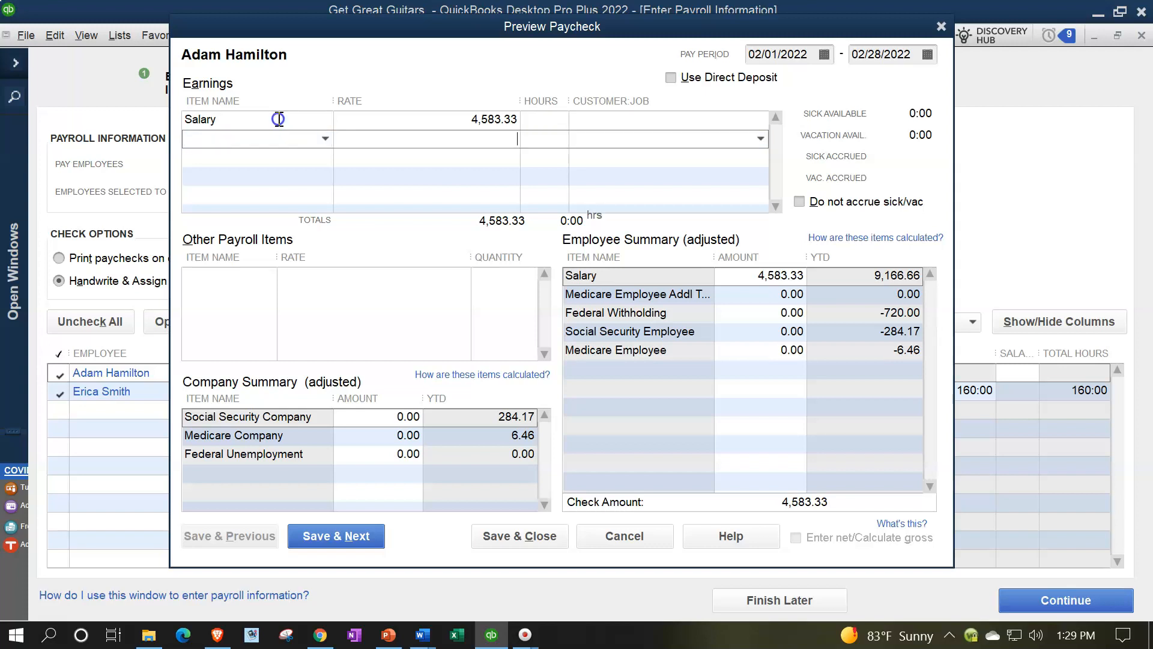
{"action": "key", "text": "Tab"}
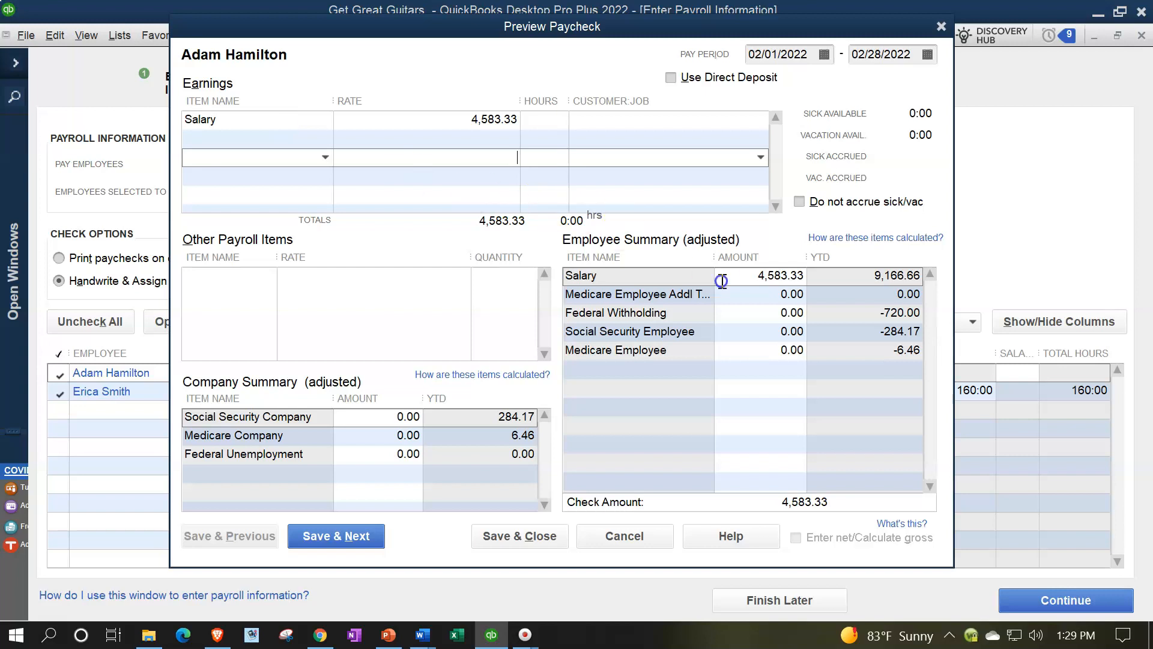
- Bring up the calculator beside the paycheck and set the salaried employee's Federal Withholding to -720
{"action": "left_click", "coordinate": [739, 297]}
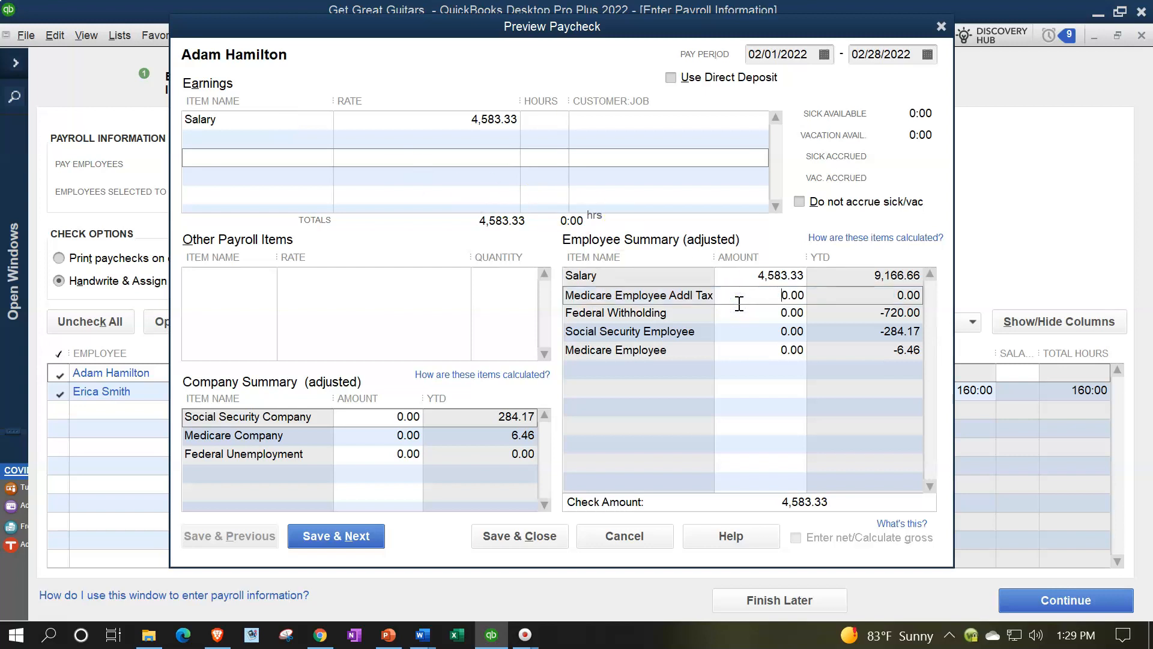
{"action": "left_click_drag", "start_coordinate": [1005, 37], "coordinate": [1000, 207]}
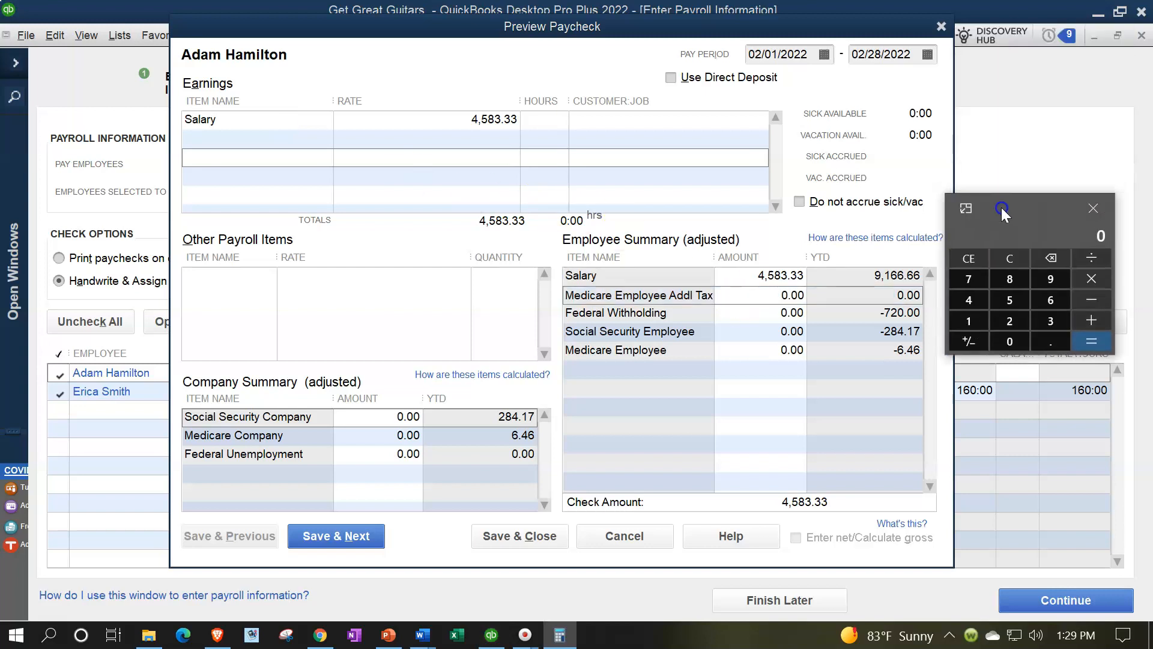
{"action": "left_click", "coordinate": [713, 305]}
{"action": "left_click", "coordinate": [729, 301]}
{"action": "left_click", "coordinate": [741, 310]}
{"action": "left_click", "coordinate": [812, 313]}
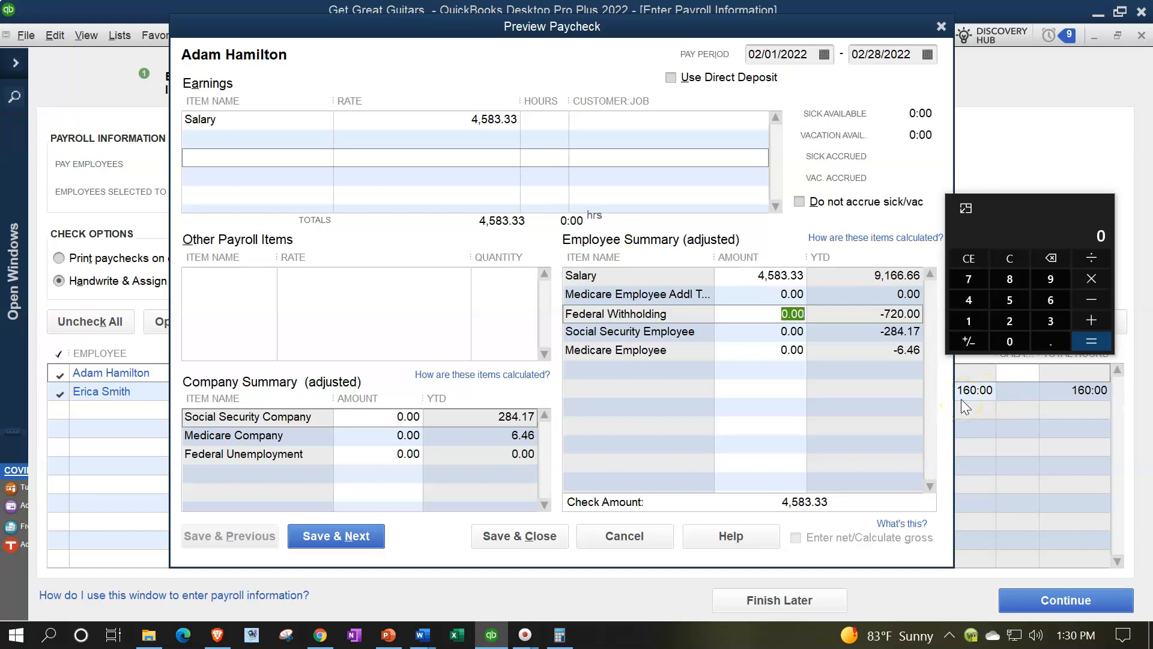
{"action": "type", "text": "-720"}
{"action": "key", "text": "Tab"}
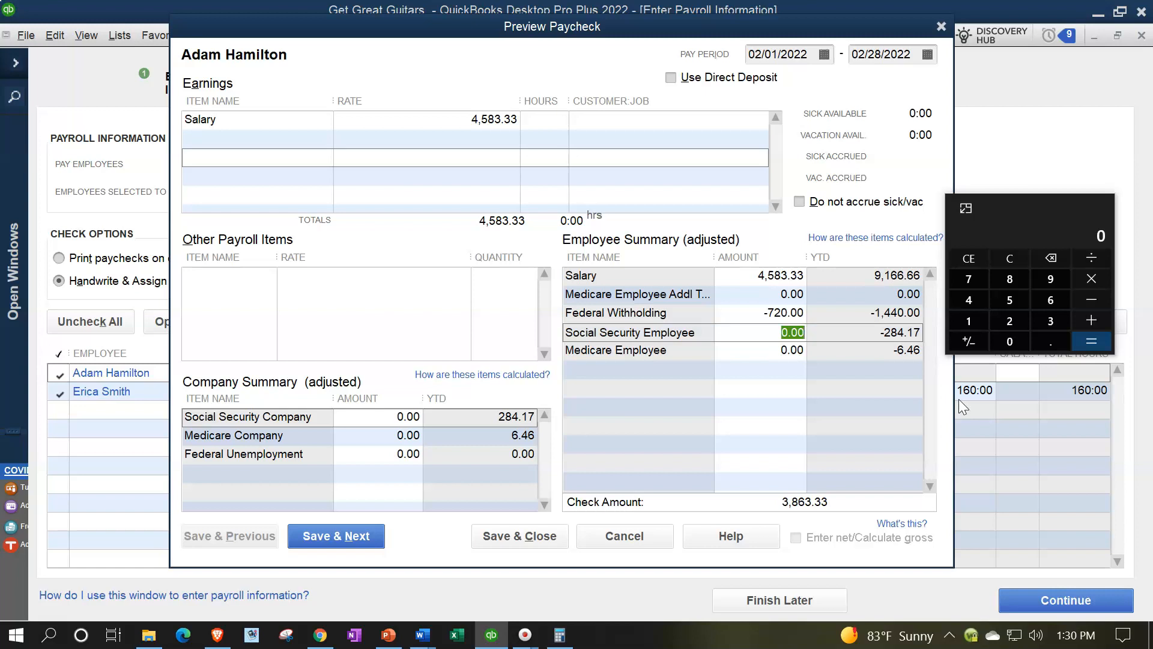
- Calculate 4583.33 times .062 and enter 248.17 as the salaried employee's Social Security Employee amount
{"action": "left_click", "coordinate": [1003, 263]}
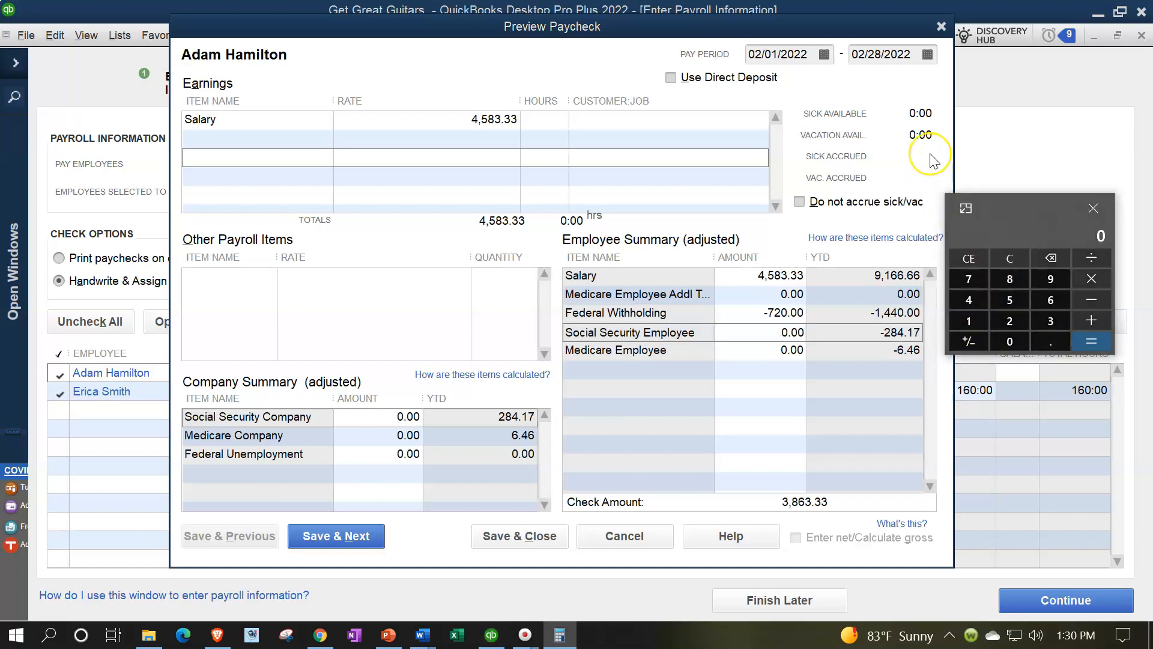
{"action": "type", "text": "4583.33"}
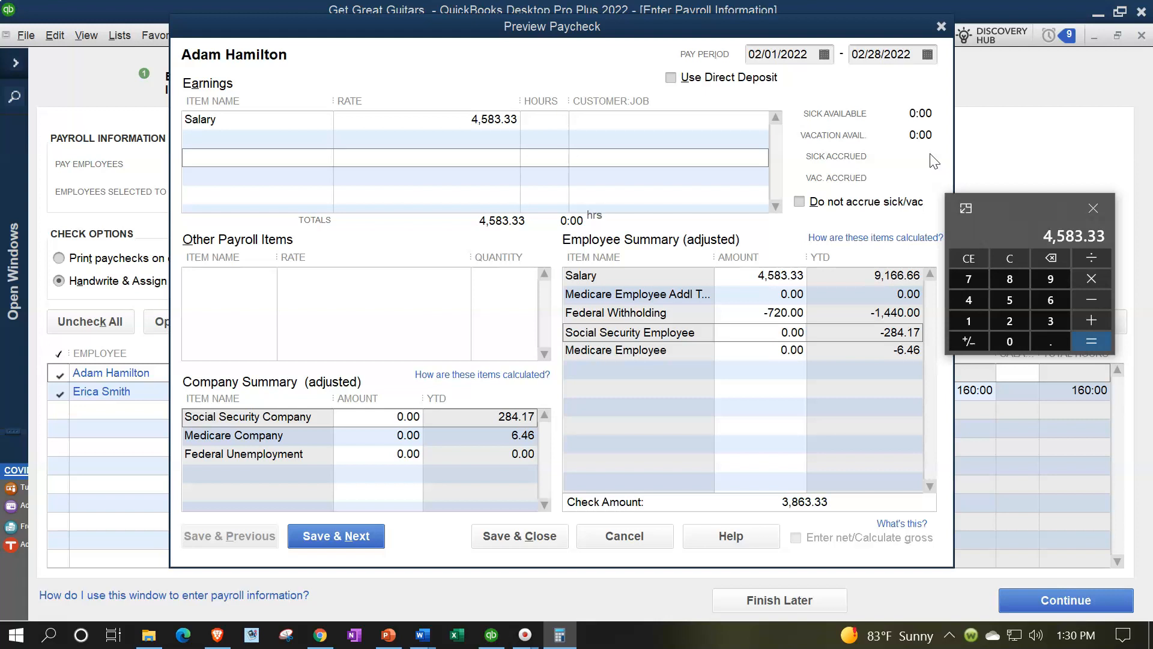
{"action": "left_click", "coordinate": [1098, 281]}
{"action": "type", "text": ".062"}
{"action": "key", "text": "Return"}
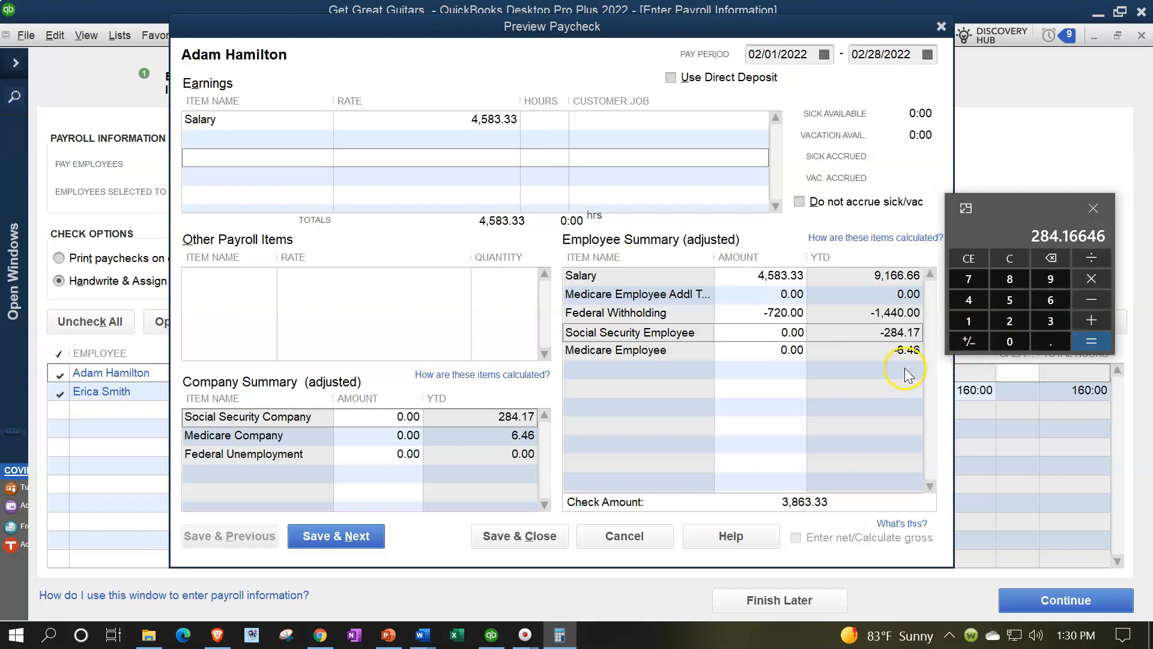
{"action": "left_click", "coordinate": [793, 330]}
{"action": "type", "text": "248.17"}
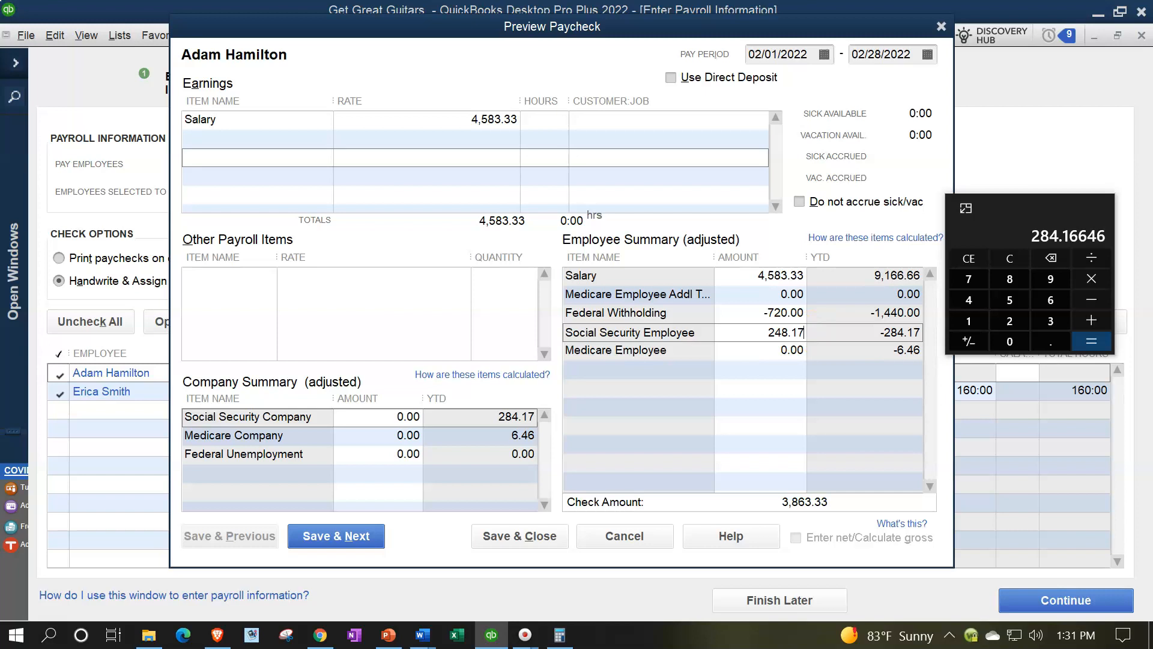
{"action": "key", "text": "Tab"}
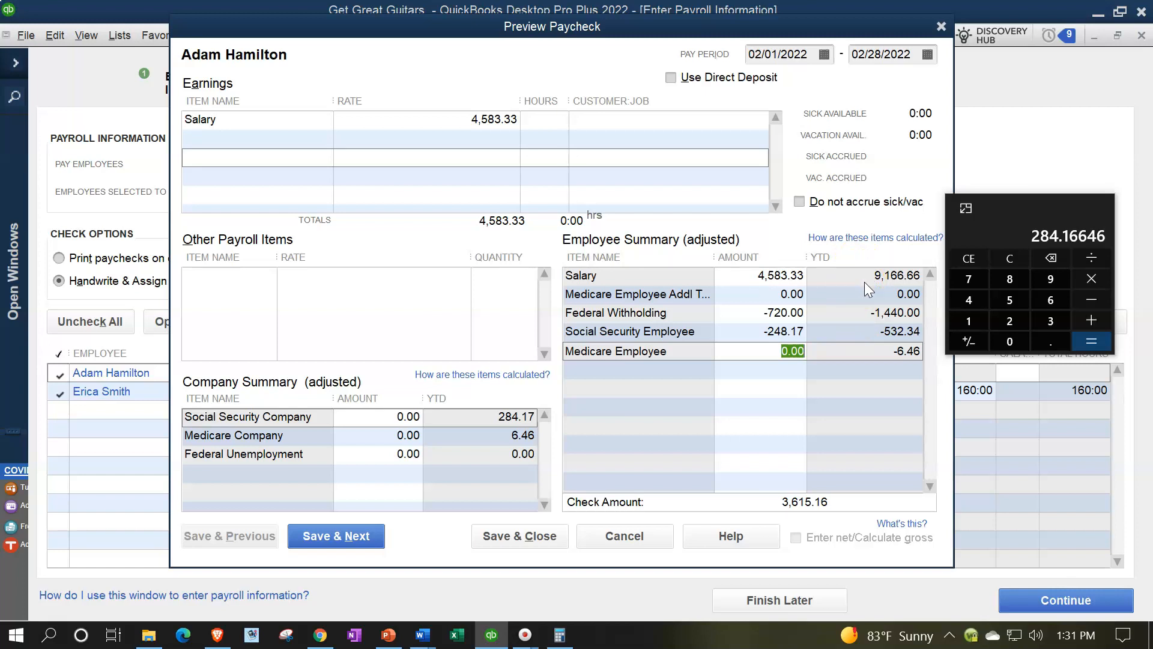
- Calculate 4583.33 times .0145 and set the salaried employee's Medicare Employee amount to -66.46
{"action": "left_click", "coordinate": [1025, 254]}
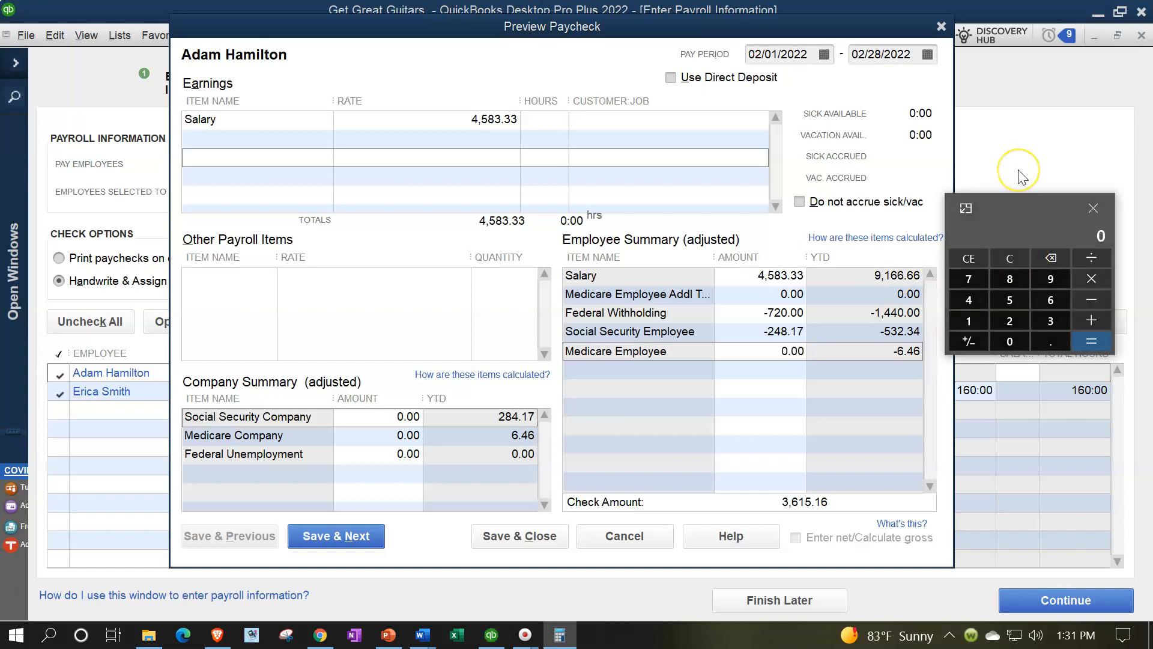
{"action": "type", "text": "4583.33"}
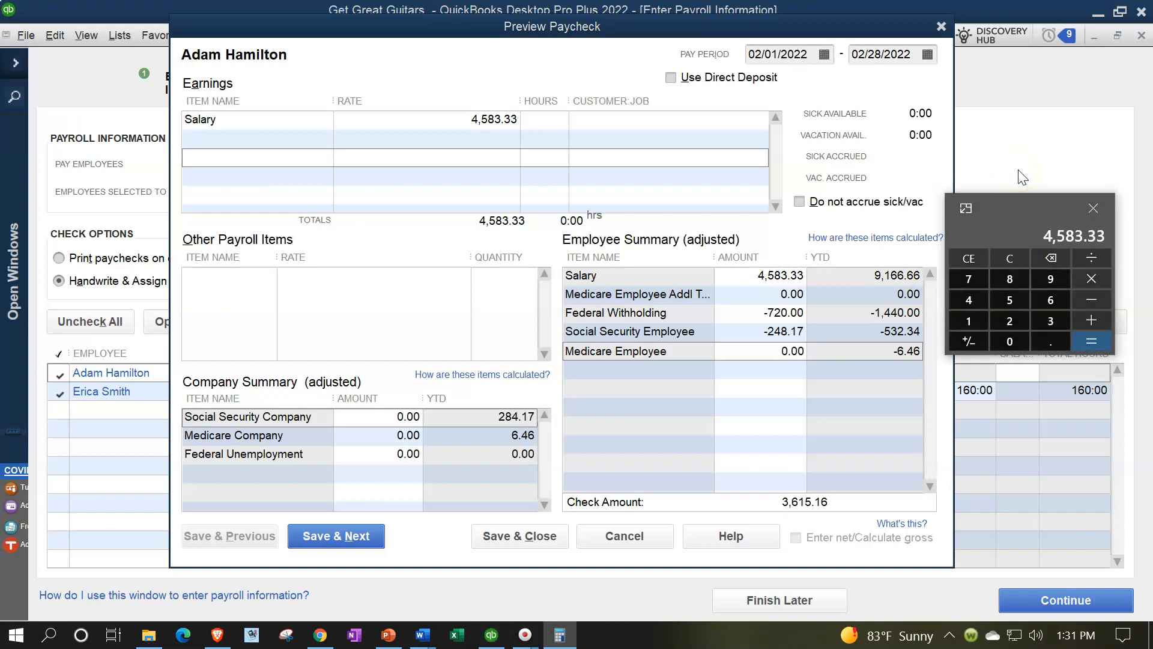
{"action": "type", "text": "*.04"}
{"action": "key", "text": "BackSpace"}
{"action": "type", "text": "145"}
{"action": "key", "text": "Return"}
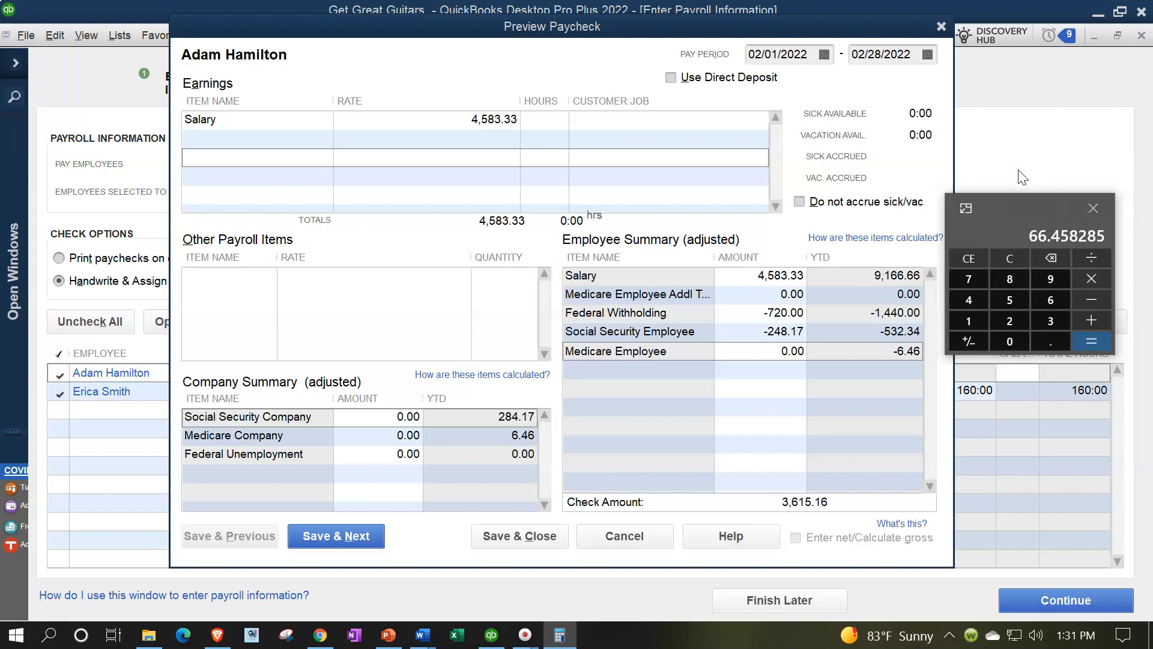
{"action": "left_click", "coordinate": [999, 248]}
{"action": "left_click", "coordinate": [833, 354]}
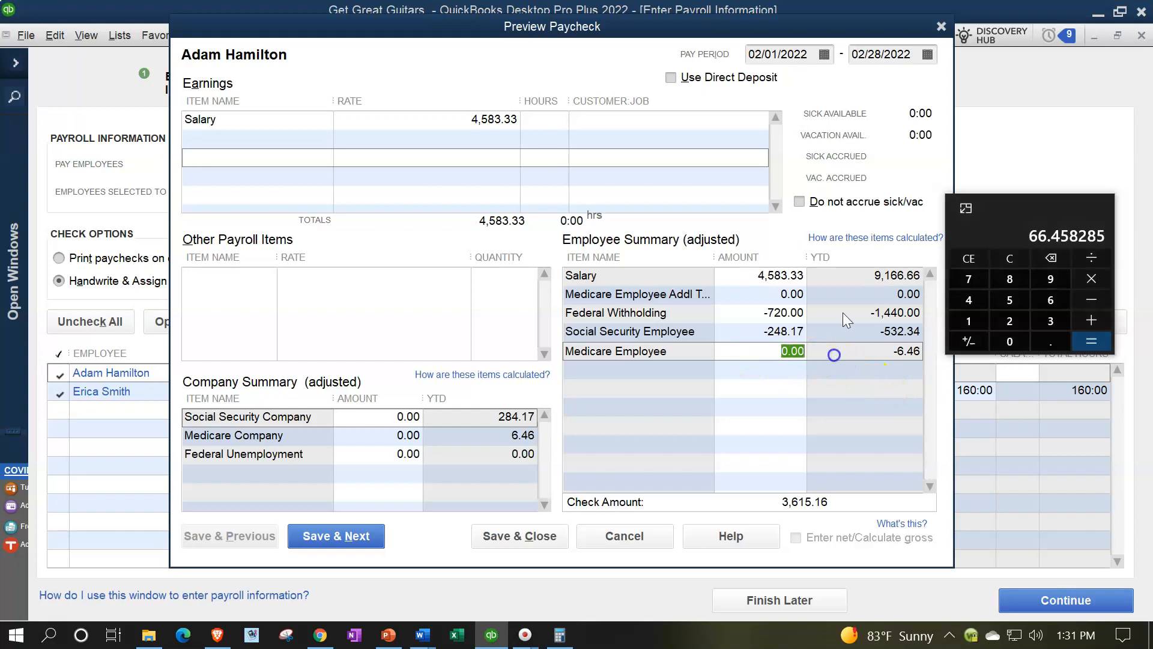
{"action": "type", "text": "-66.46"}
{"action": "key", "text": "Tab"}
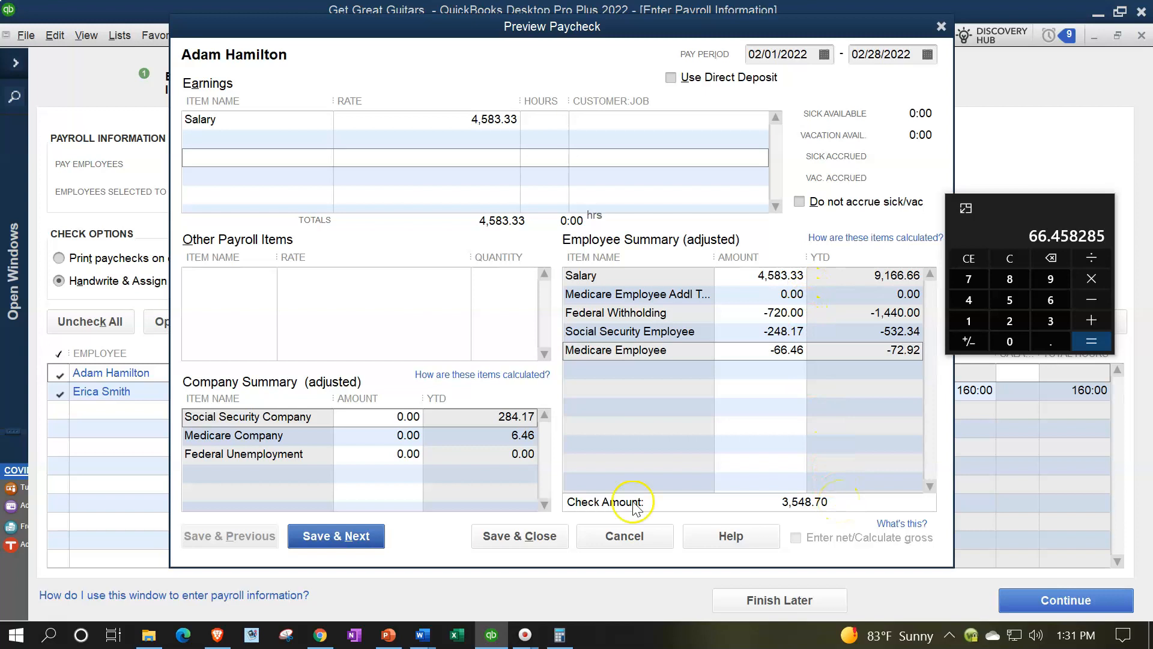
- In the salaried employee's company summary, set Social Security Company to 248.17 and Medicare Company to 66.46
{"action": "left_click", "coordinate": [381, 418]}
{"action": "left_click_drag", "start_coordinate": [380, 419], "coordinate": [438, 417]}
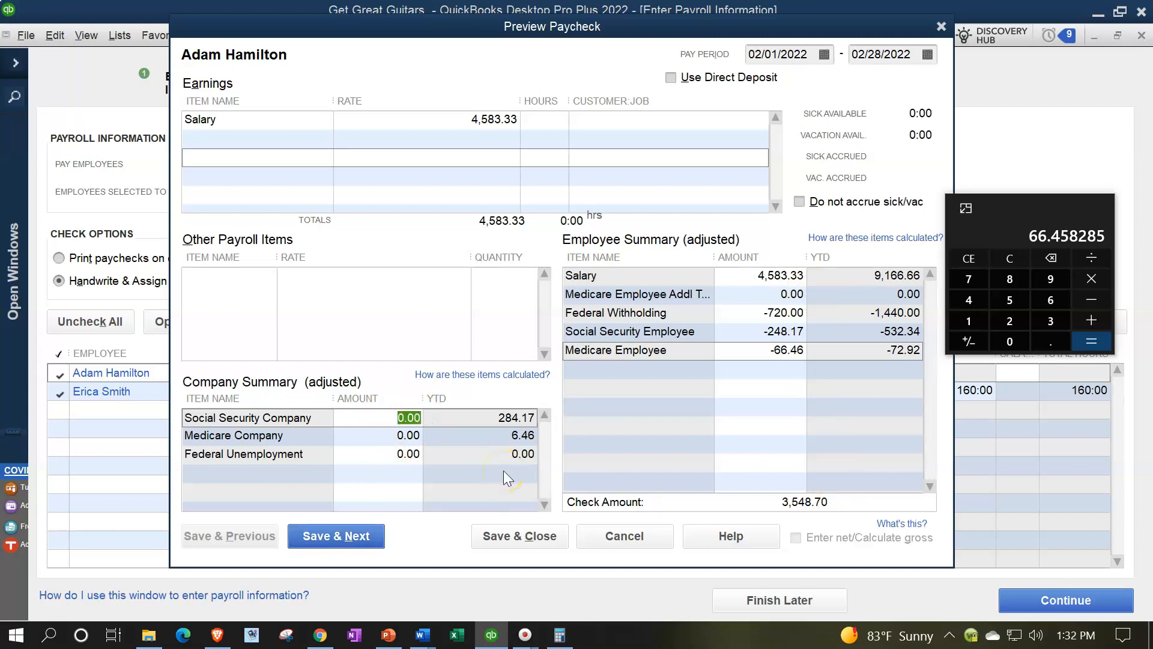
{"action": "type", "text": "248.17"}
{"action": "key", "text": "Tab"}
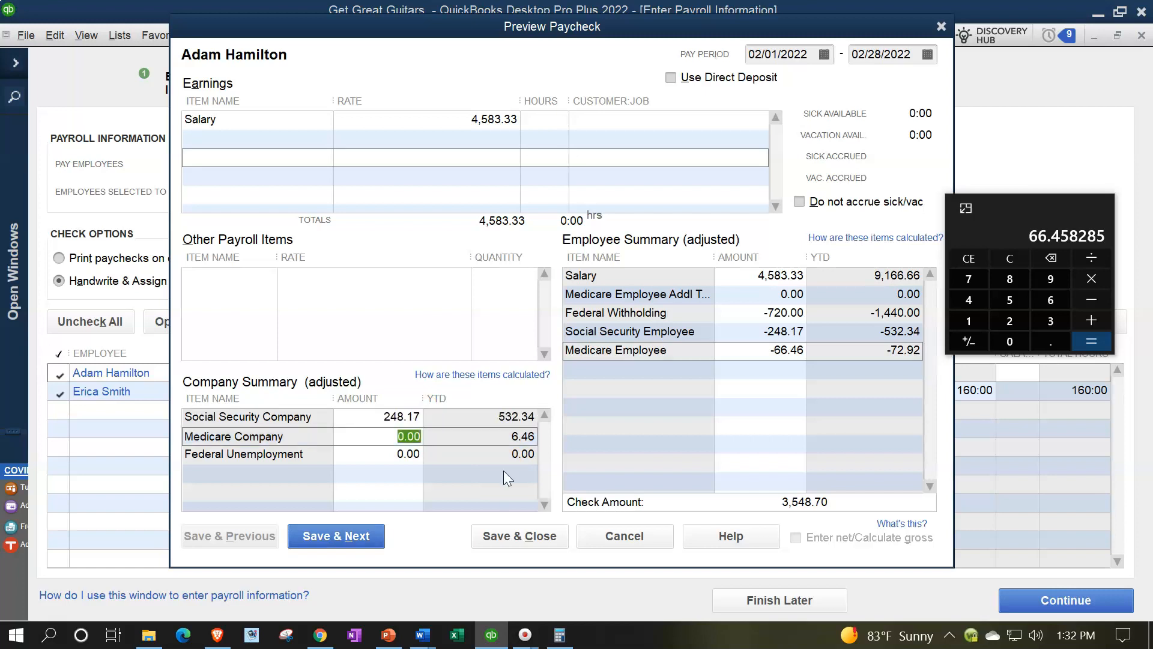
{"action": "type", "text": "66.46"}
{"action": "key", "text": "Tab"}
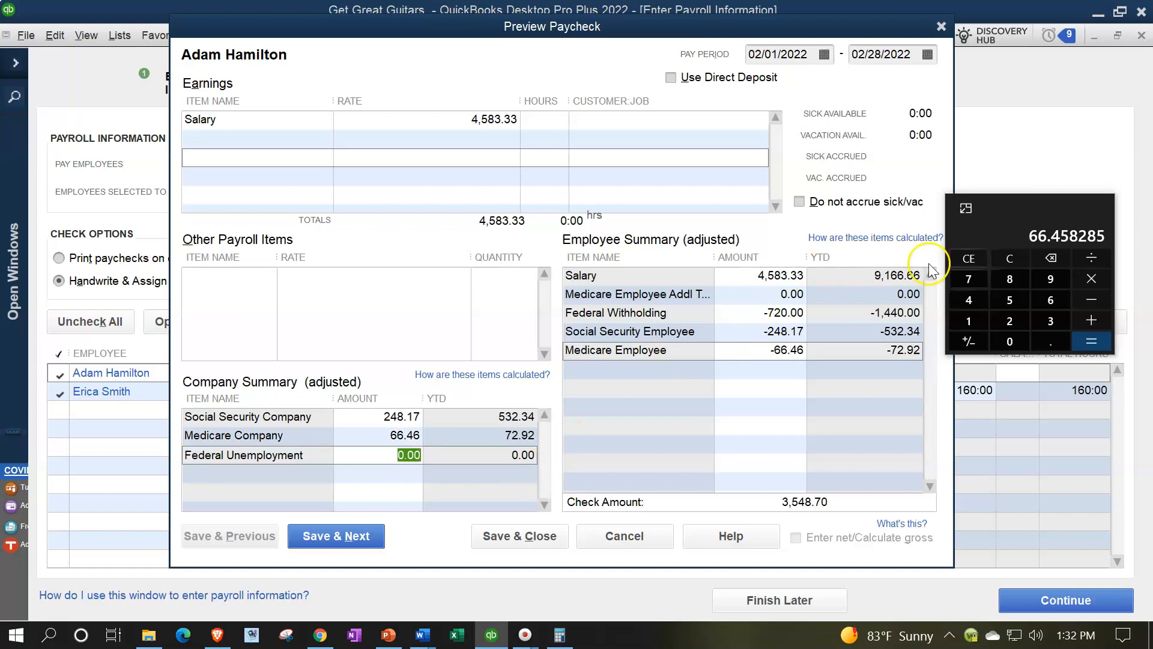
- Clear the calculator out of the way, save the salaried employee's paycheck and proceed to the hourly employee's paycheck
{"action": "left_click_drag", "start_coordinate": [1005, 205], "coordinate": [1152, 199]}
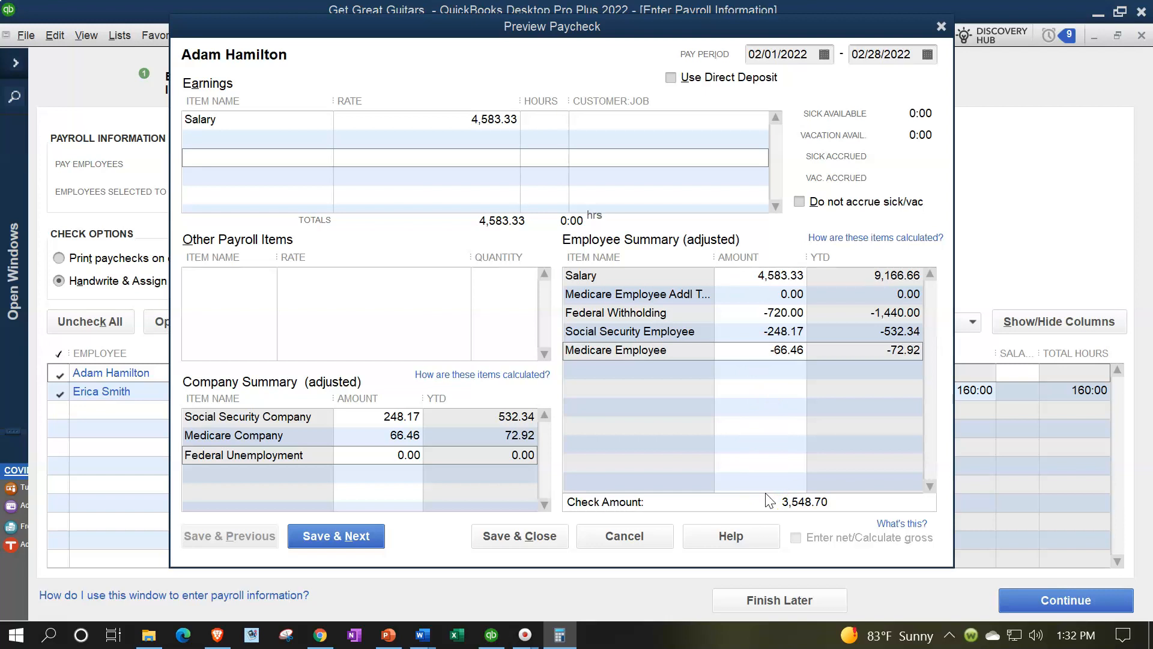
{"action": "left_click", "coordinate": [753, 332]}
{"action": "left_click", "coordinate": [351, 540]}
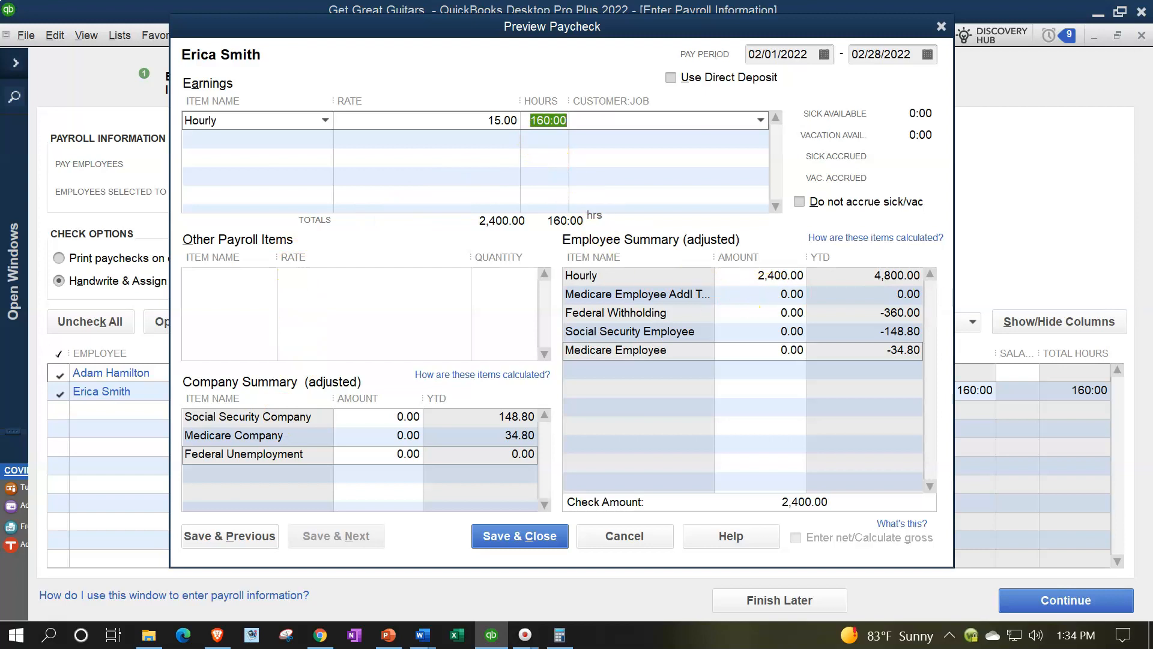
- Reopen the calculator beside the paycheck and set the hourly employee's Federal Withholding to 360
{"action": "left_click", "coordinate": [559, 636]}
{"action": "left_click_drag", "start_coordinate": [834, 284], "coordinate": [1011, 85]}
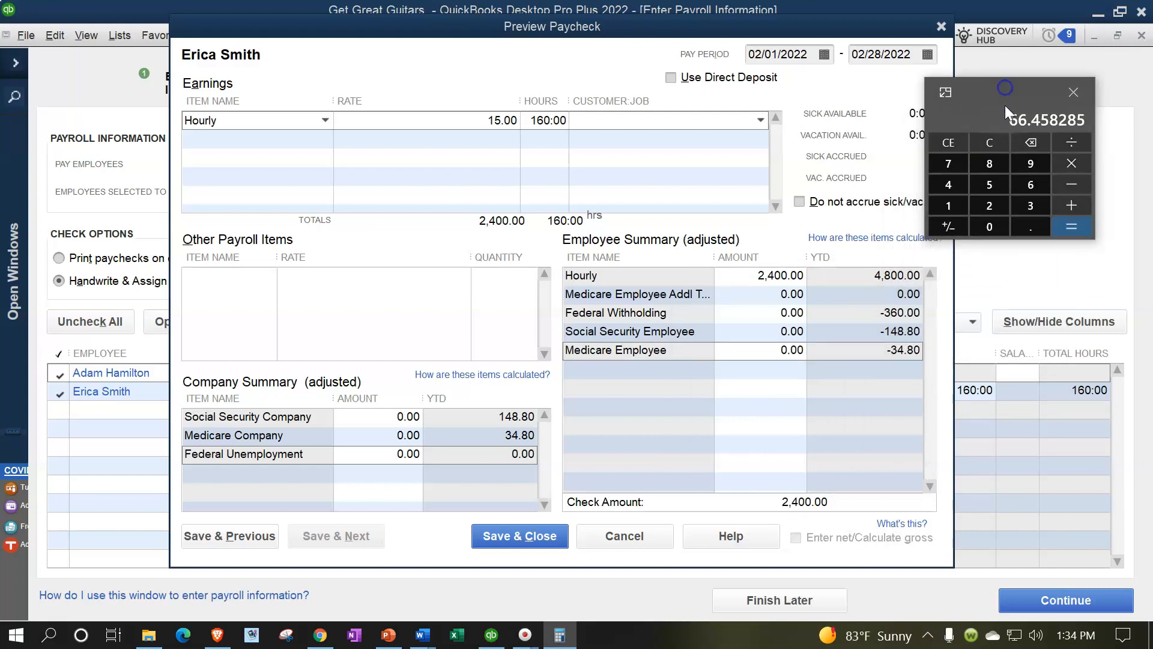
{"action": "type", "text": "360"}
{"action": "left_click", "coordinate": [765, 312]}
{"action": "type", "text": "360"}
{"action": "key", "text": "Tab"}
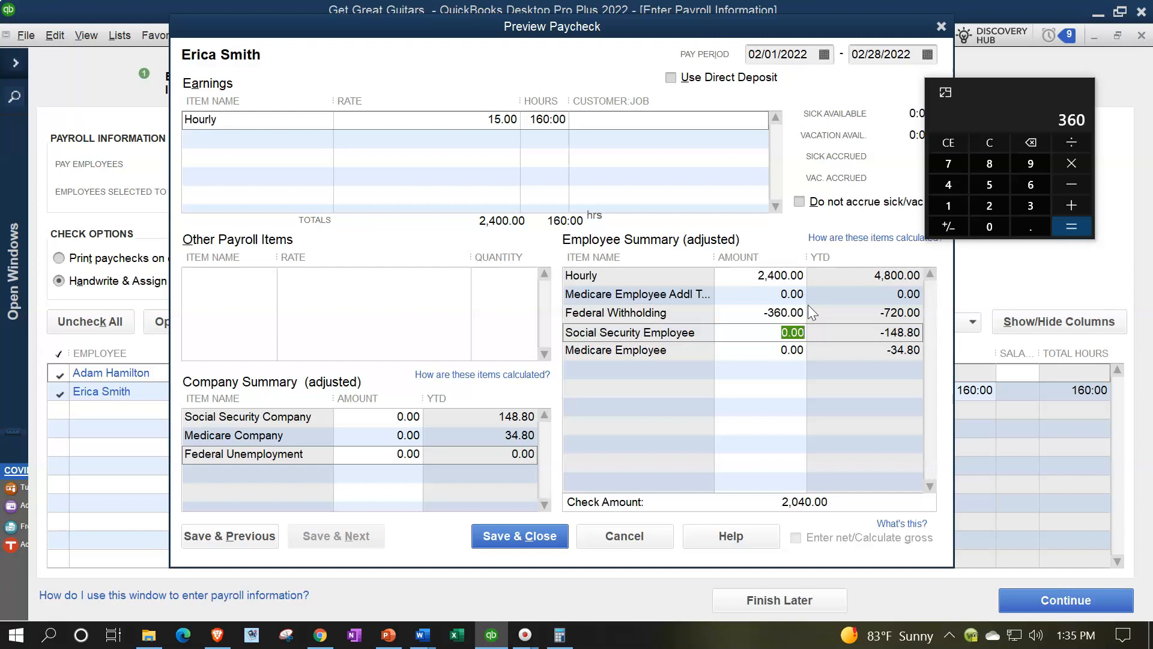
- Calculate the Social Security tax on 2400 and set the hourly employee's Social Security Employee amount to 148.8
{"action": "left_click", "coordinate": [999, 139]}
{"action": "type", "text": "2400"}
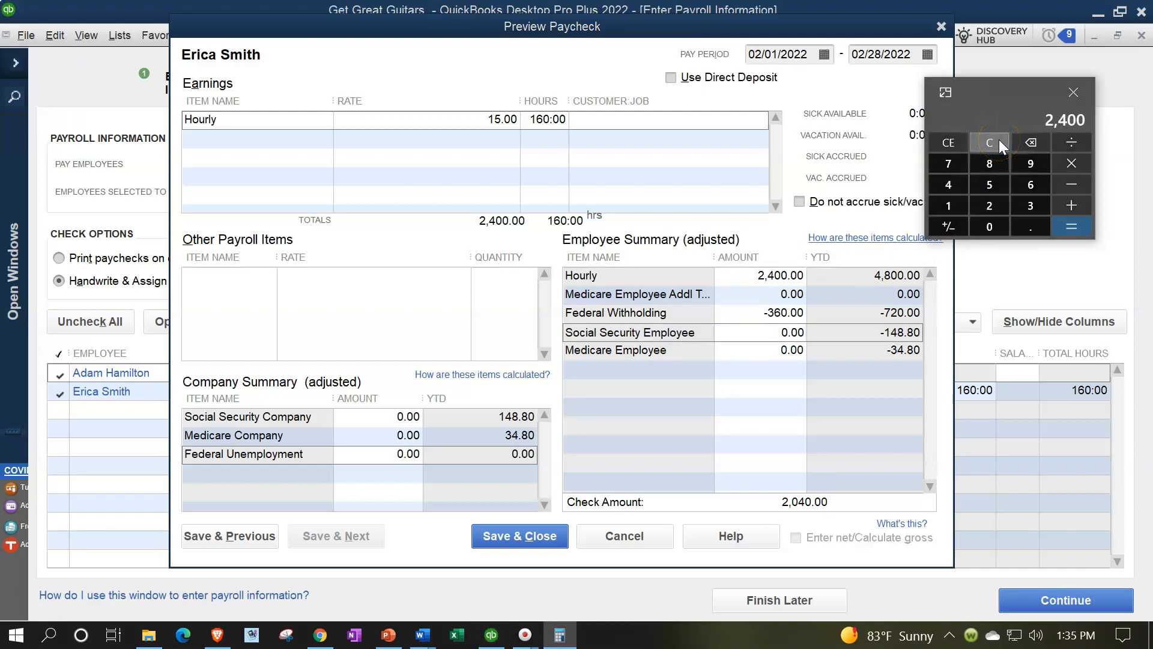
{"action": "left_click", "coordinate": [990, 142]}
{"action": "type", "text": "148.8"}
{"action": "left_click", "coordinate": [745, 332]}
{"action": "type", "text": "14."}
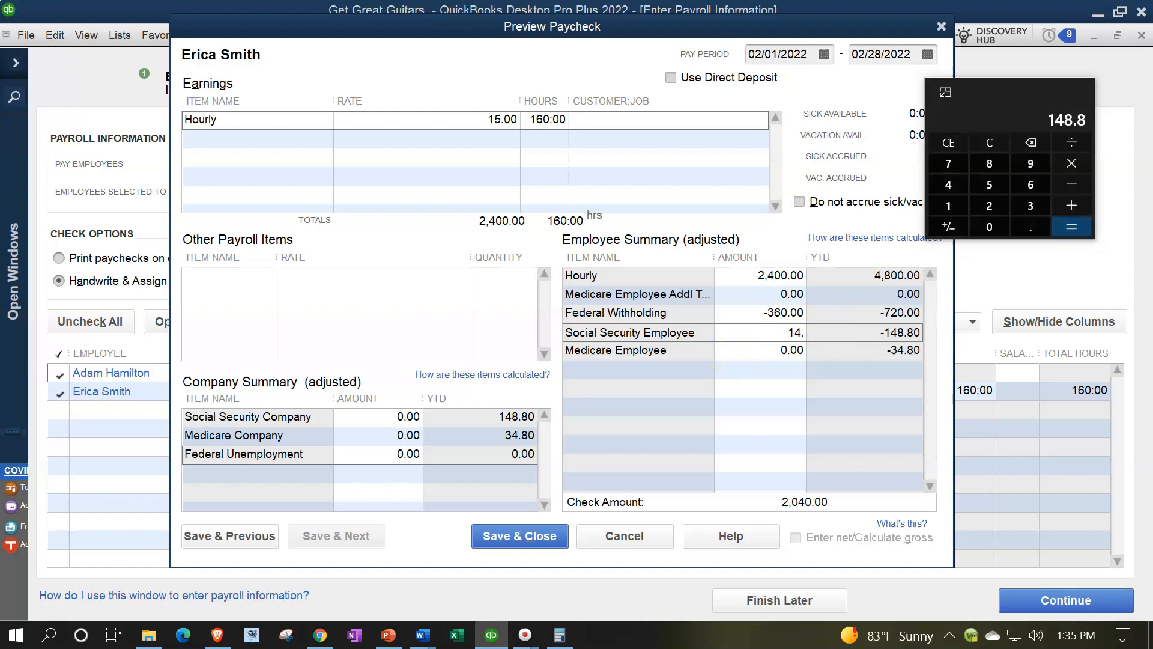
{"action": "type", "text": "8"}
{"action": "key", "text": "Tab"}
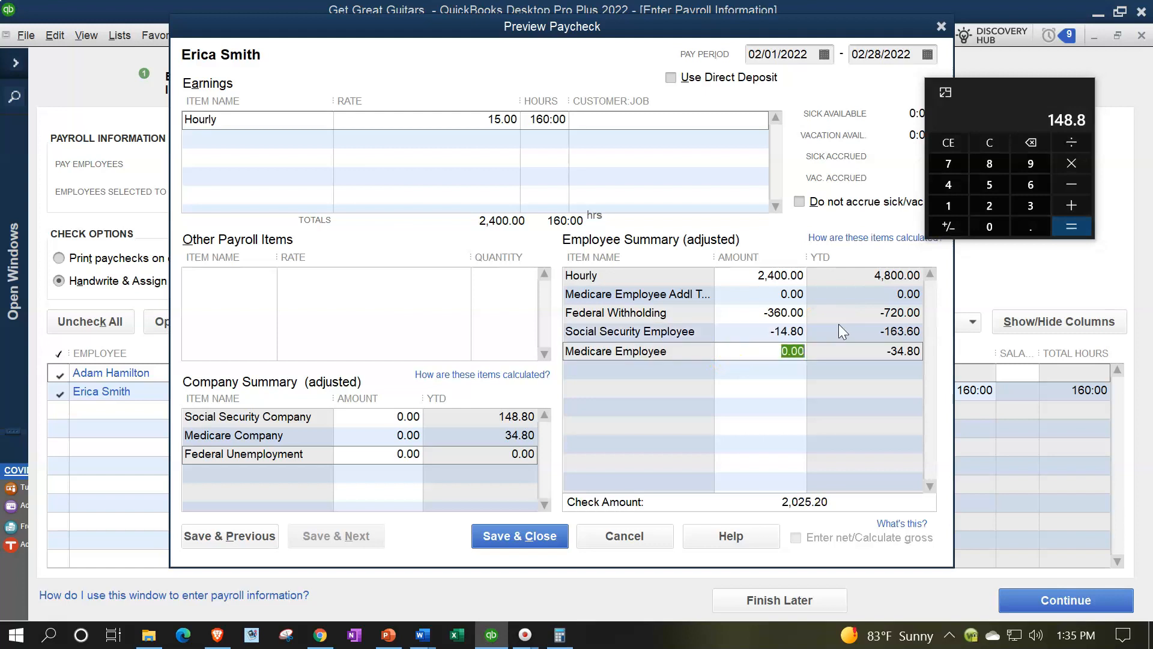
{"action": "left_click", "coordinate": [829, 325]}
{"action": "type", "text": "148.8"}
{"action": "key", "text": "Tab"}
- Calculate 2400 times .0145 and set the hourly employee's Medicare Employee amount to 34.8
{"action": "left_click", "coordinate": [989, 145]}
{"action": "type", "text": "2400*.0145"}
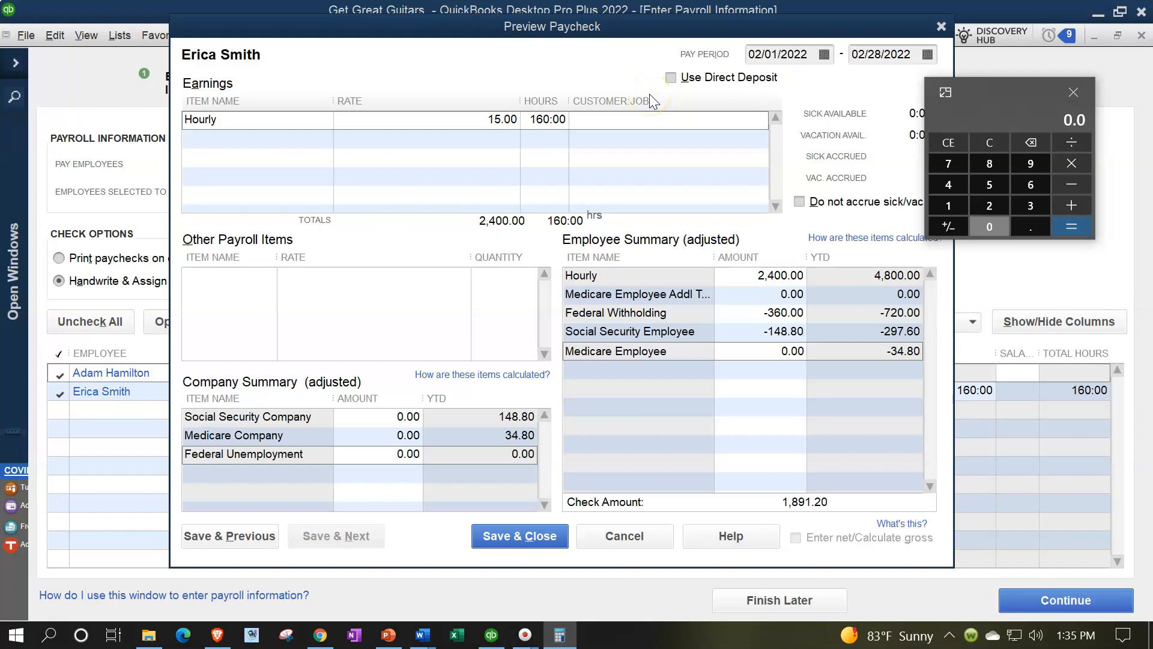
{"action": "key", "text": "Return"}
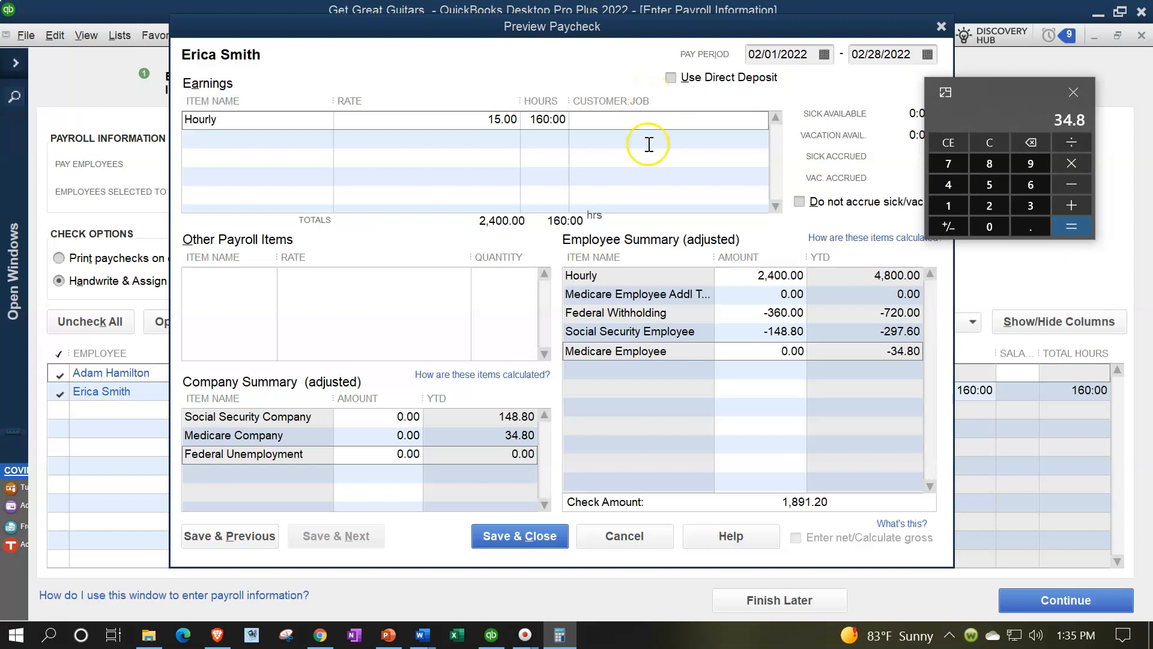
{"action": "left_click", "coordinate": [781, 351]}
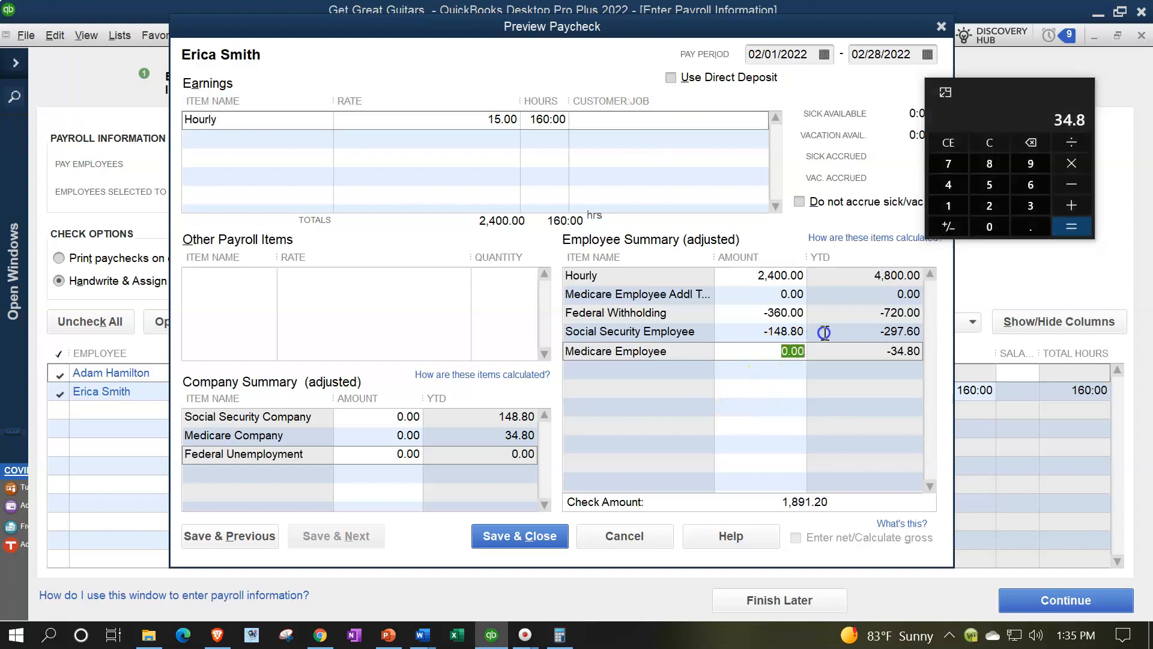
{"action": "type", "text": "34.8"}
{"action": "key", "text": "Tab"}
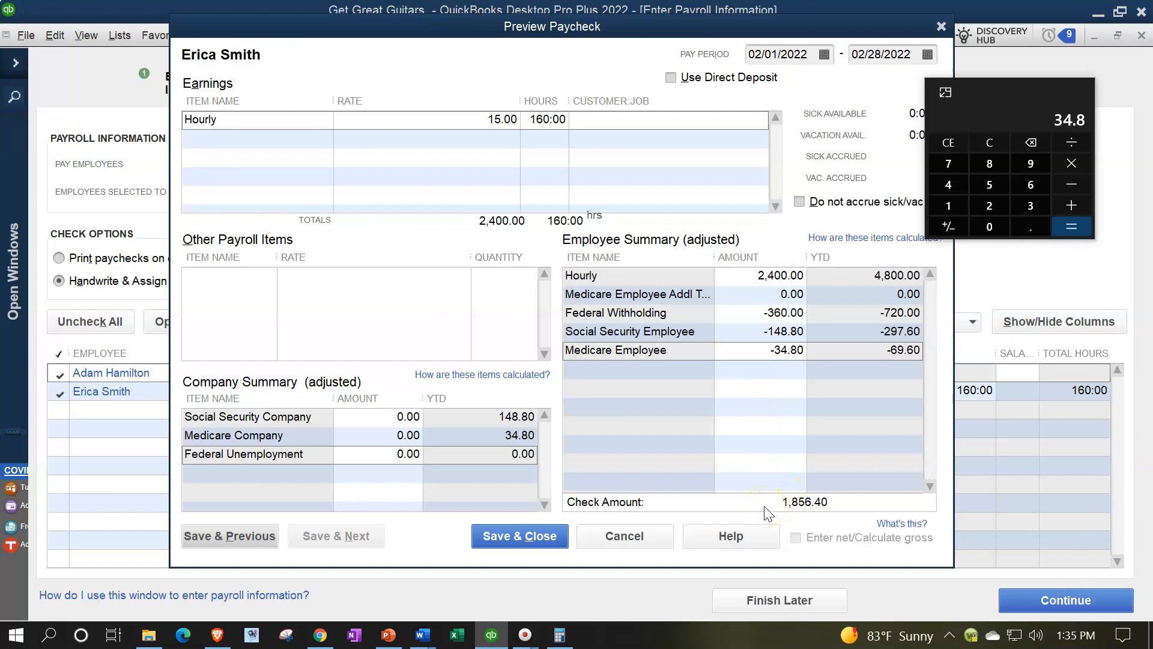
- In the hourly employee's company summary, set Social Security Company to 148.80 and Medicare Company to 34.80
{"action": "left_click", "coordinate": [433, 416]}
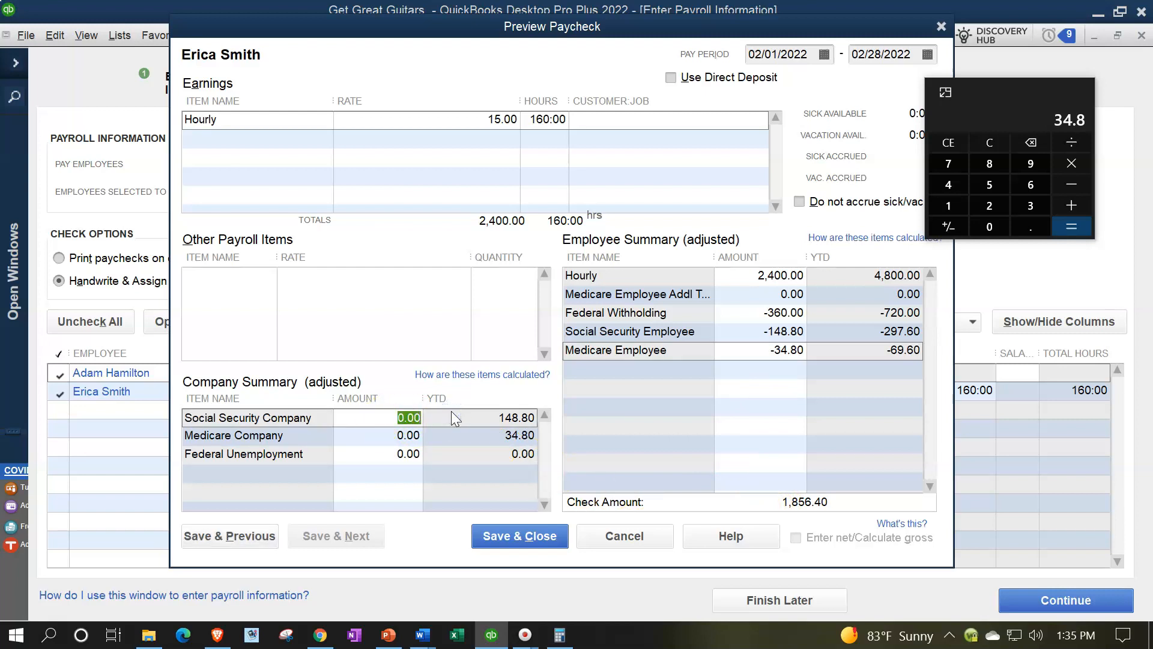
{"action": "type", "text": "148.80"}
{"action": "key", "text": "Tab"}
{"action": "type", "text": "34.80"}
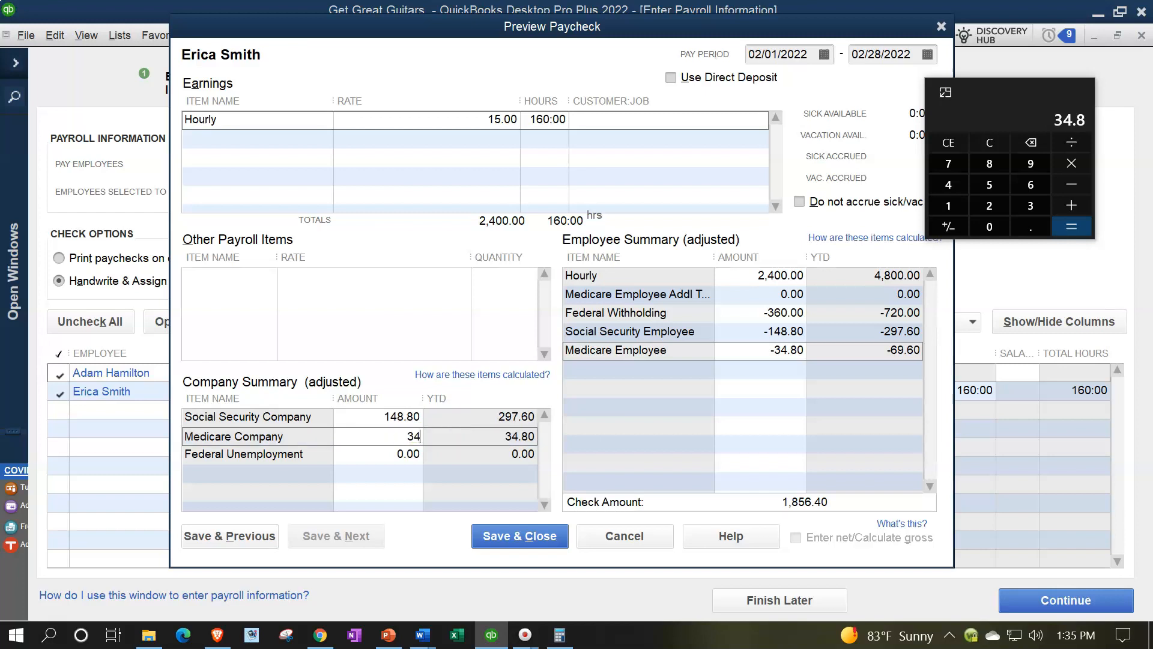
{"action": "key", "text": "Tab"}
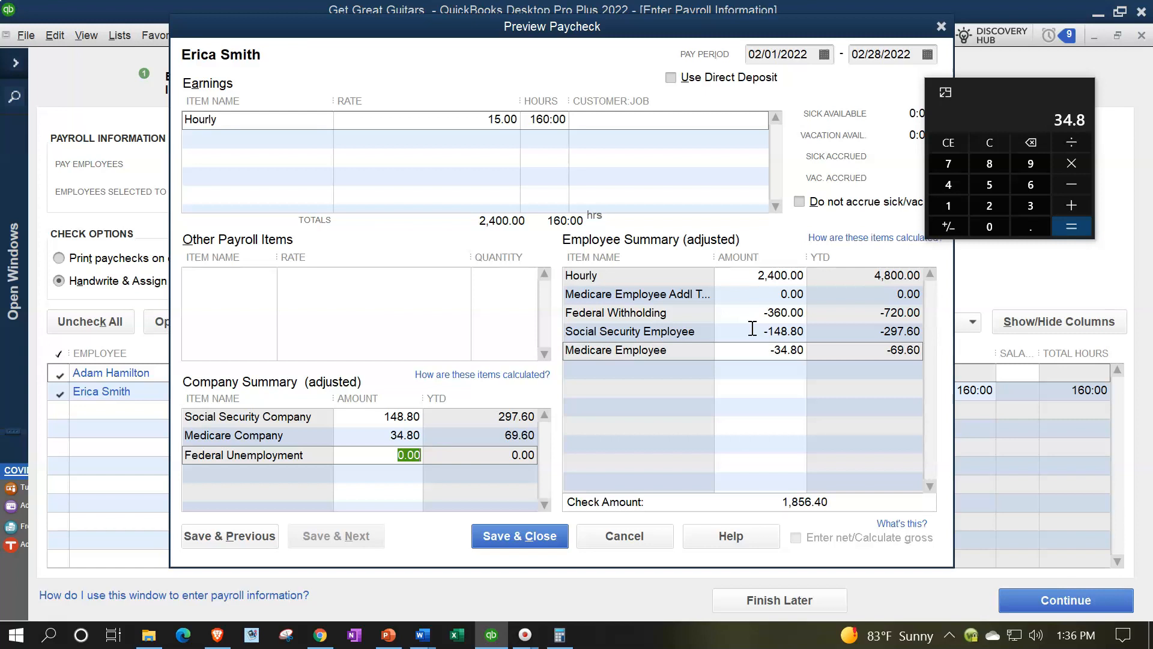
- Review the hourly employee's company tax amounts down to Federal Unemployment, and save and close the paycheck
{"action": "left_click", "coordinate": [362, 418]}
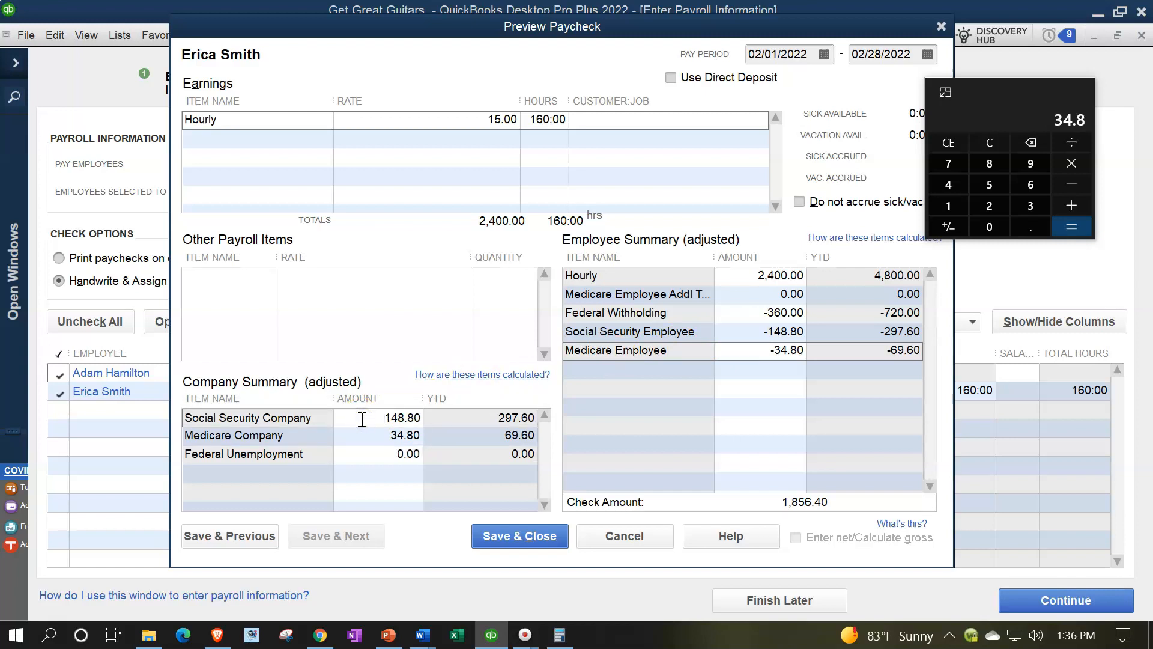
{"action": "key", "text": "Down"}
{"action": "key", "text": "Down"}
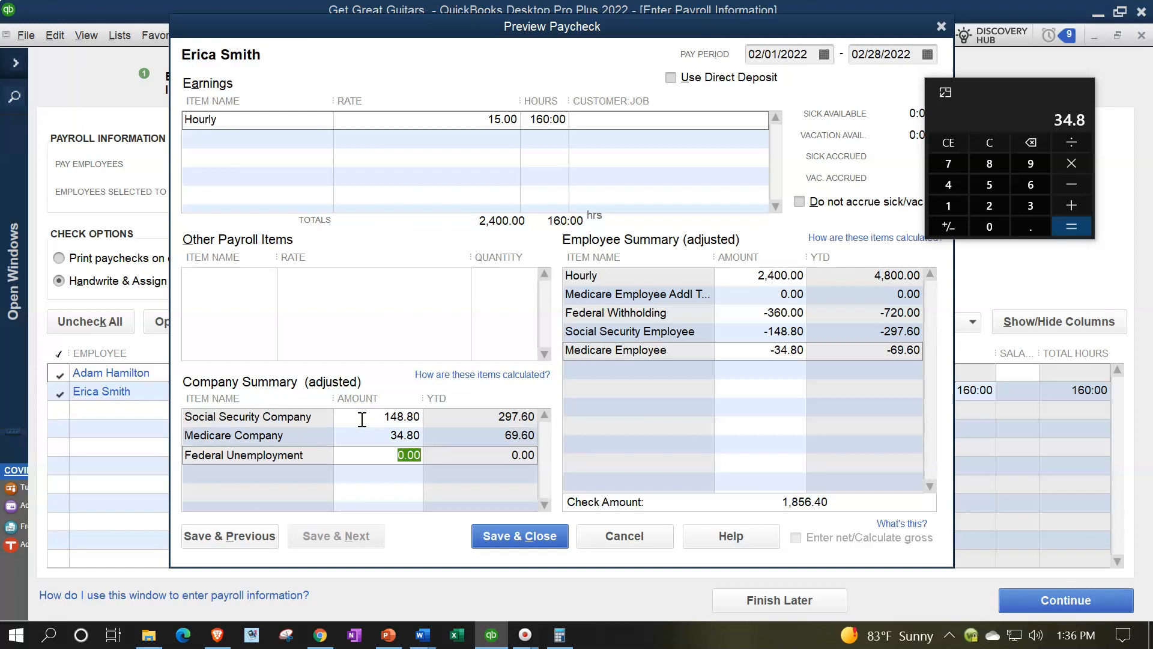
{"action": "left_click", "coordinate": [1002, 86]}
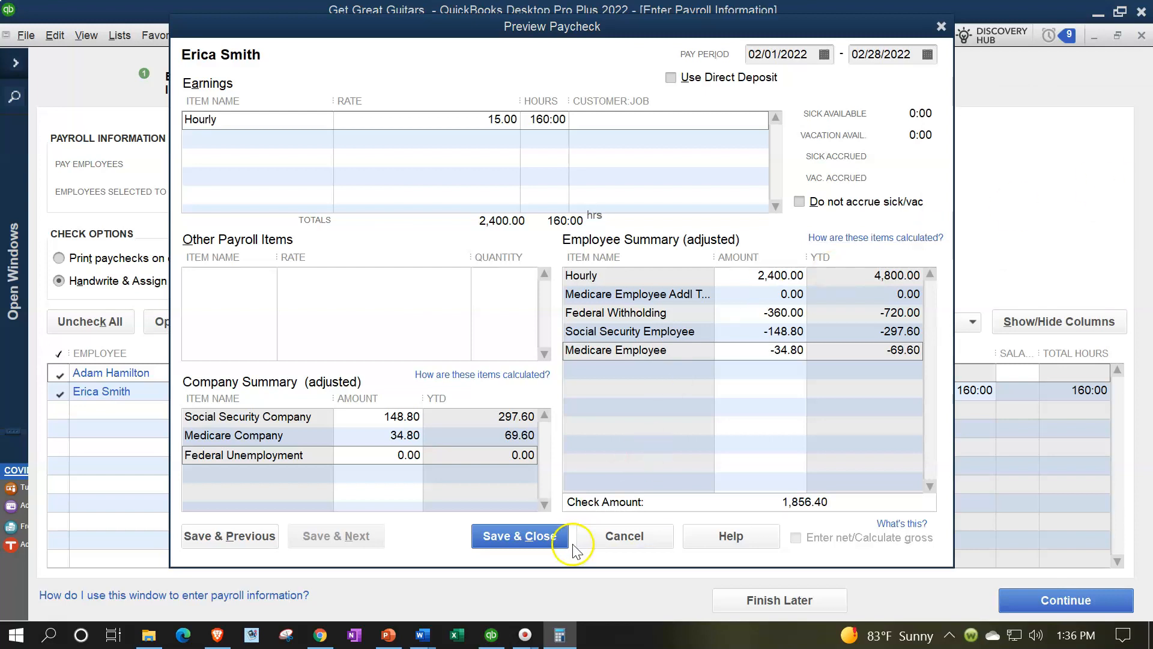
{"action": "left_click", "coordinate": [540, 537]}
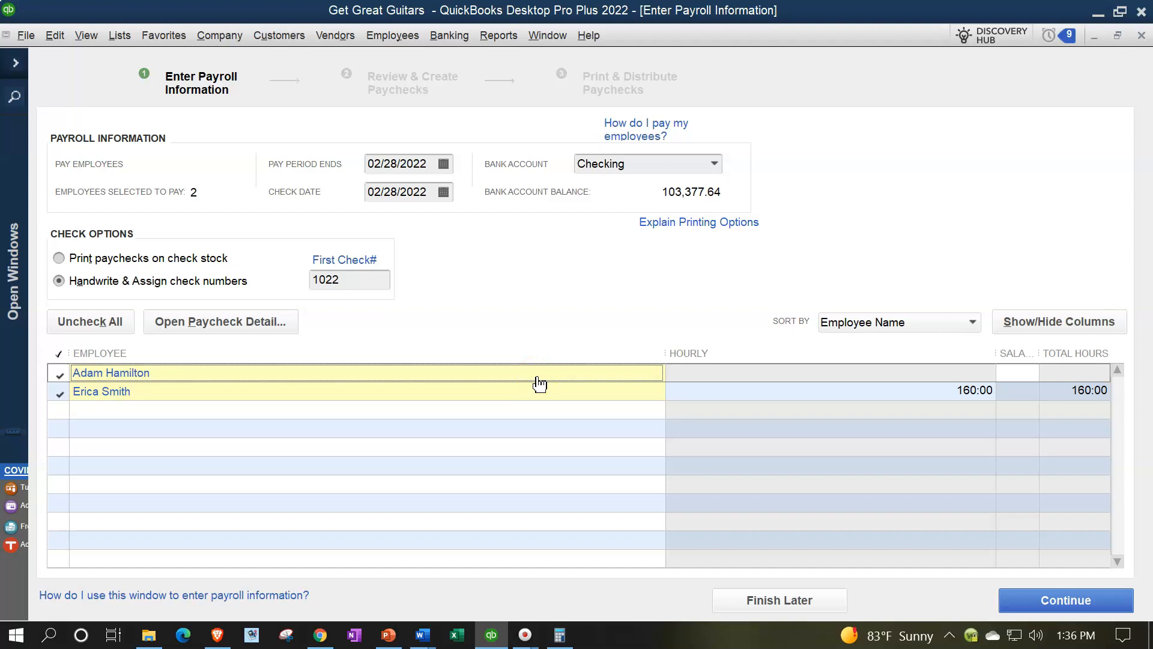
- Continue to the payroll review stage and create both employees' paychecks dated 02/28/2022
{"action": "left_click", "coordinate": [928, 557]}
{"action": "left_click", "coordinate": [1027, 596]}
{"action": "left_click", "coordinate": [1031, 594]}
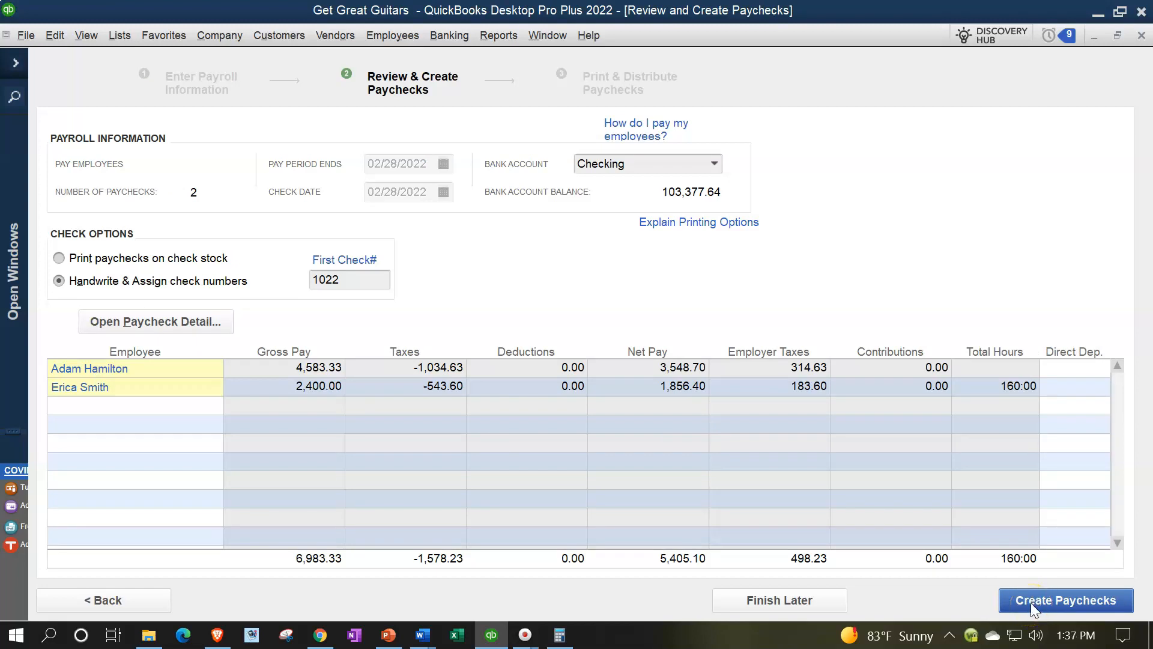
{"action": "left_click", "coordinate": [1030, 601]}
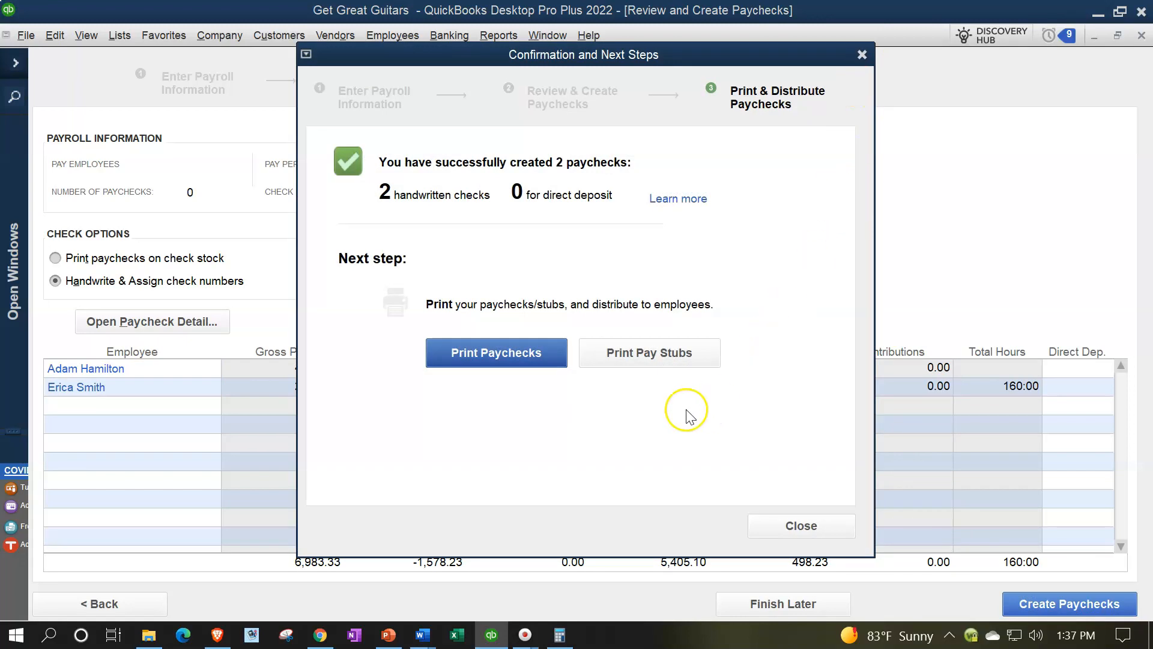
- Preview the 02/28/2022 pay stubs, examine the salaried employee's stub up close, and close the pay stub and confirmation windows
{"action": "left_click", "coordinate": [630, 359]}
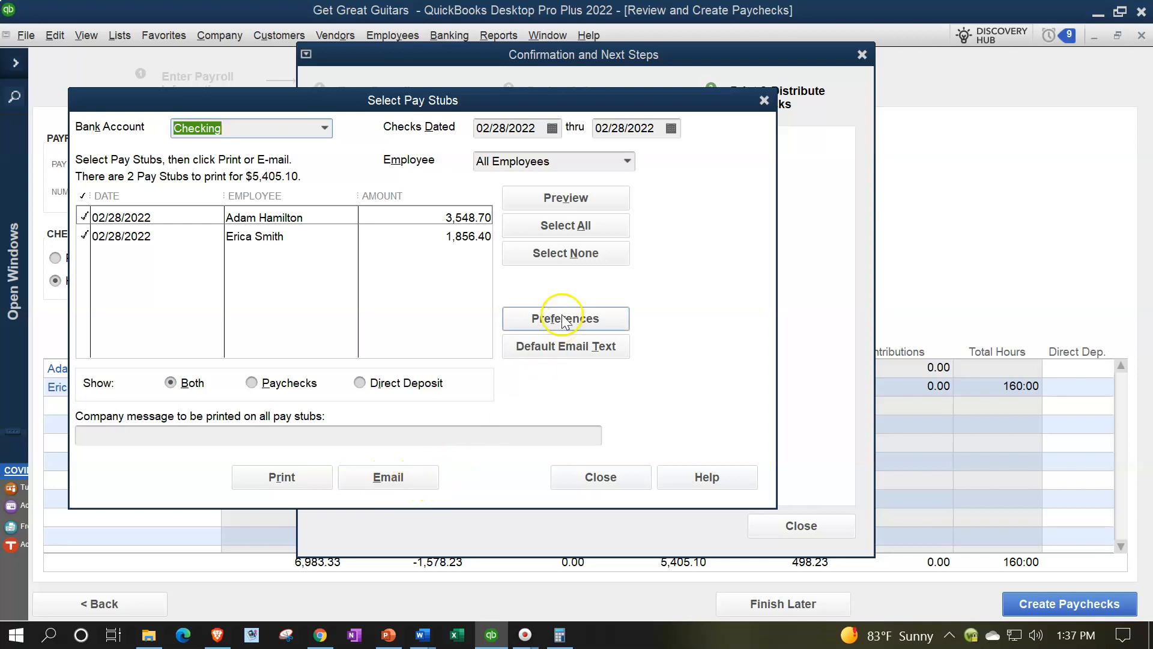
{"action": "left_click", "coordinate": [570, 200]}
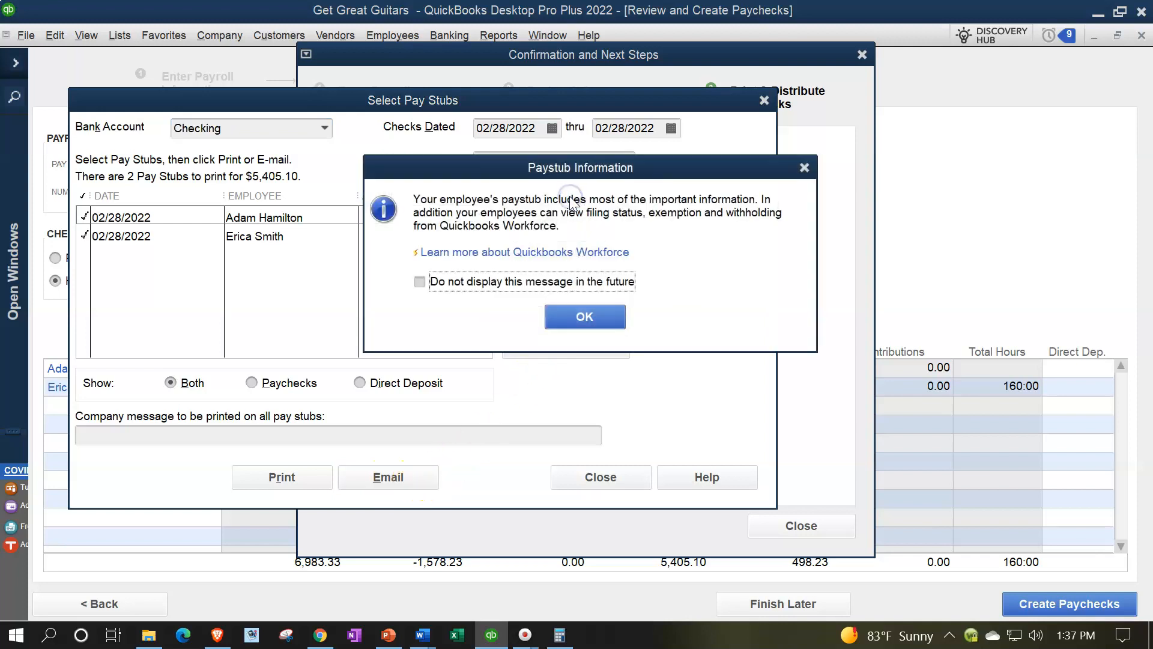
{"action": "left_click", "coordinate": [585, 313]}
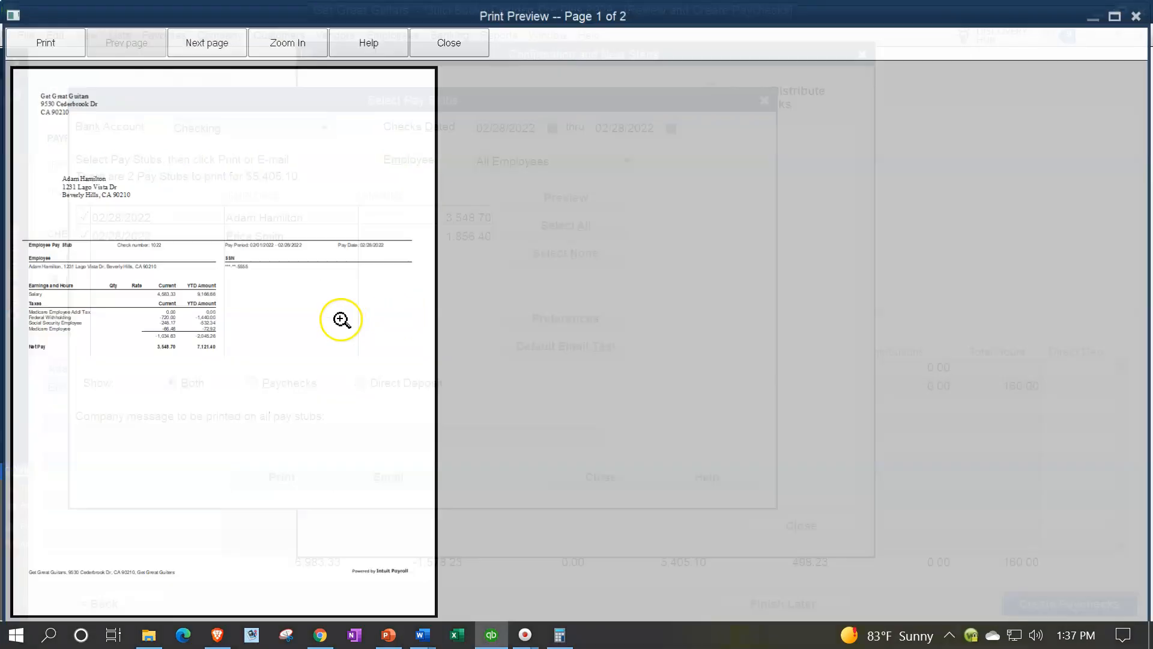
{"action": "left_click", "coordinate": [184, 242]}
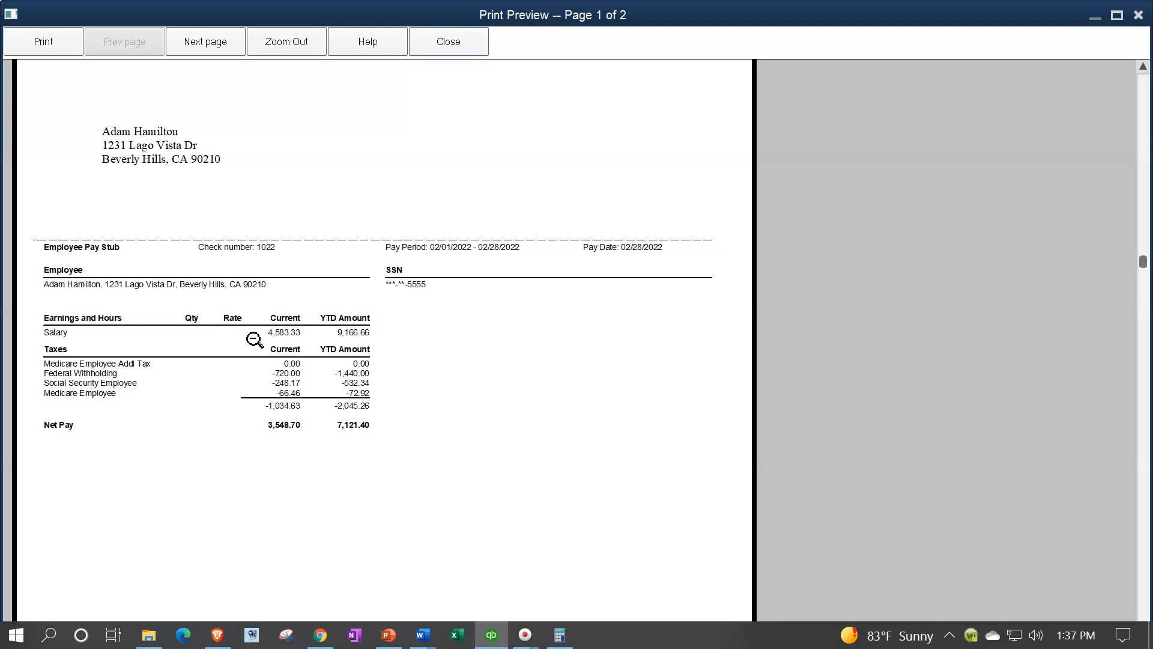
{"action": "left_click", "coordinate": [379, 397]}
{"action": "left_click", "coordinate": [1138, 16]}
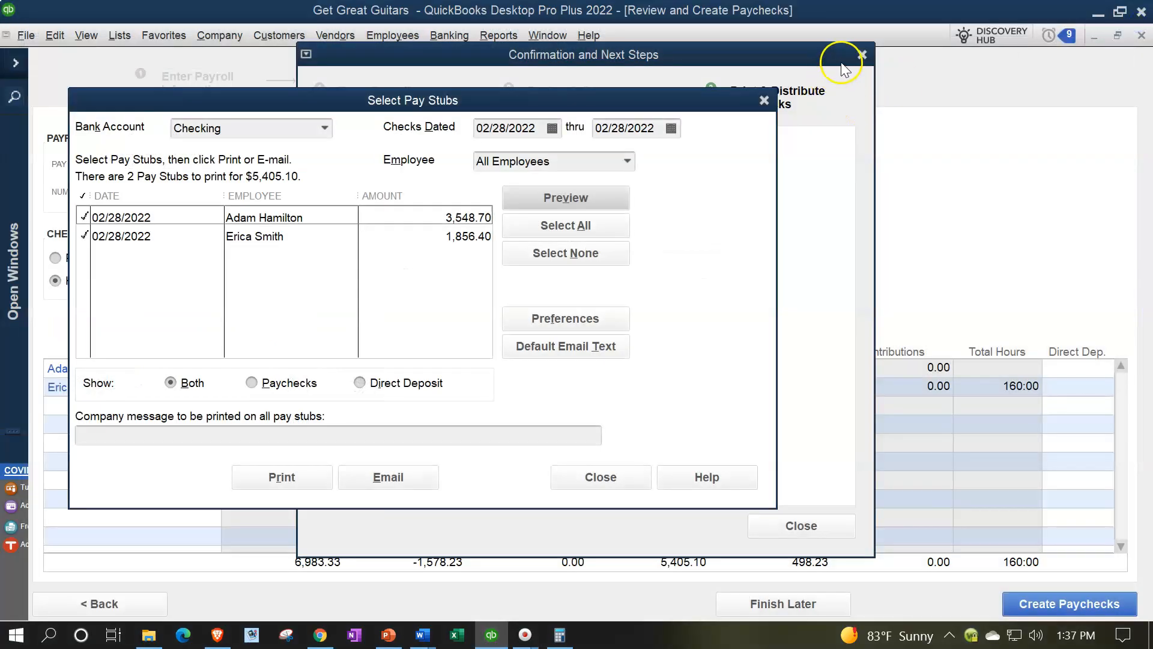
{"action": "left_click", "coordinate": [764, 101]}
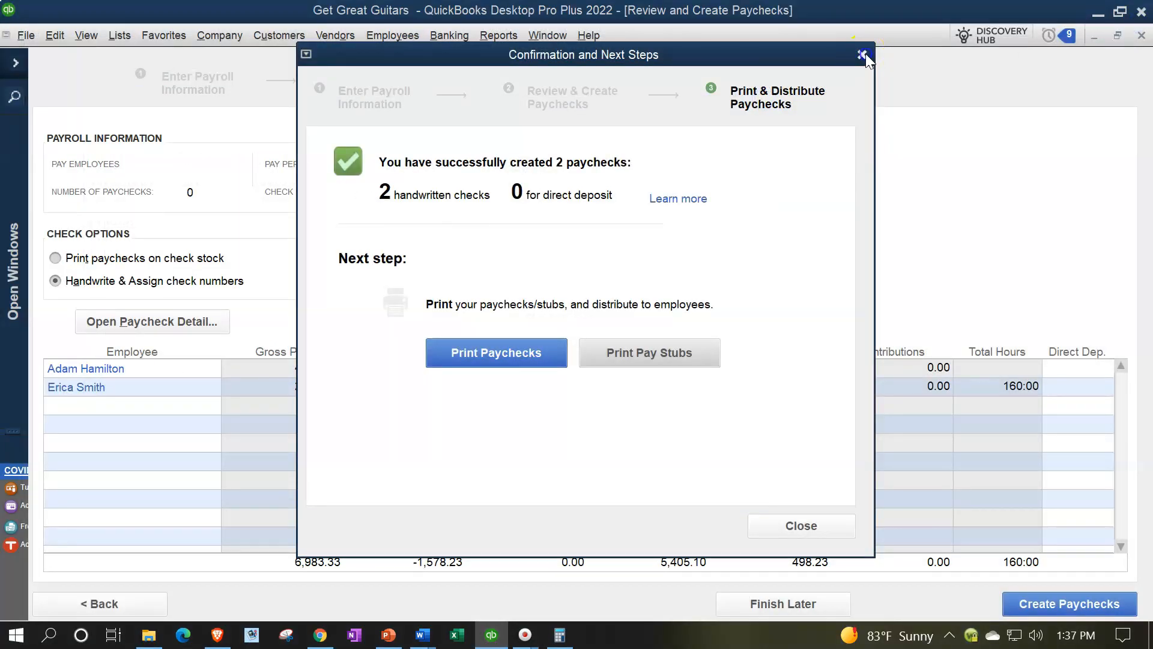
{"action": "left_click", "coordinate": [863, 54]}
- Expand the list of open windows and open the Checking register from the Chart of Accounts
{"action": "left_click", "coordinate": [15, 62]}
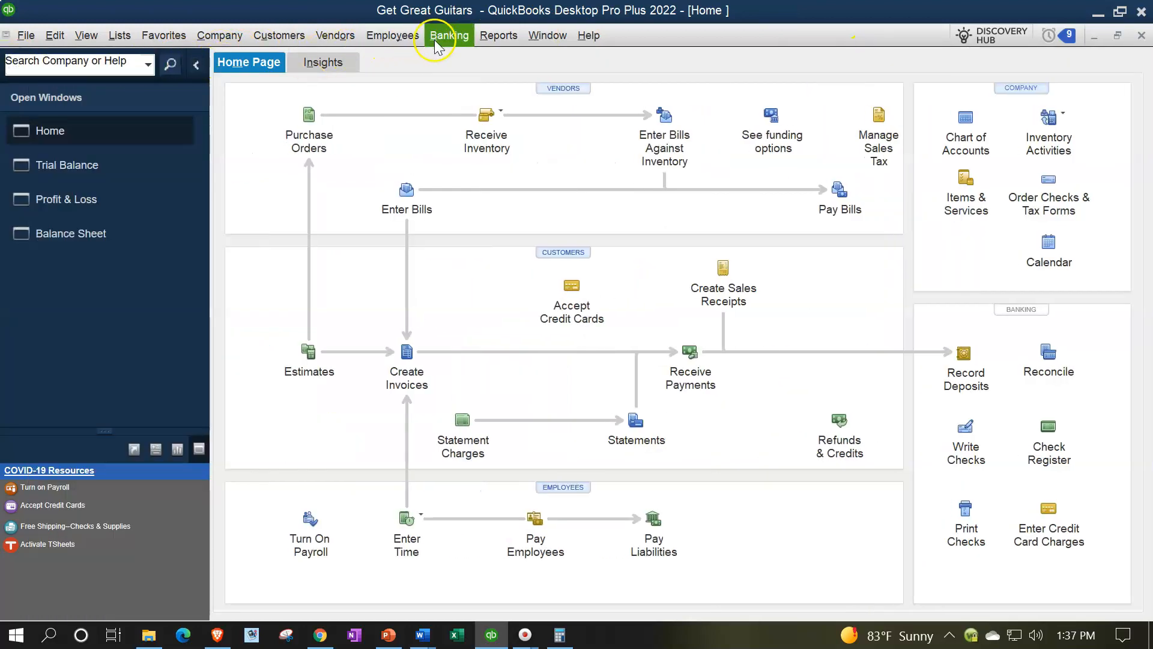
{"action": "left_click", "coordinate": [119, 36]}
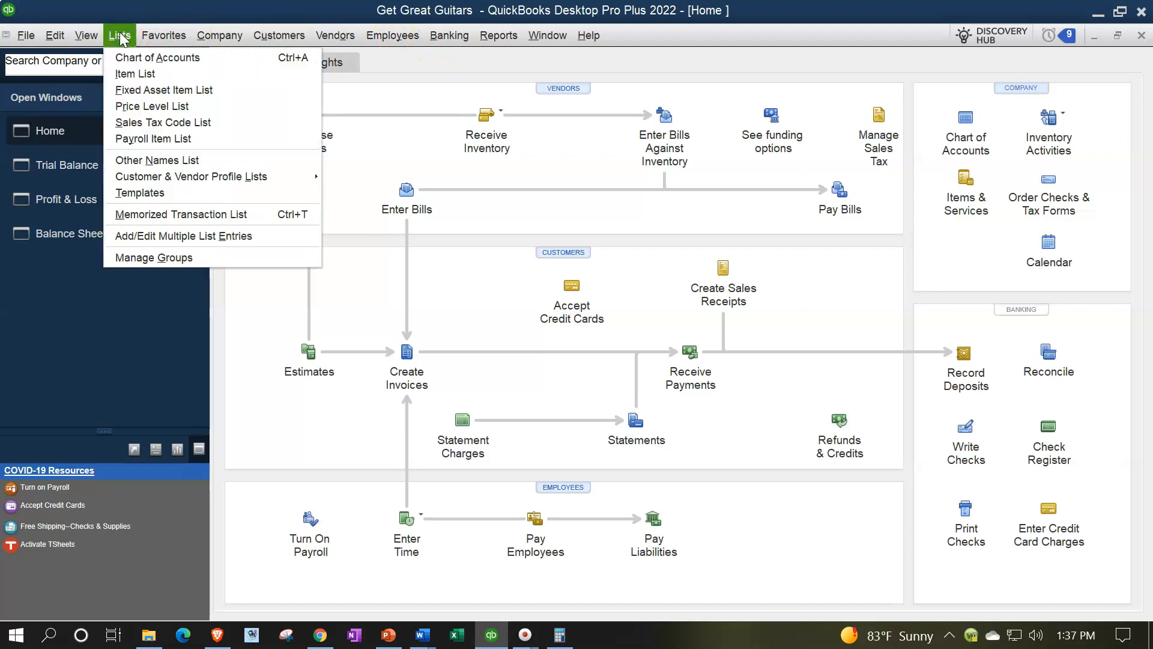
{"action": "left_click", "coordinate": [134, 58]}
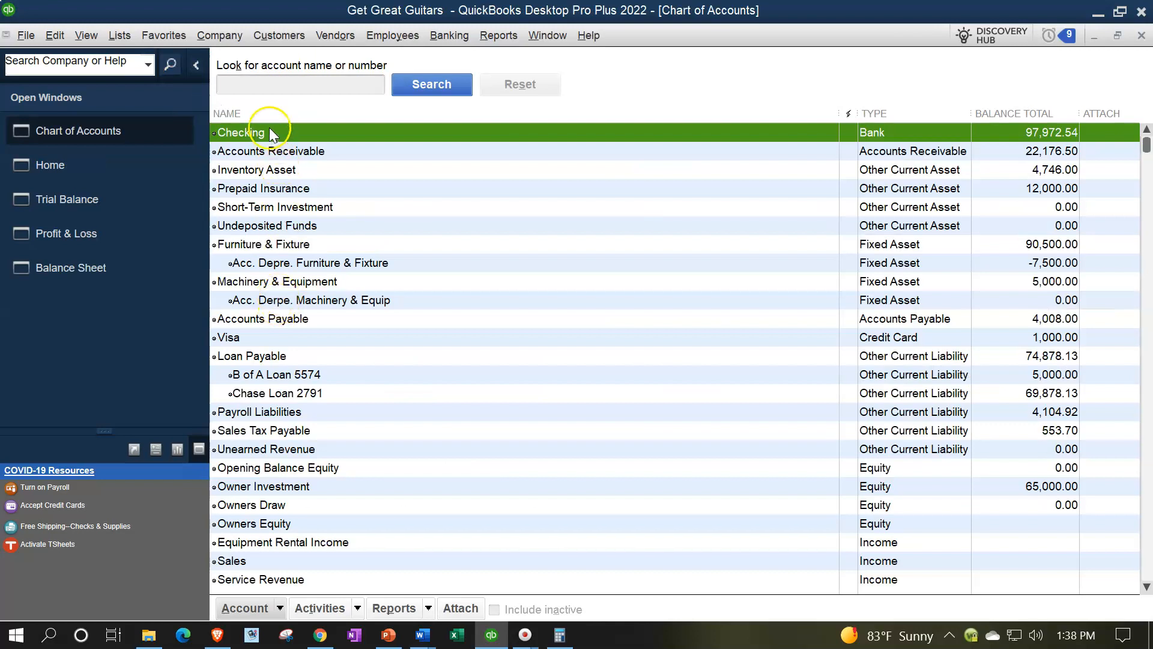
{"action": "double_click", "coordinate": [269, 131]}
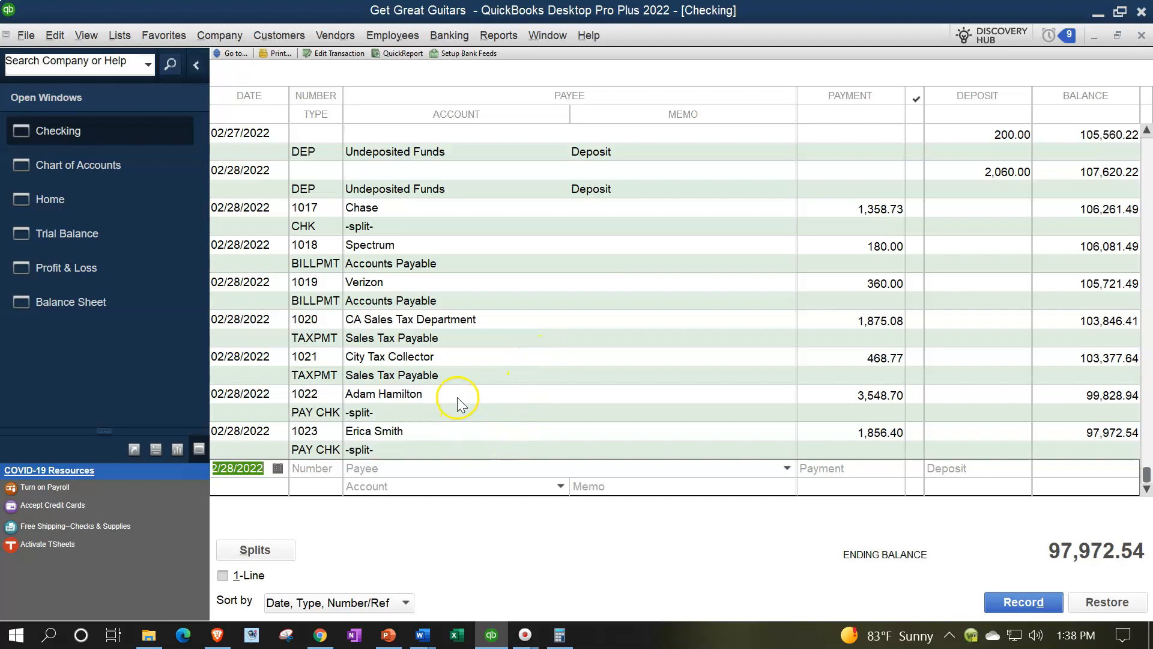
- From the Checking register, review the salaried employee's 02/28/2022 paycheck and its payroll detail, and close both without changes
{"action": "left_click", "coordinate": [331, 412]}
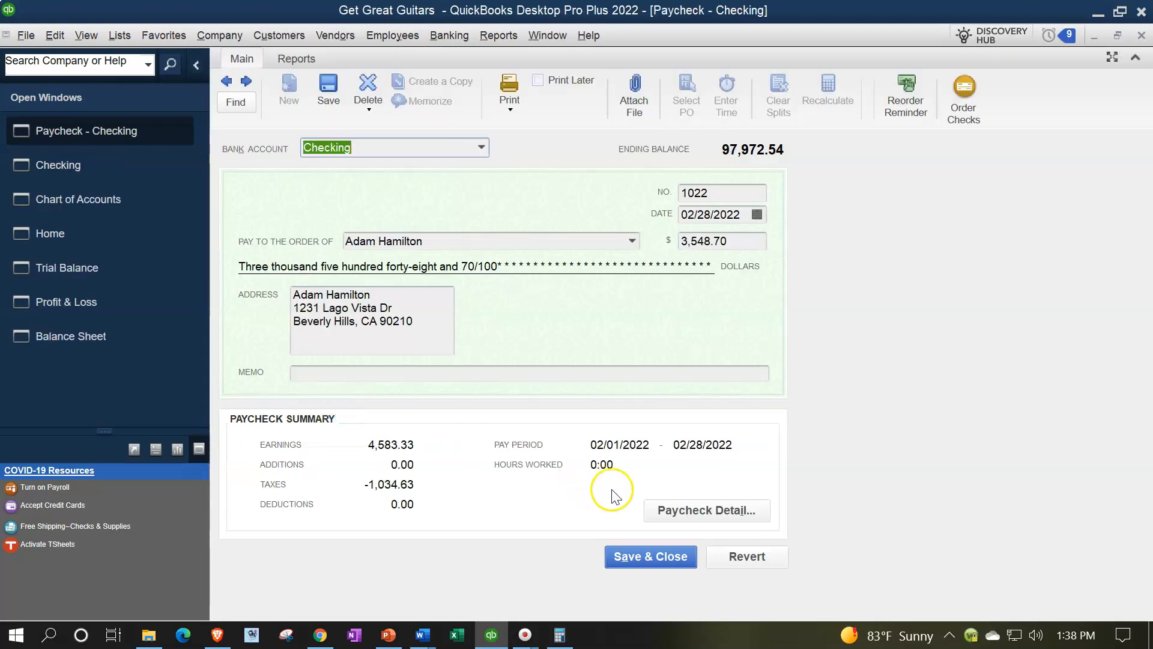
{"action": "left_click", "coordinate": [661, 511]}
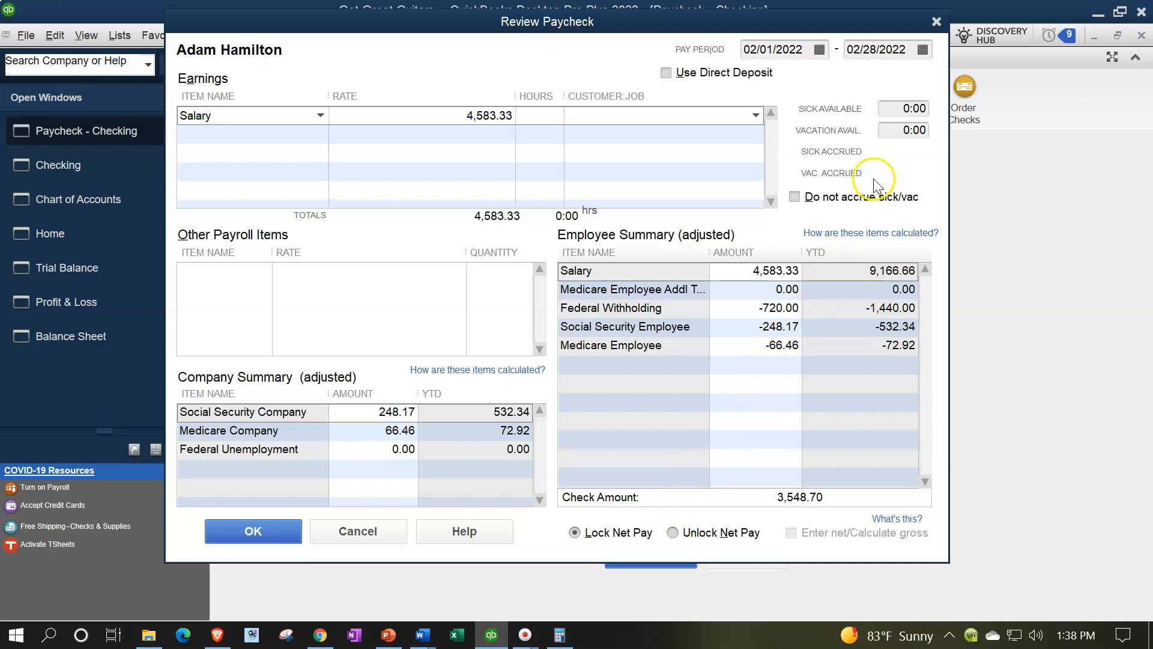
{"action": "left_click", "coordinate": [936, 24]}
{"action": "left_click", "coordinate": [1141, 36]}
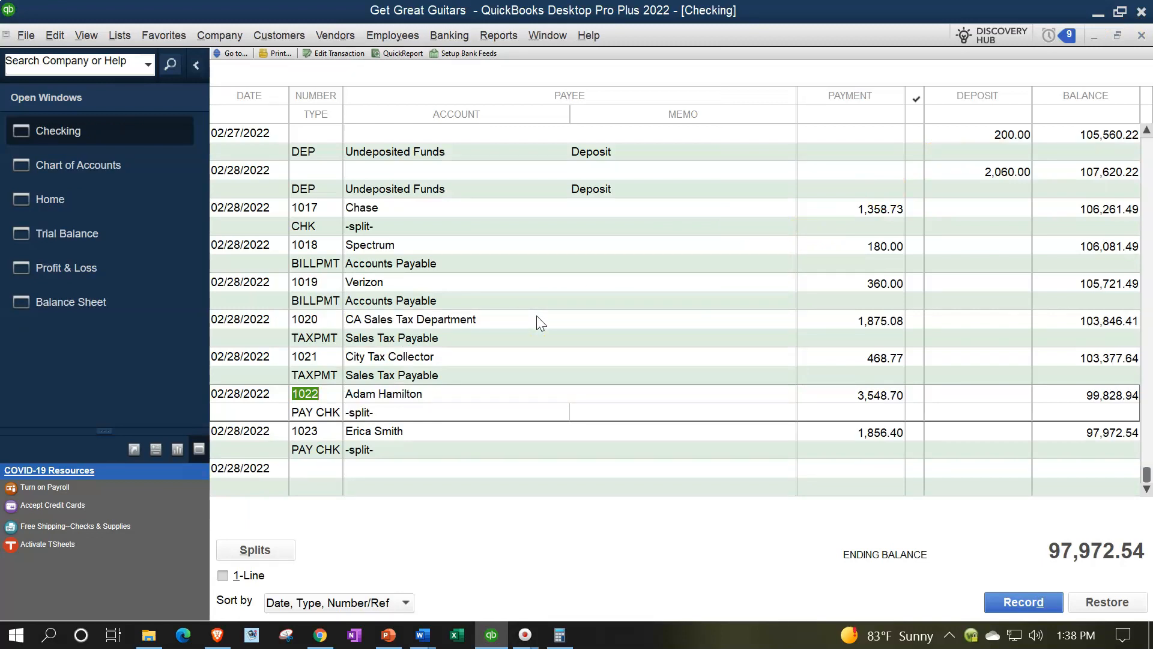
- Examine the paychecks in the transaction detail behind the Trial Balance's Checking balance, and return to the Trial Balance
{"action": "left_click", "coordinate": [514, 320]}
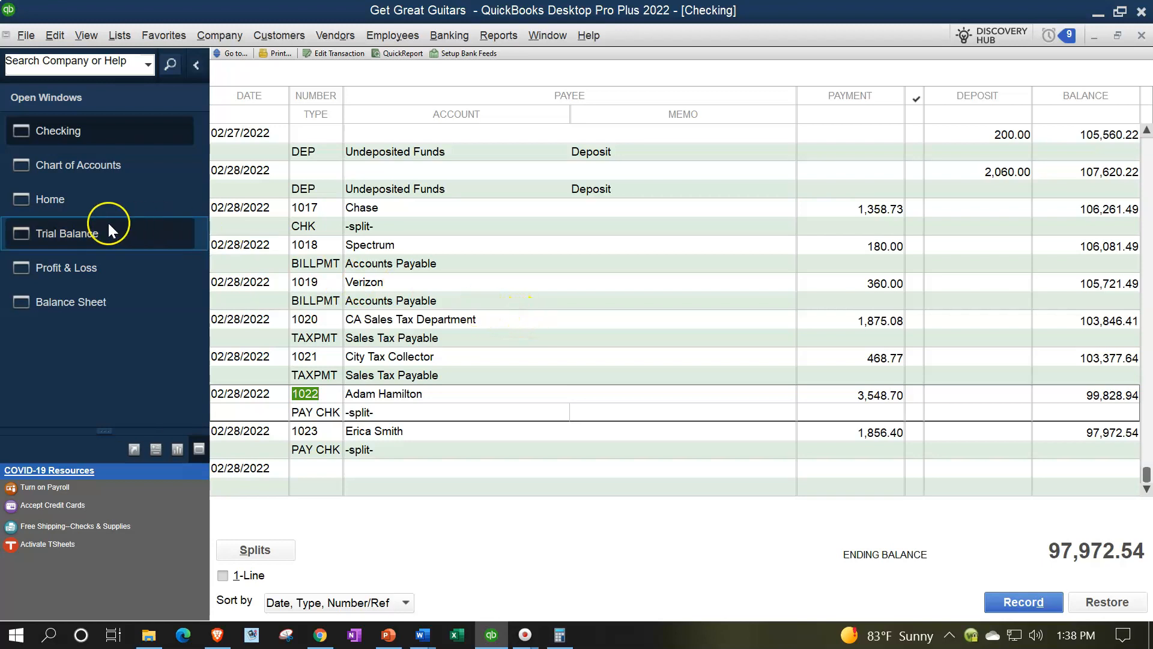
{"action": "left_click", "coordinate": [79, 231]}
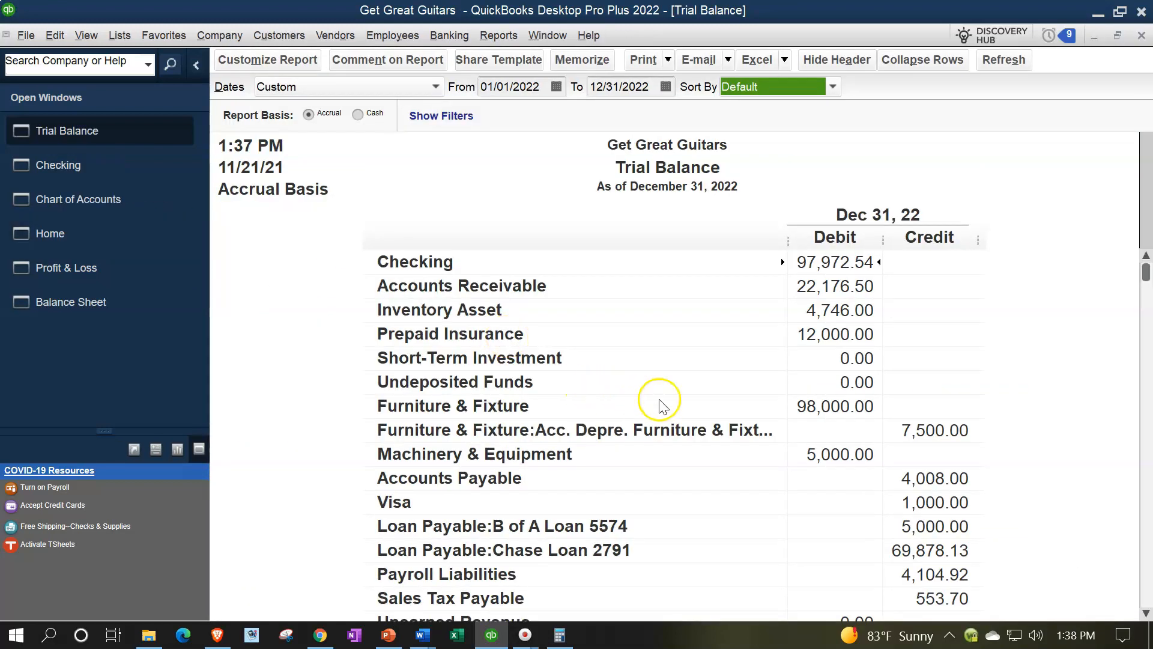
{"action": "double_click", "coordinate": [802, 262]}
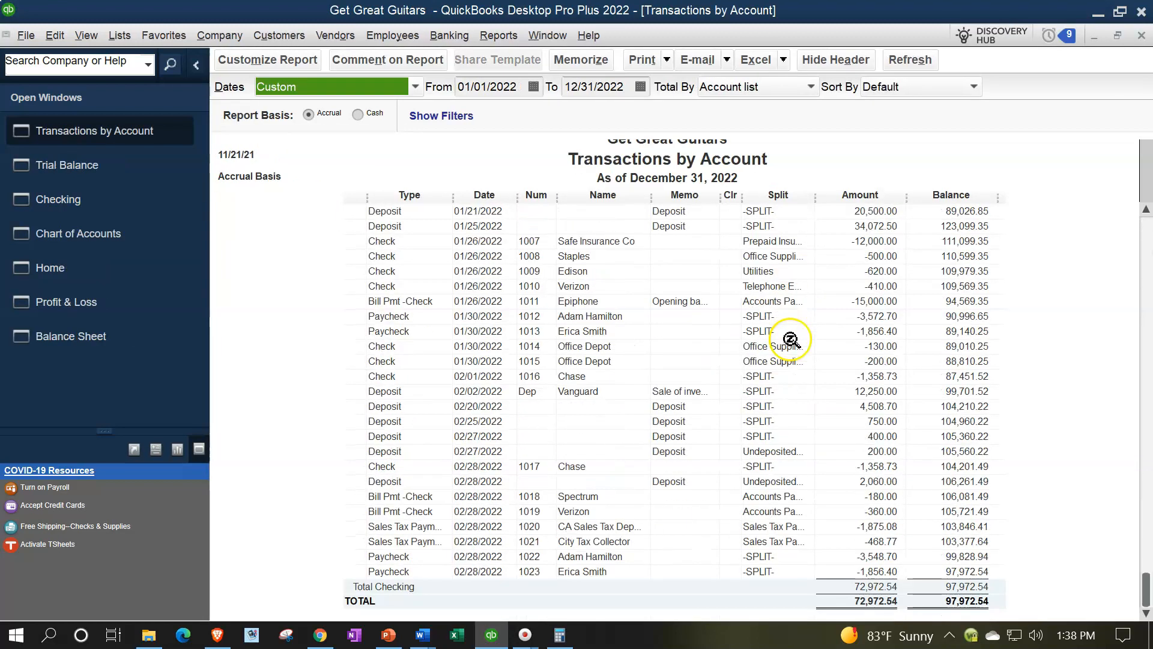
{"action": "left_click", "coordinate": [869, 575]}
{"action": "left_click", "coordinate": [887, 591]}
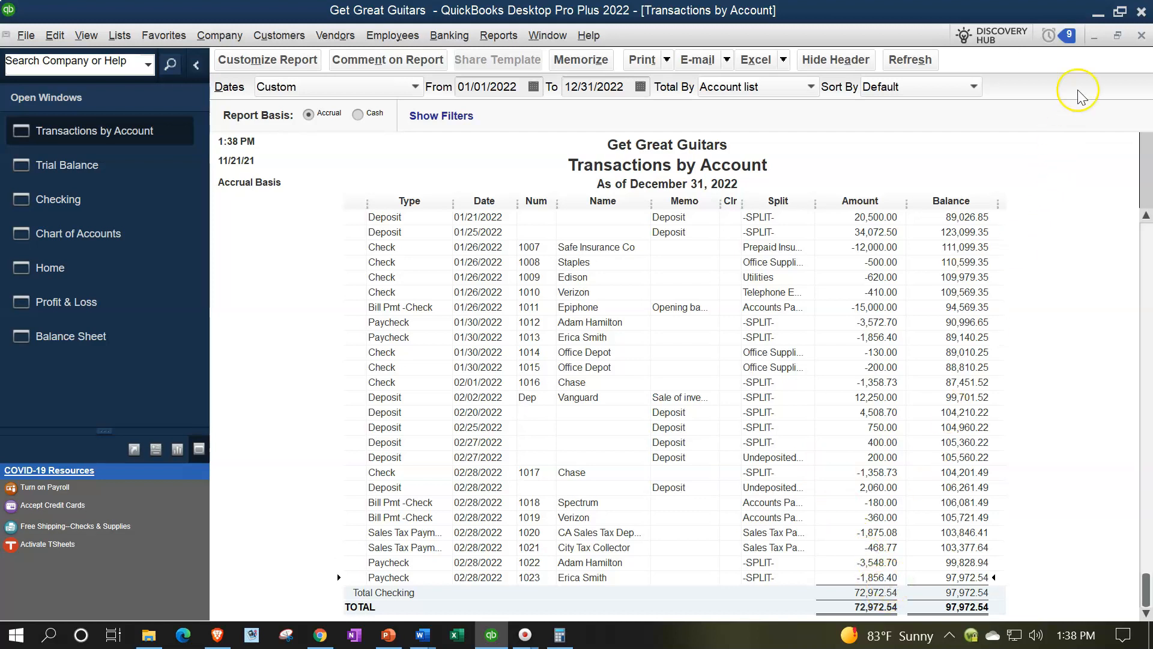
{"action": "left_click", "coordinate": [1141, 38]}
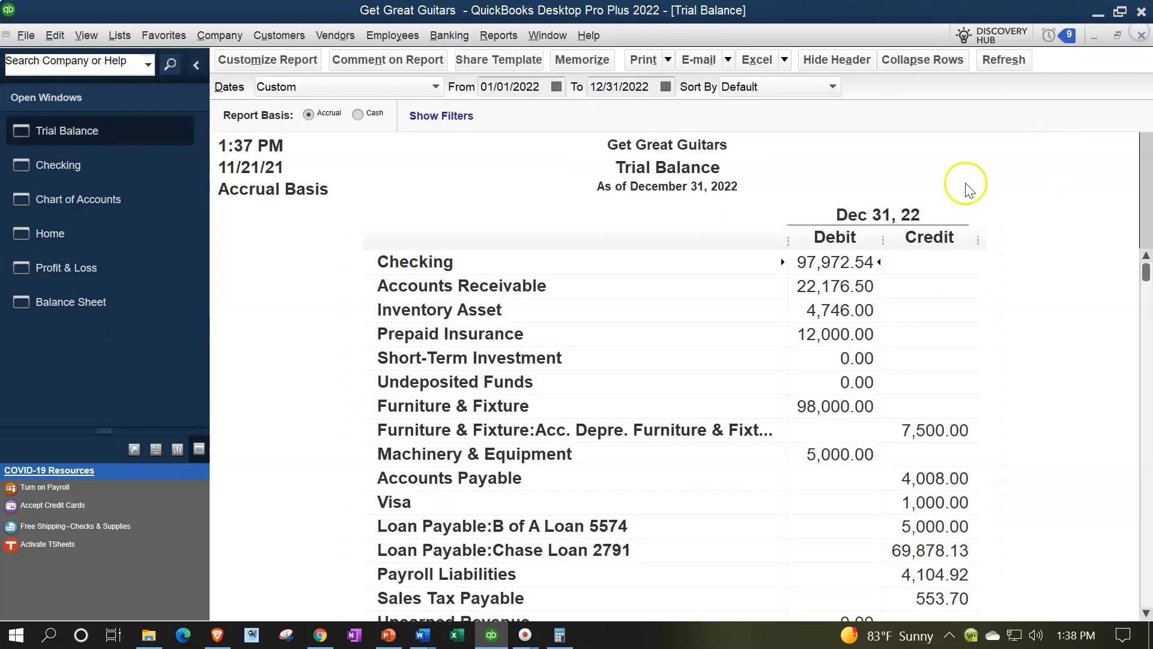
- Drill into Payroll Expenses on the Trial Balance, inspect the hourly employee's 02/28/2022 paycheck, and return to the report
{"action": "scroll", "coordinate": [625, 358], "scroll_direction": "down", "scroll_amount": 6}
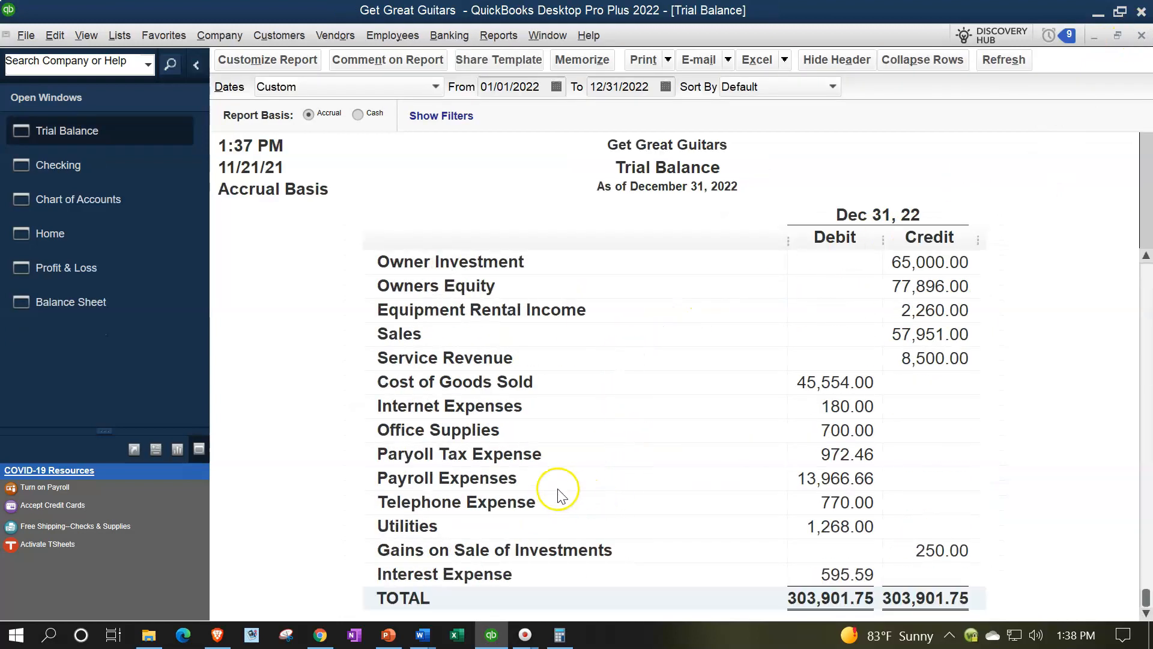
{"action": "double_click", "coordinate": [836, 477]}
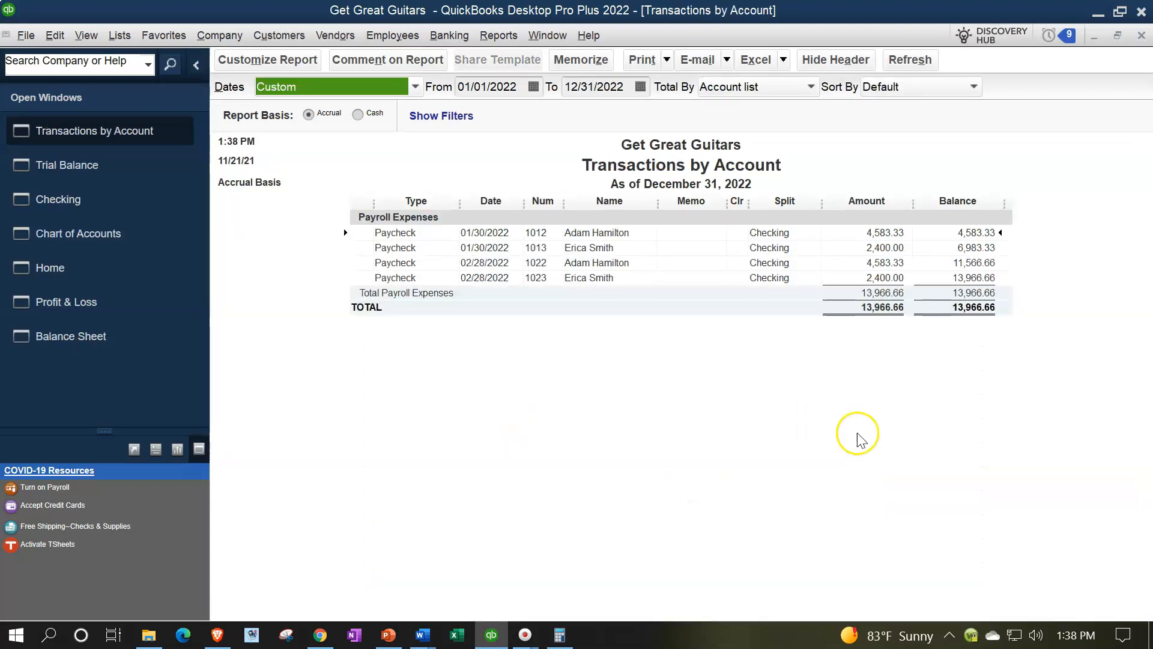
{"action": "double_click", "coordinate": [885, 276]}
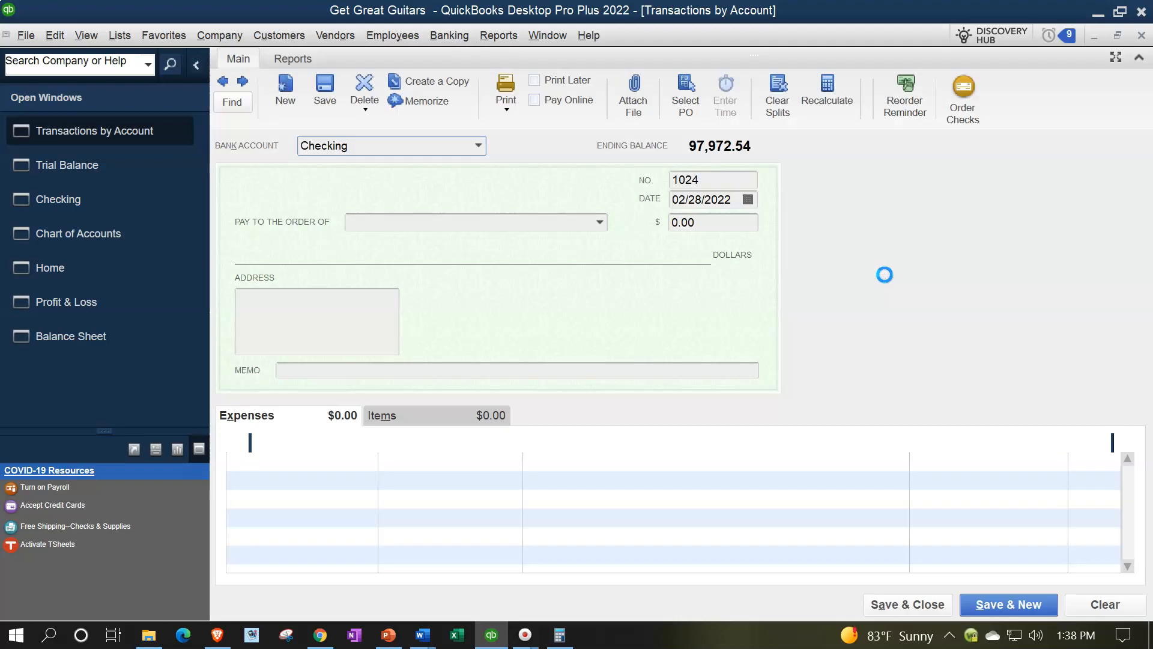
{"action": "left_click", "coordinate": [711, 508]}
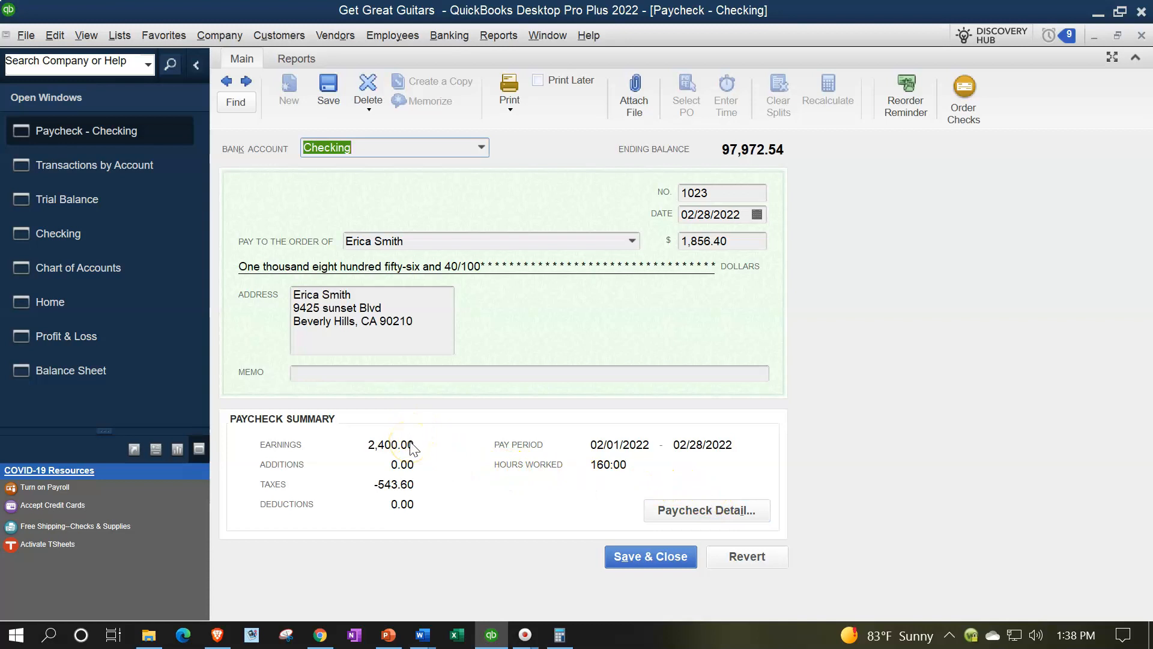
{"action": "left_click", "coordinate": [1142, 36]}
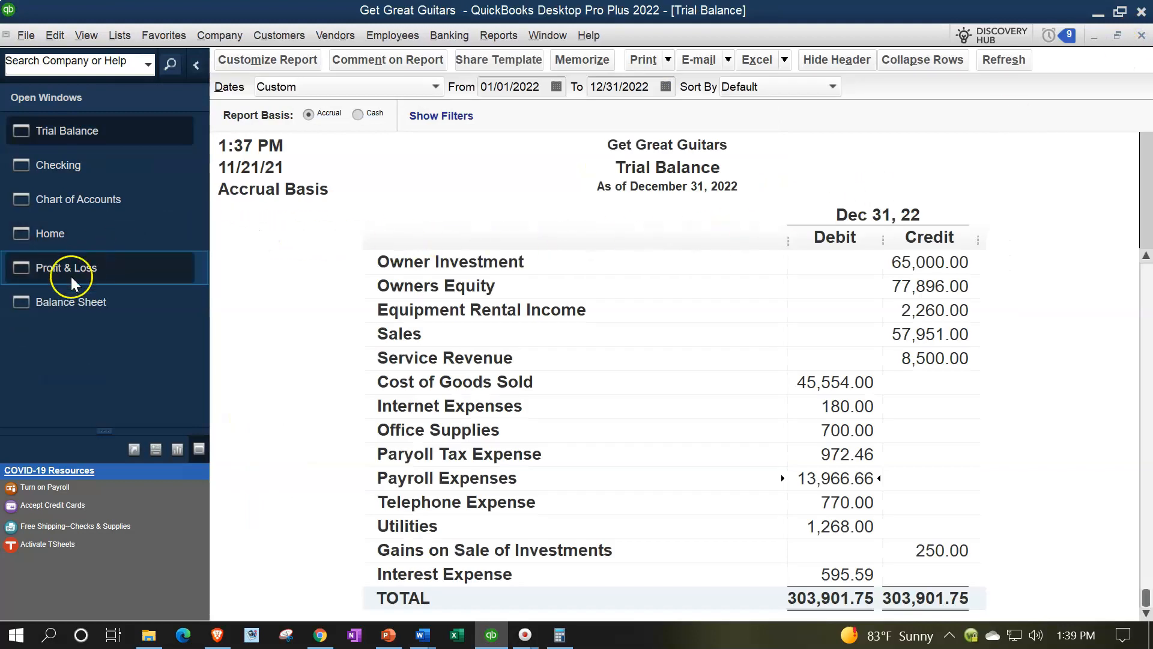
- Drill into Payroll Liabilities on the Trial Balance, examine the 02/28/2022 paycheck amounts for both employees, and return to the report
{"action": "scroll", "coordinate": [534, 462], "scroll_direction": "up", "scroll_amount": 7}
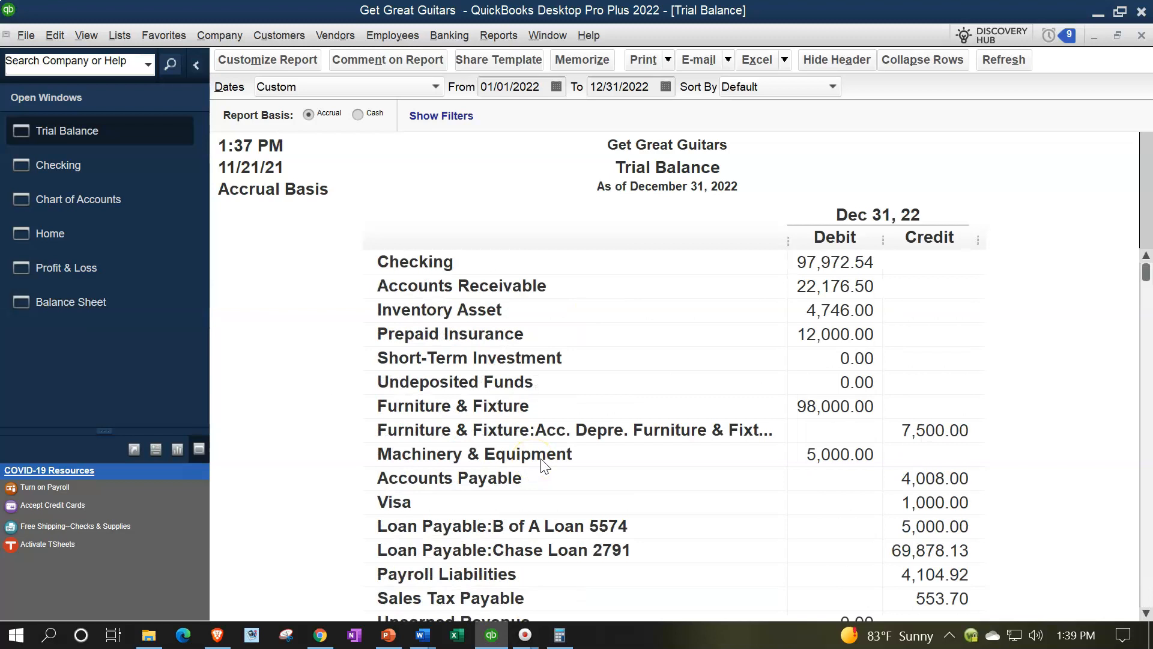
{"action": "scroll", "coordinate": [544, 465], "scroll_direction": "down", "scroll_amount": 2}
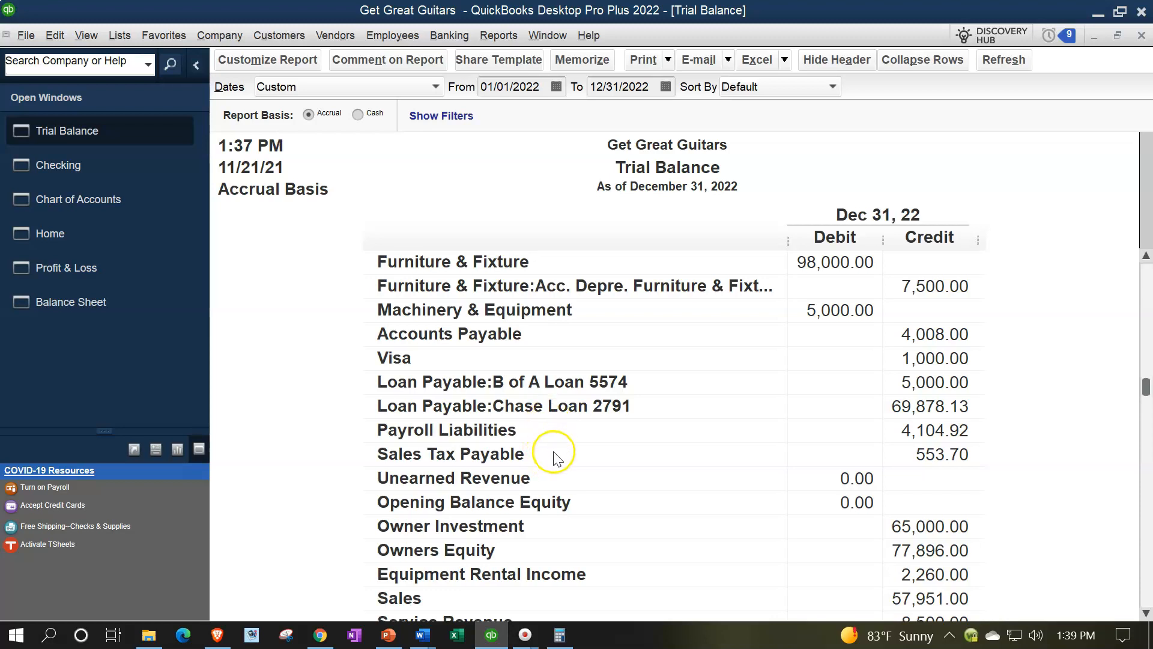
{"action": "double_click", "coordinate": [922, 431]}
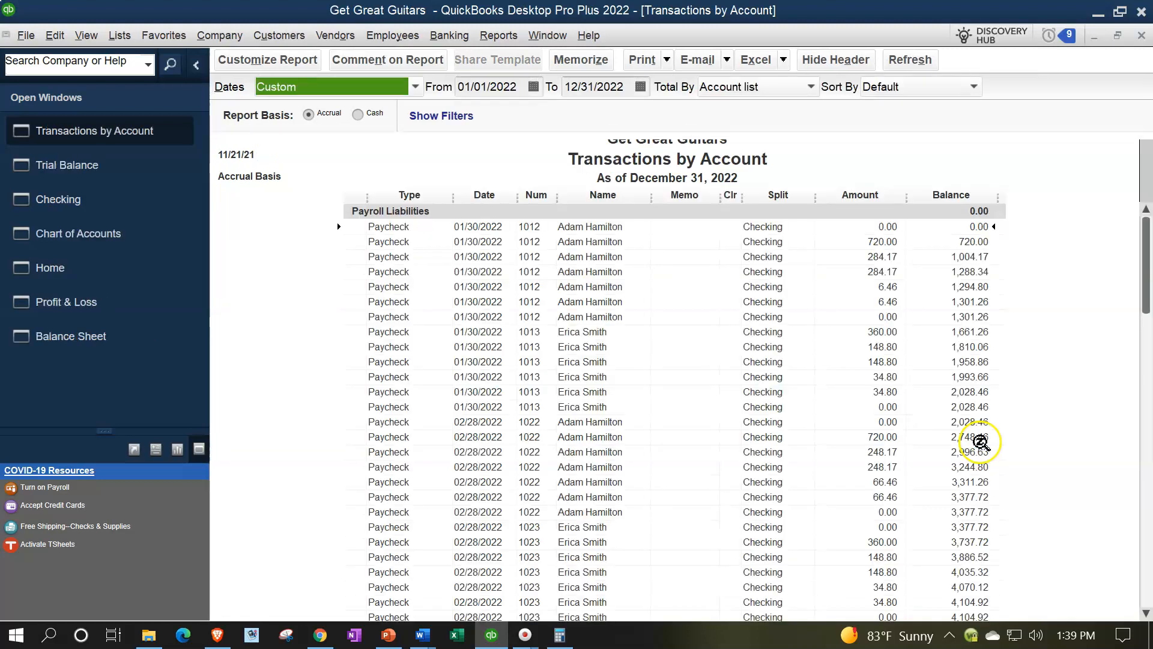
{"action": "scroll", "coordinate": [967, 436], "scroll_direction": "down", "scroll_amount": 1}
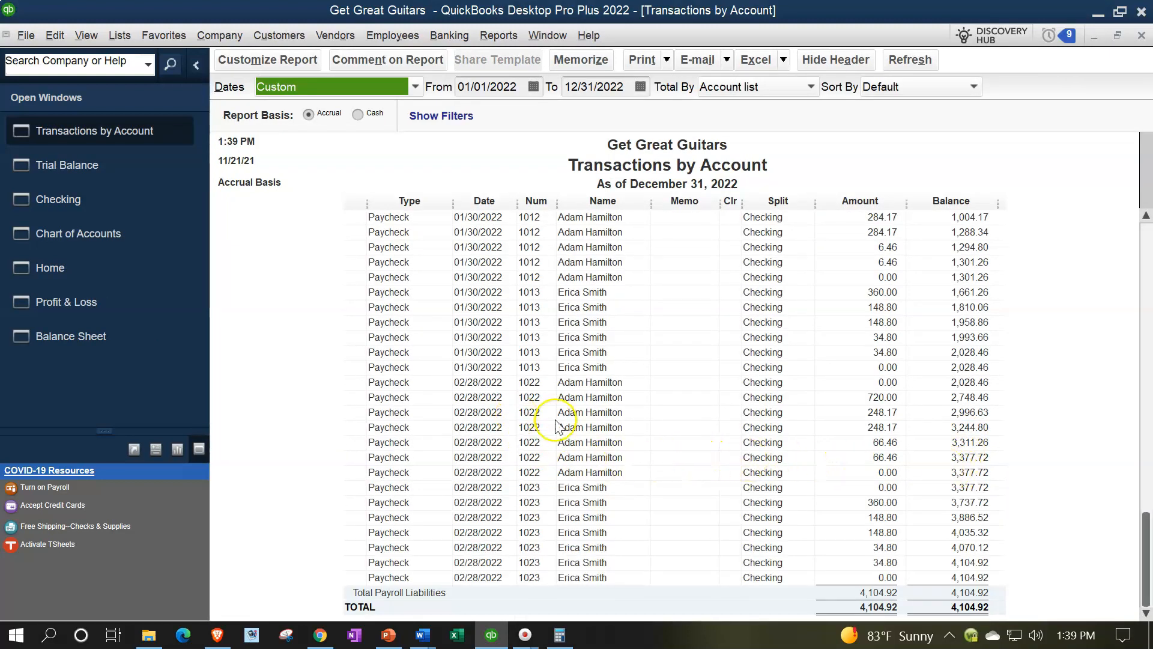
{"action": "left_click", "coordinate": [860, 398]}
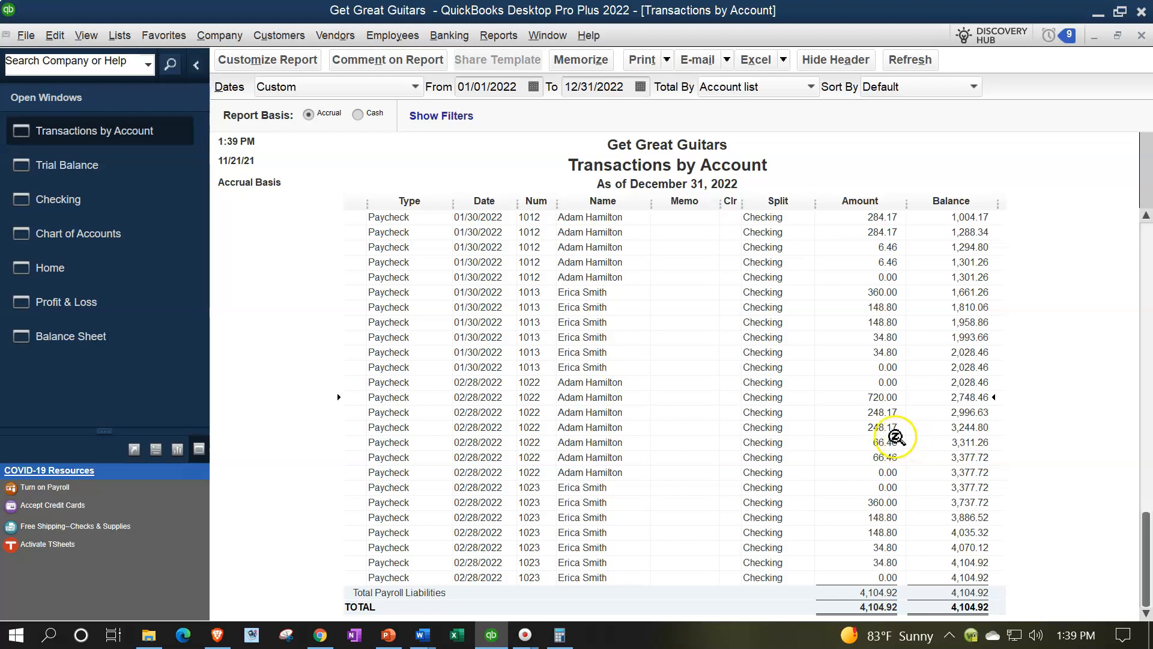
{"action": "left_click", "coordinate": [876, 428]}
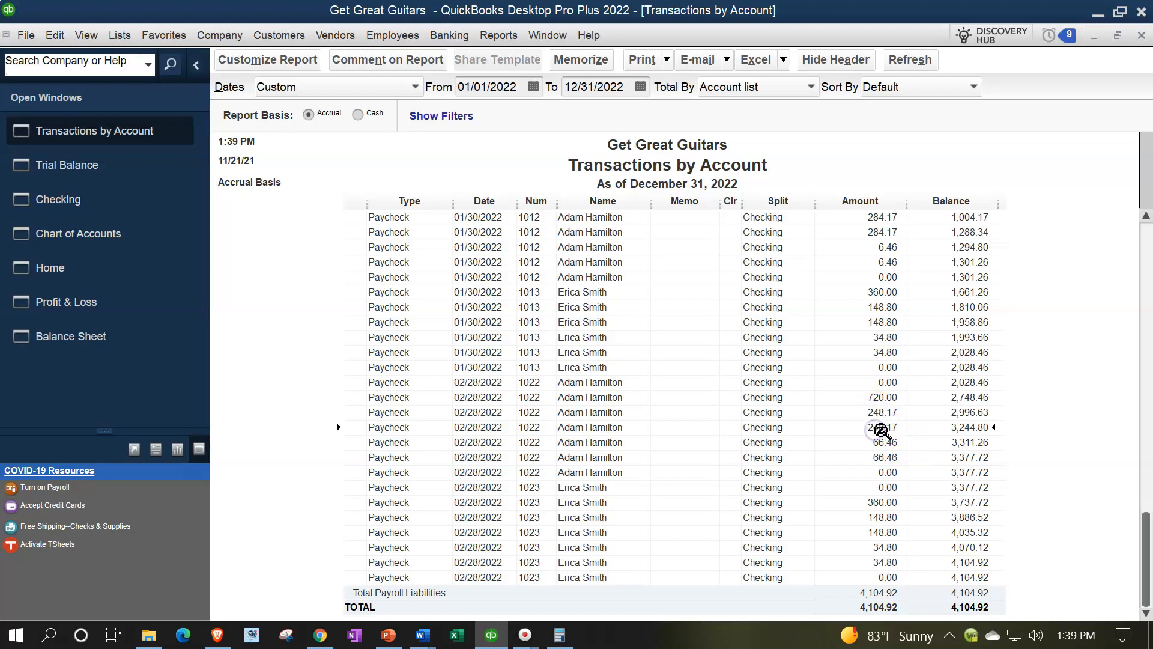
{"action": "left_click", "coordinate": [877, 412]}
{"action": "left_click", "coordinate": [882, 504]}
{"action": "left_click", "coordinate": [885, 515]}
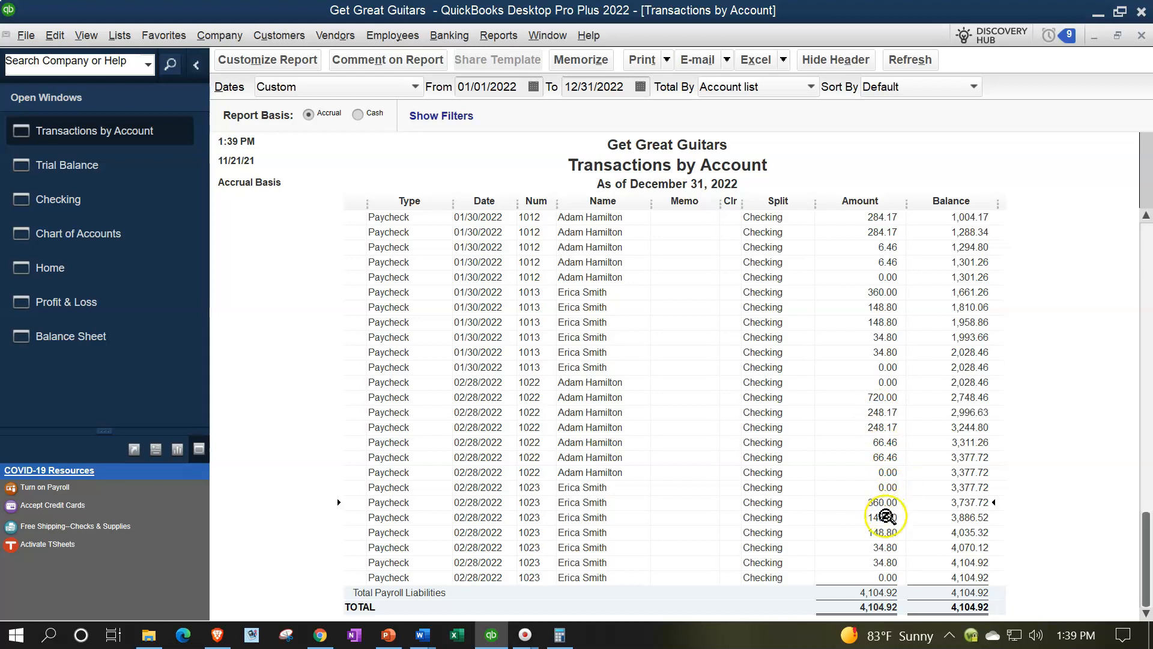
{"action": "left_click", "coordinate": [887, 549]}
{"action": "left_click", "coordinate": [887, 562]}
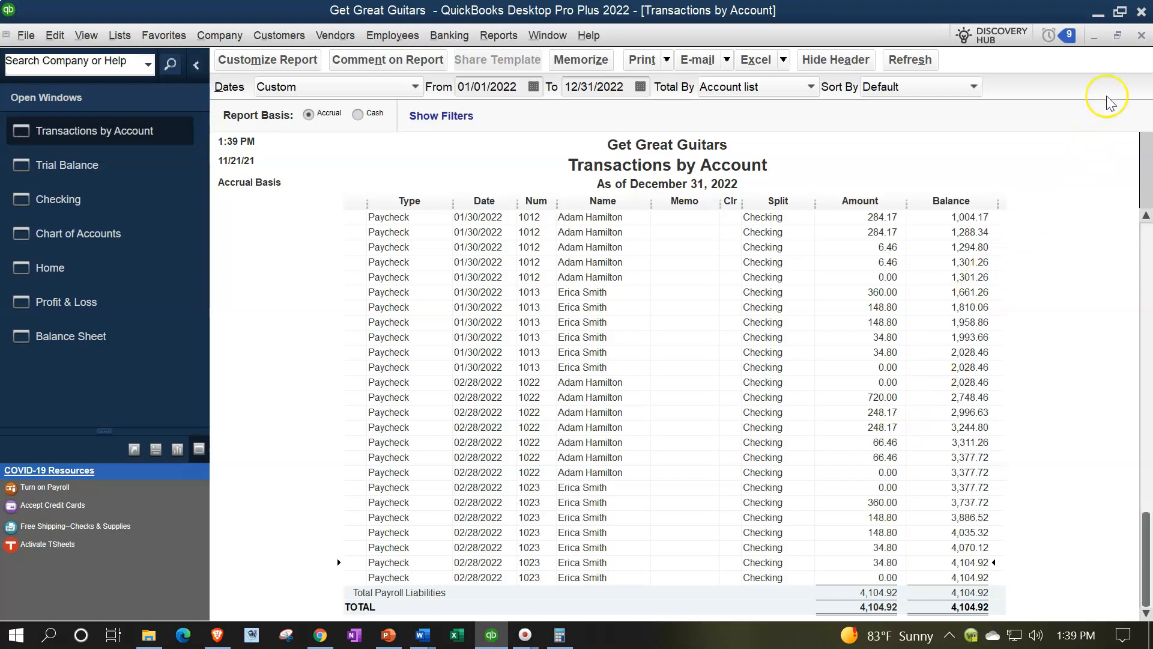
{"action": "left_click", "coordinate": [1140, 35]}
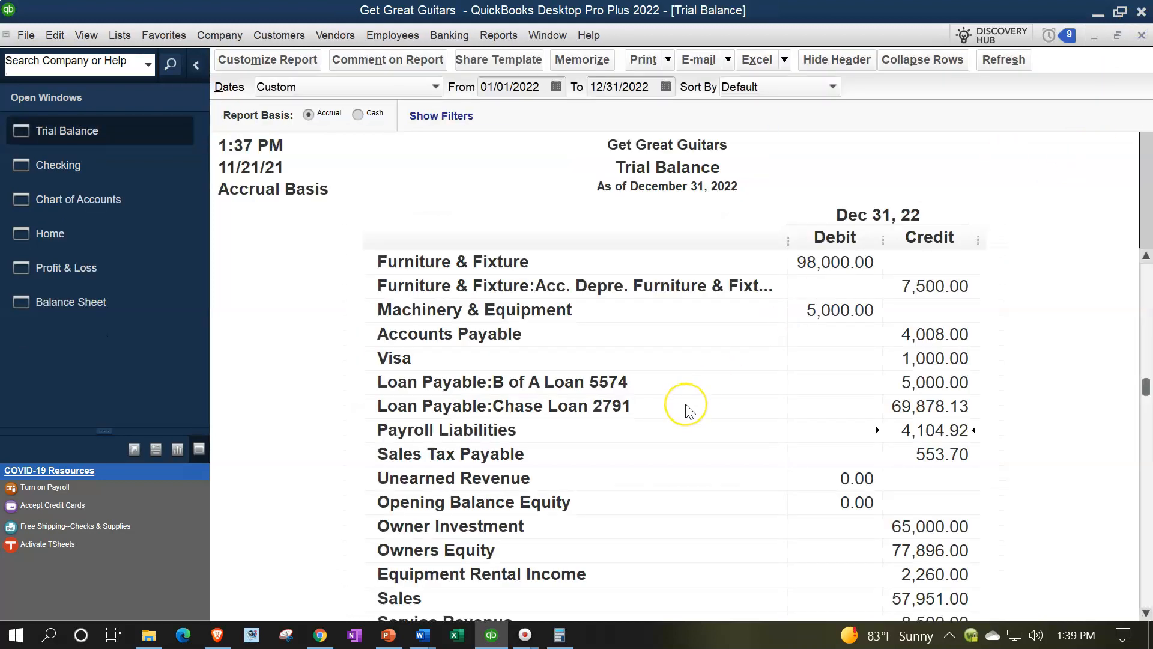
- Drill into Paryoll Tax Expense on the Trial Balance, review its paycheck entries, and close the transaction detail
{"action": "scroll", "coordinate": [689, 412], "scroll_direction": "down", "scroll_amount": 4}
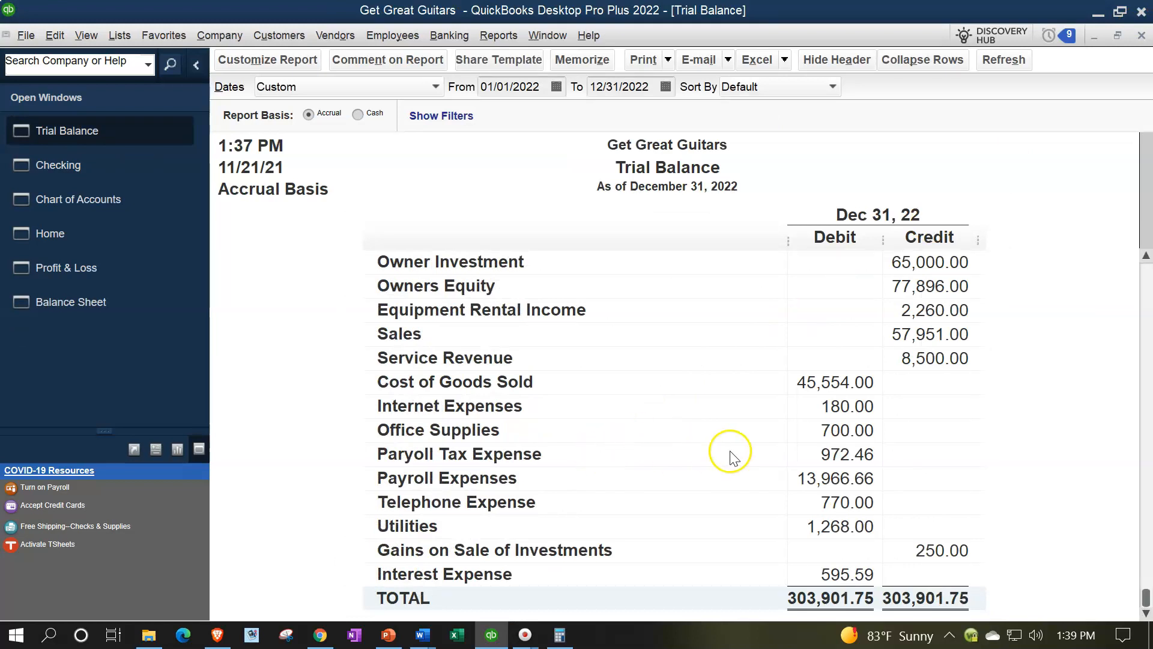
{"action": "double_click", "coordinate": [833, 458]}
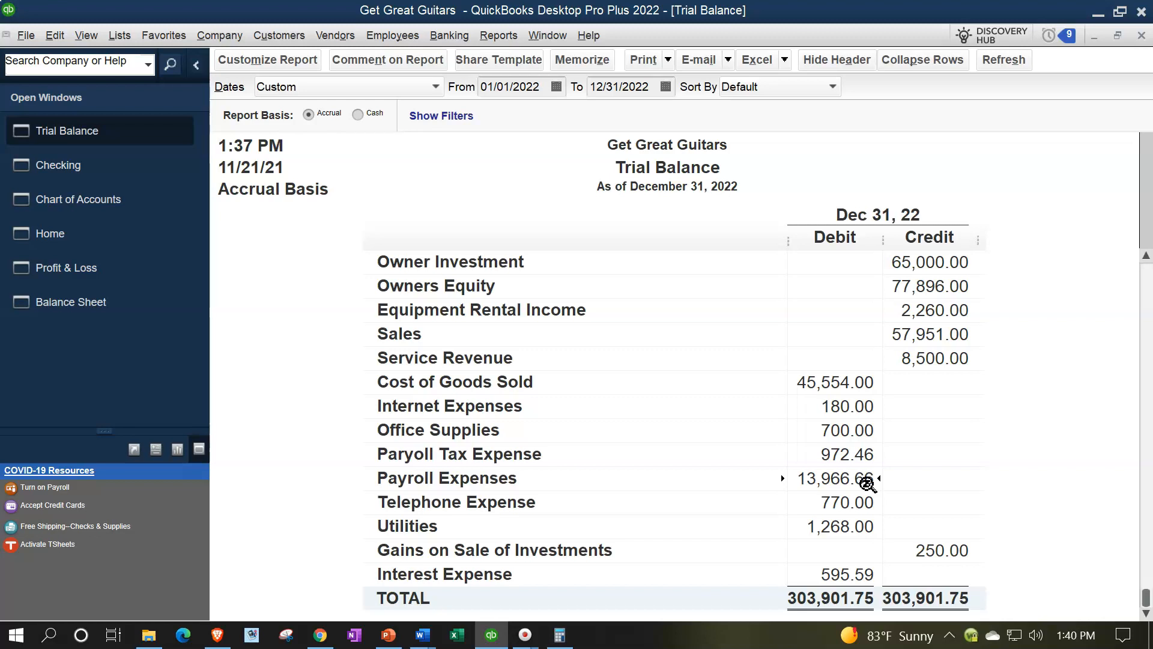
{"action": "double_click", "coordinate": [848, 452]}
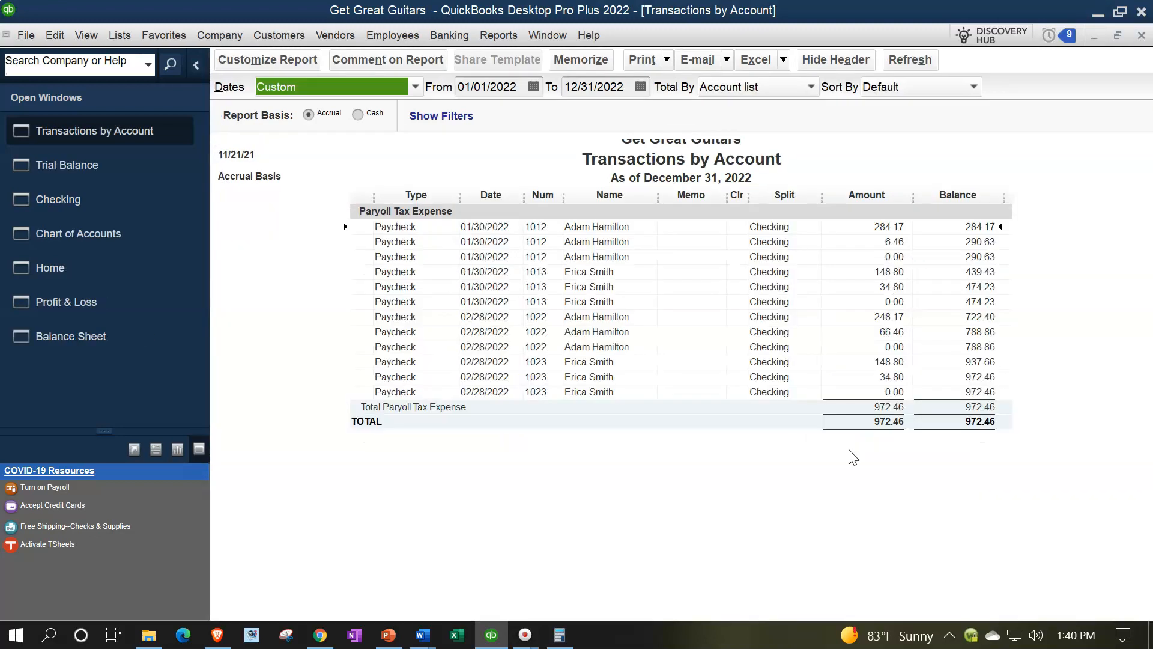
{"action": "left_click", "coordinate": [894, 233]}
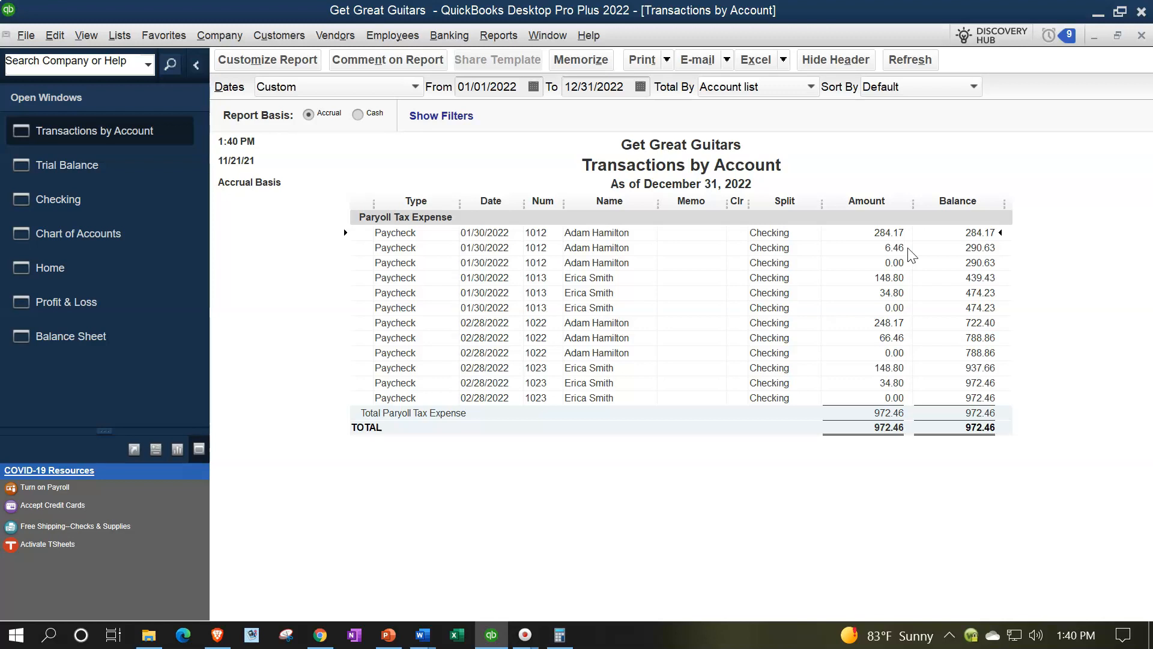
{"action": "left_click", "coordinate": [1144, 36]}
- Review Payroll Liabilities and equity on the Balance Sheet, and the payroll expense lines on the Profit & Loss
{"action": "left_click", "coordinate": [110, 307]}
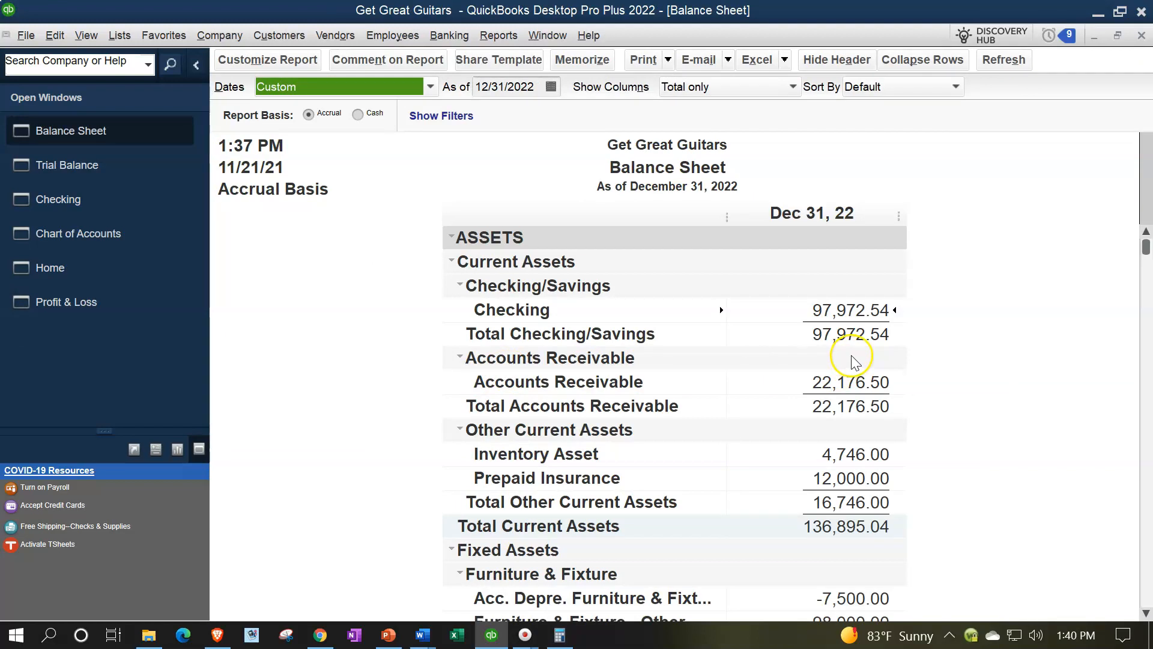
{"action": "scroll", "coordinate": [849, 326], "scroll_direction": "down", "scroll_amount": 6}
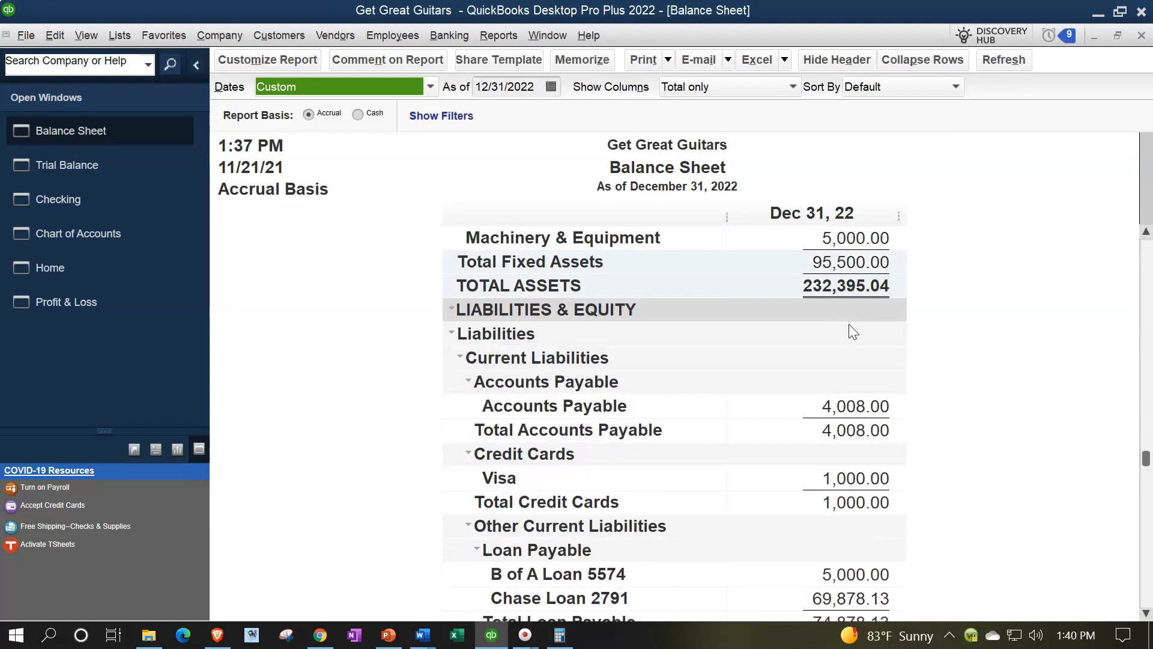
{"action": "scroll", "coordinate": [849, 327], "scroll_direction": "down", "scroll_amount": 2}
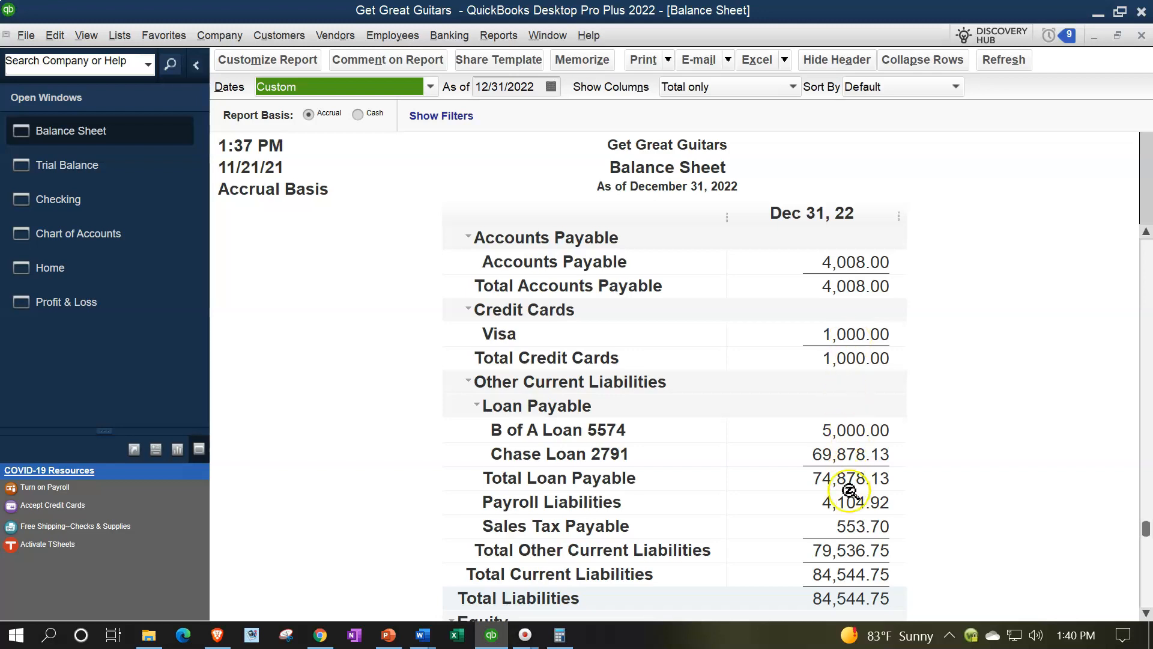
{"action": "scroll", "coordinate": [849, 498], "scroll_direction": "down", "scroll_amount": 1}
{"action": "scroll", "coordinate": [849, 499], "scroll_direction": "down", "scroll_amount": 1}
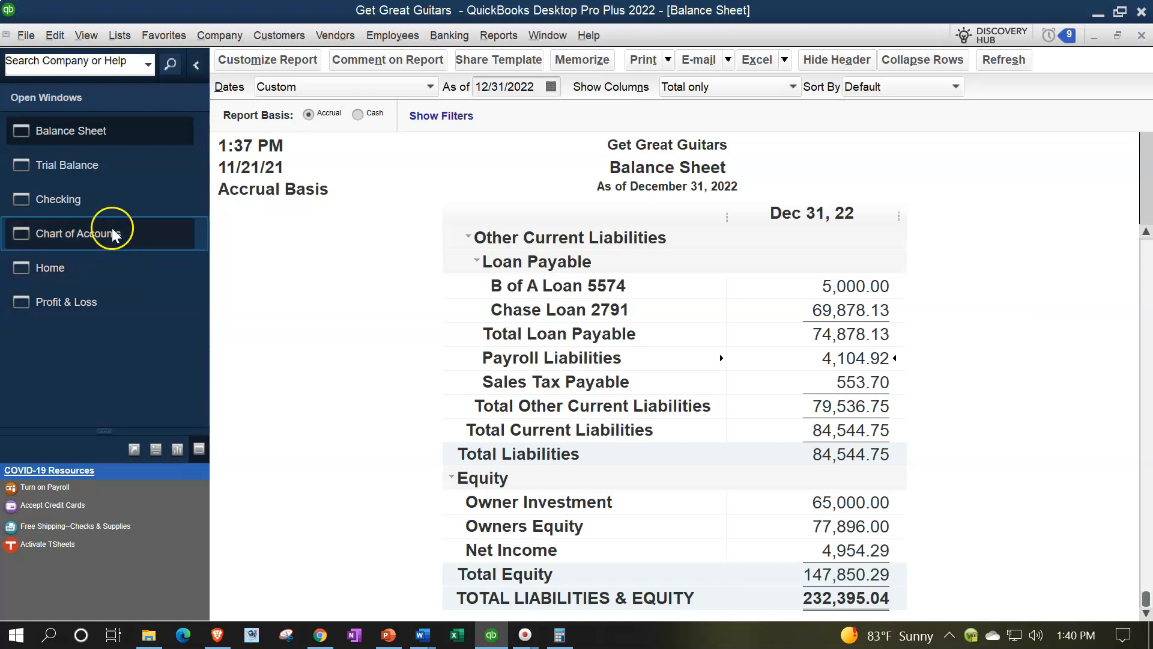
{"action": "left_click", "coordinate": [45, 301]}
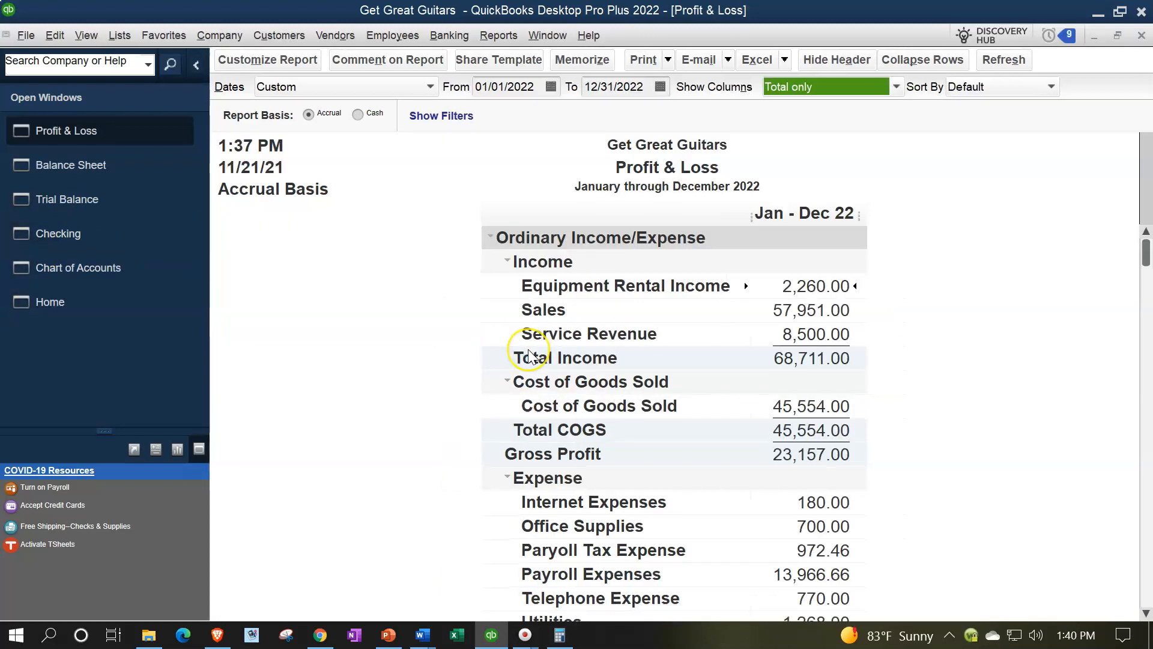
{"action": "scroll", "coordinate": [532, 355], "scroll_direction": "down", "scroll_amount": 2}
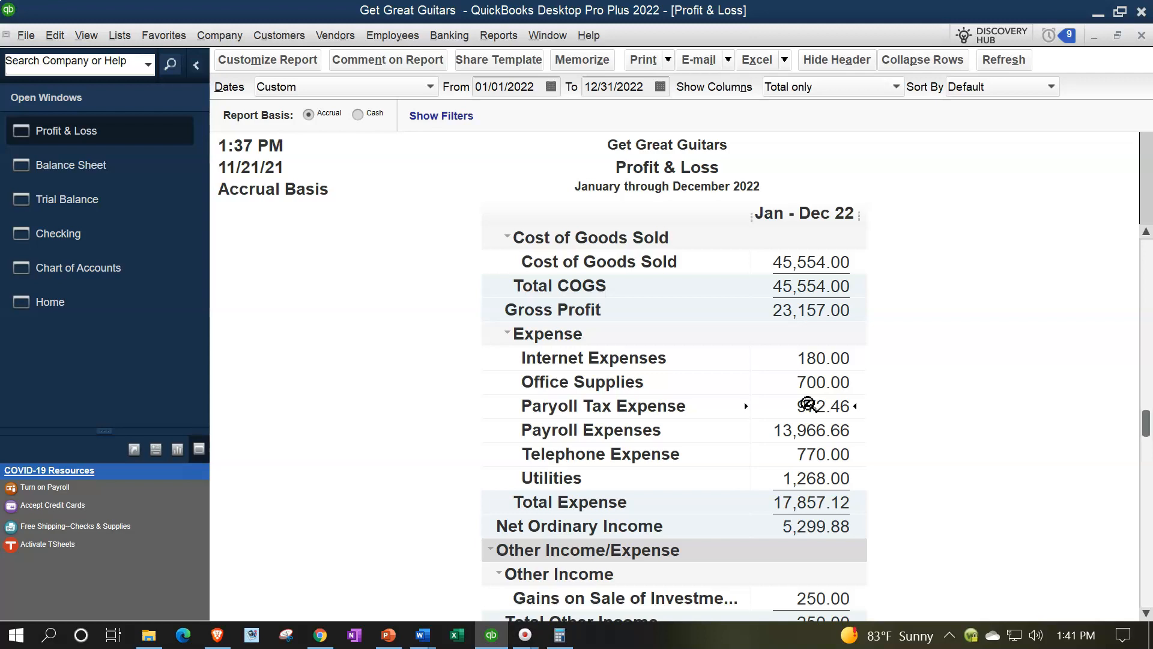
- Run the Payroll Summary report for 01/01/2022 through 12/31/2022
{"action": "left_click", "coordinate": [496, 37]}
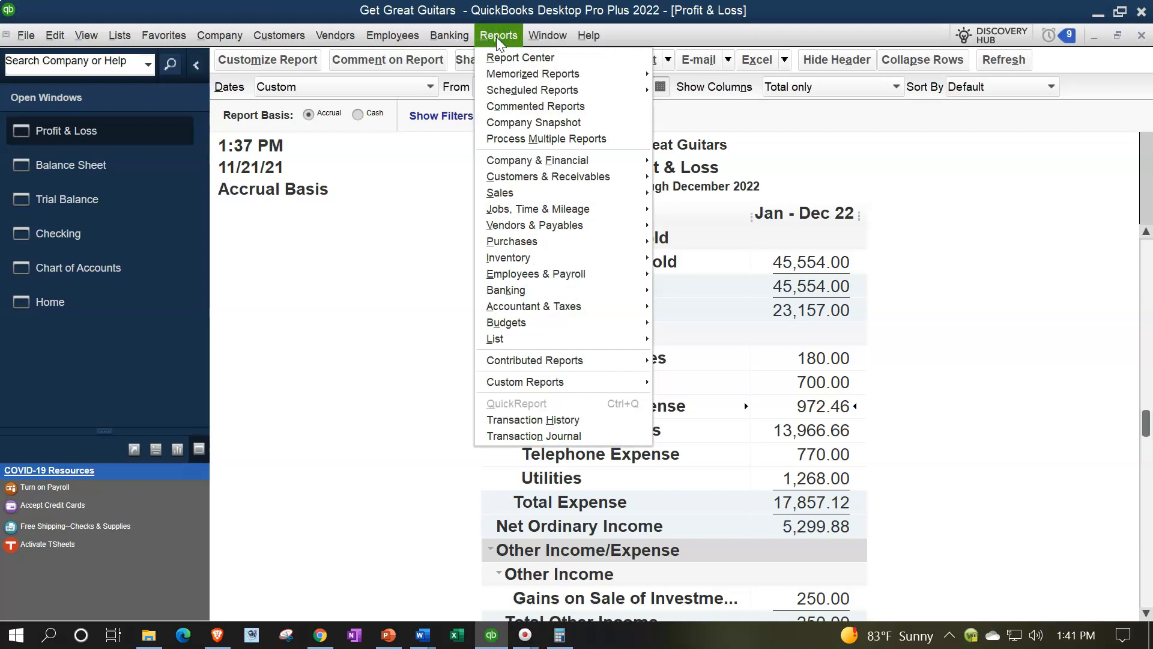
{"action": "mouse_move", "coordinate": [588, 276]}
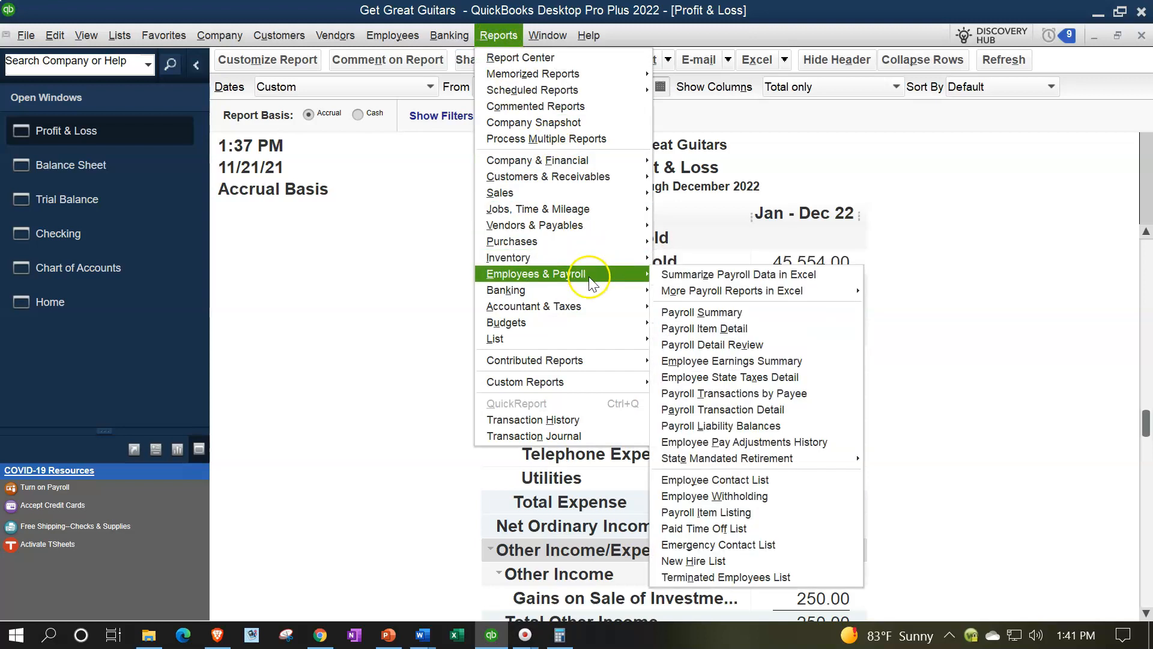
{"action": "left_click", "coordinate": [691, 312]}
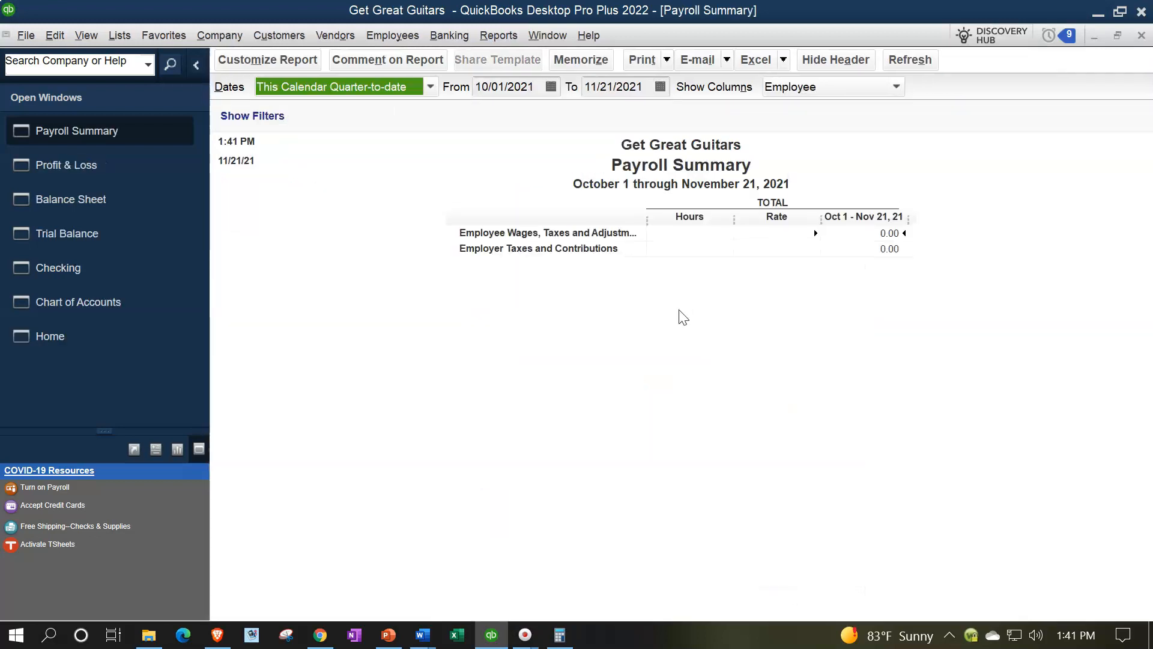
{"action": "key", "text": "Tab"}
{"action": "type", "text": "01012022"}
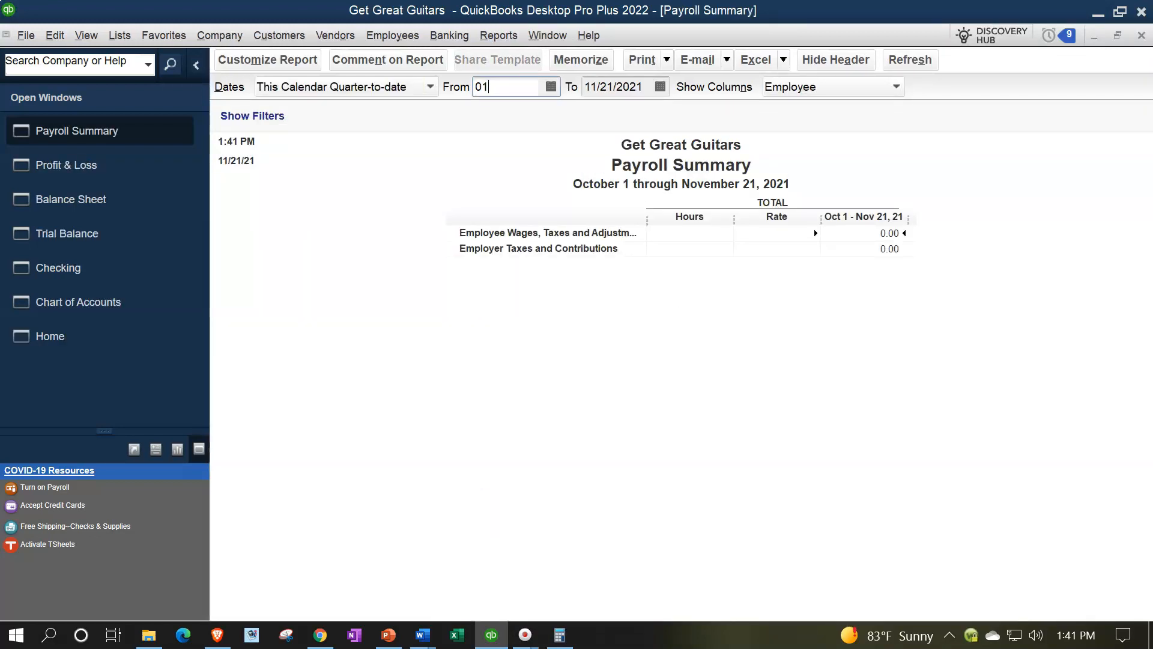
{"action": "key", "text": "Tab"}
{"action": "type", "text": "12312022"}
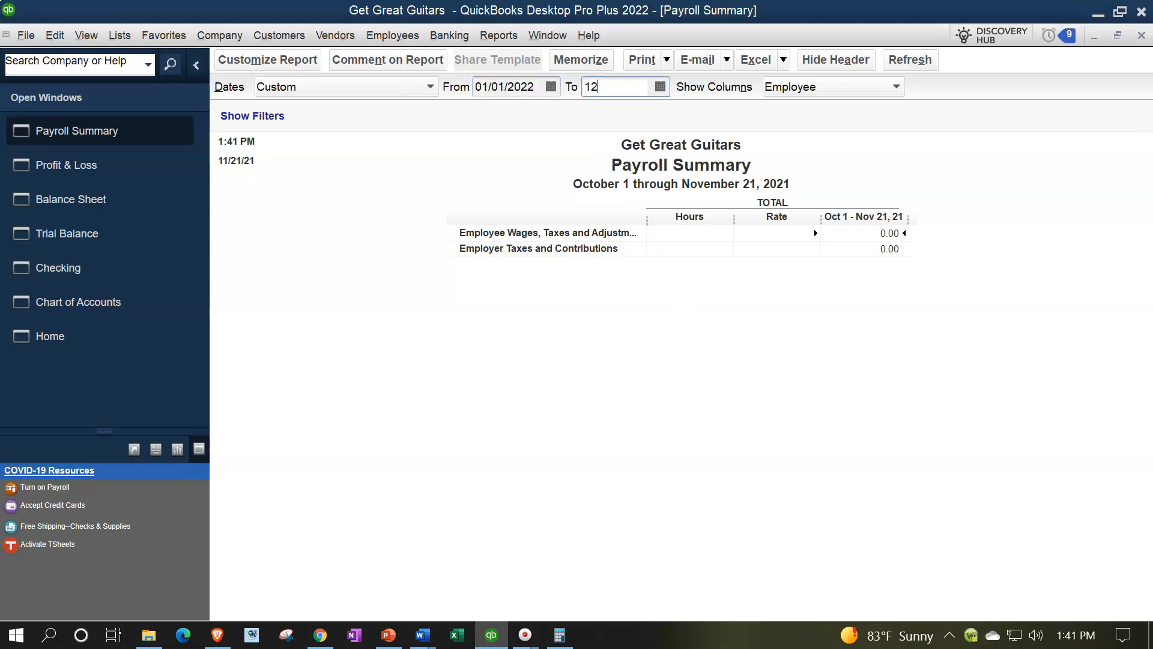
{"action": "key", "text": "Tab"}
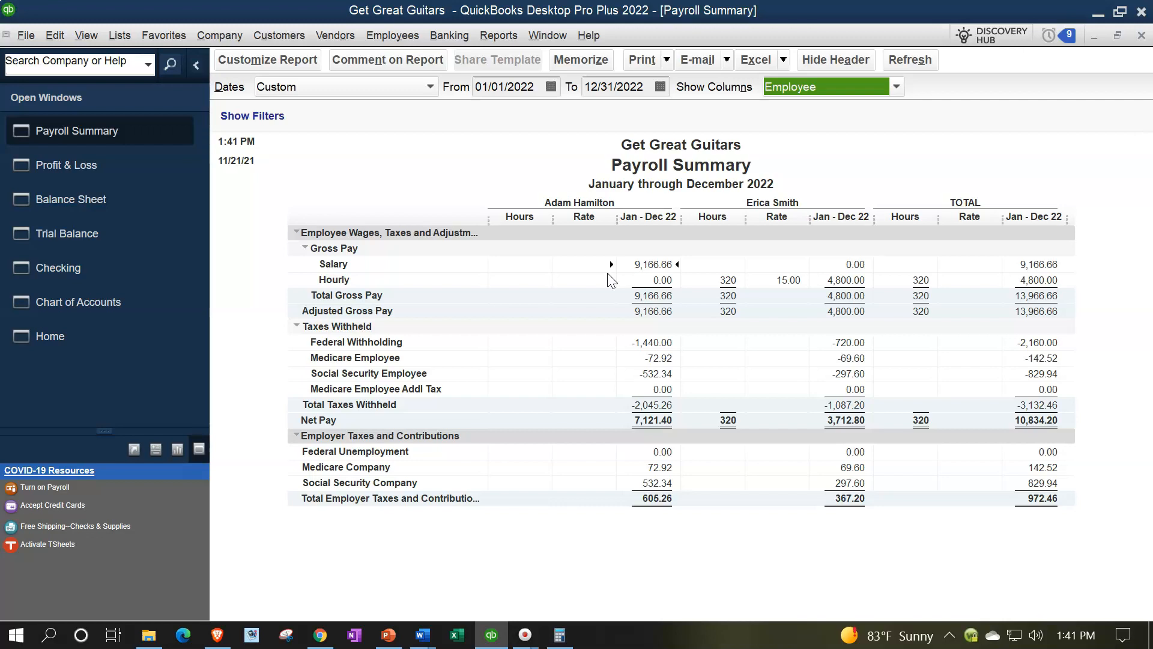
- Examine gross pay, withholdings and net pay totals in the Payroll Summary, and compare gross pay with Payroll Expenses on the Profit & Loss
{"action": "left_click", "coordinate": [1046, 311]}
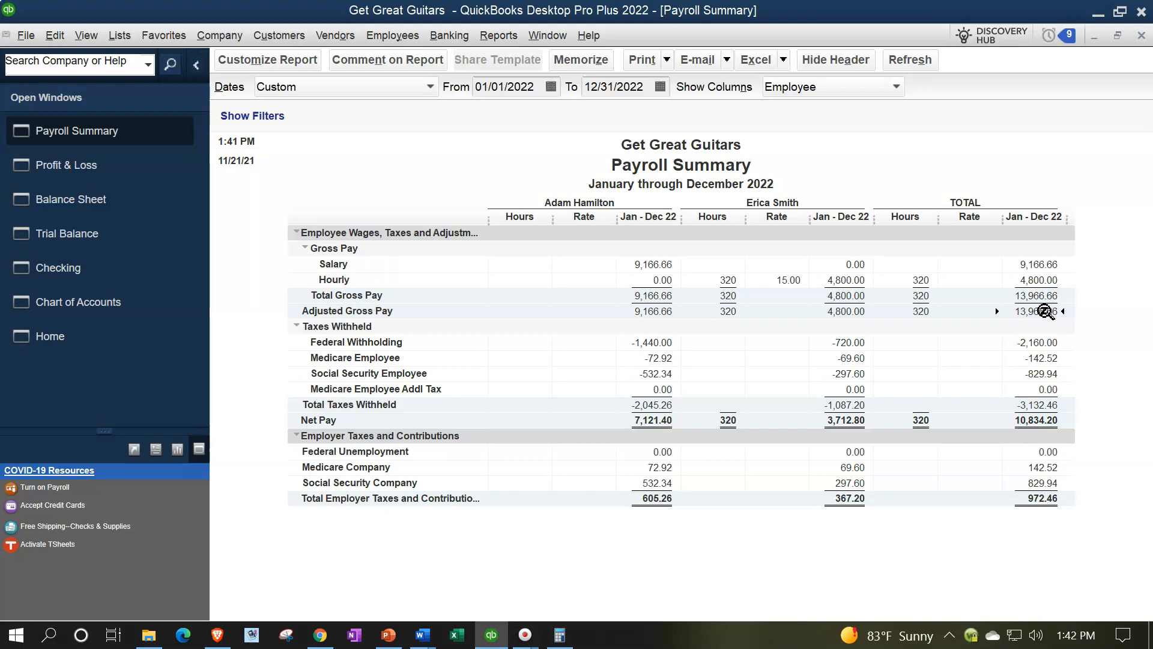
{"action": "left_click", "coordinate": [1055, 353]}
{"action": "left_click", "coordinate": [1045, 405]}
{"action": "left_click", "coordinate": [1042, 420]}
{"action": "left_click", "coordinate": [1037, 296]}
{"action": "left_click", "coordinate": [99, 170]}
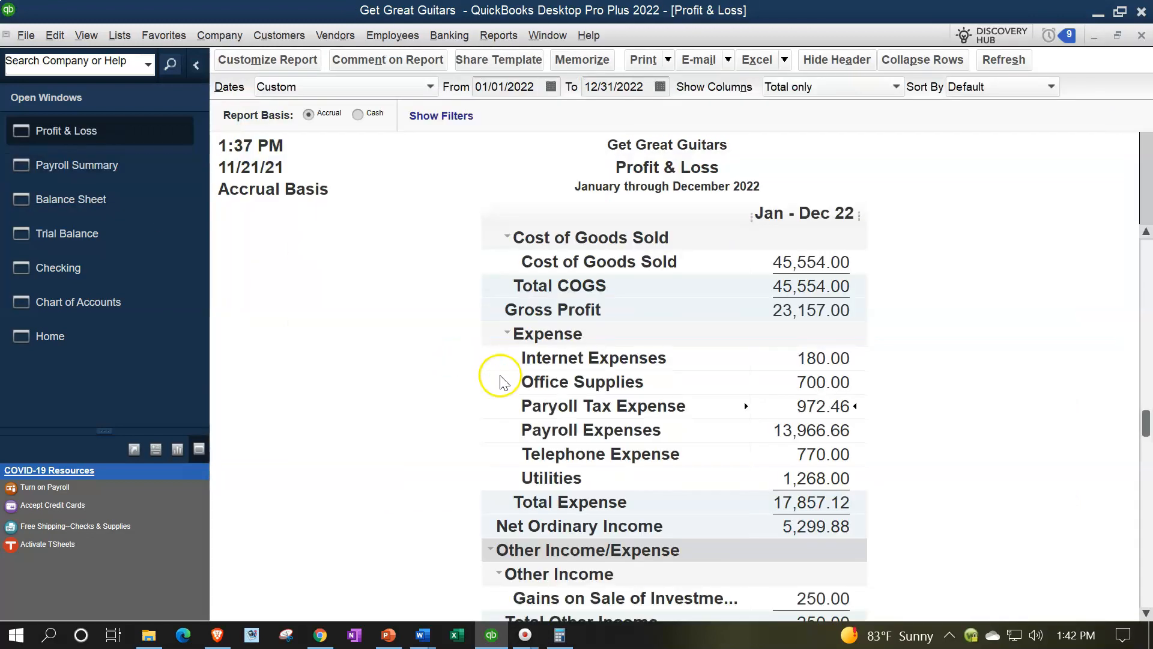
{"action": "left_click", "coordinate": [771, 428]}
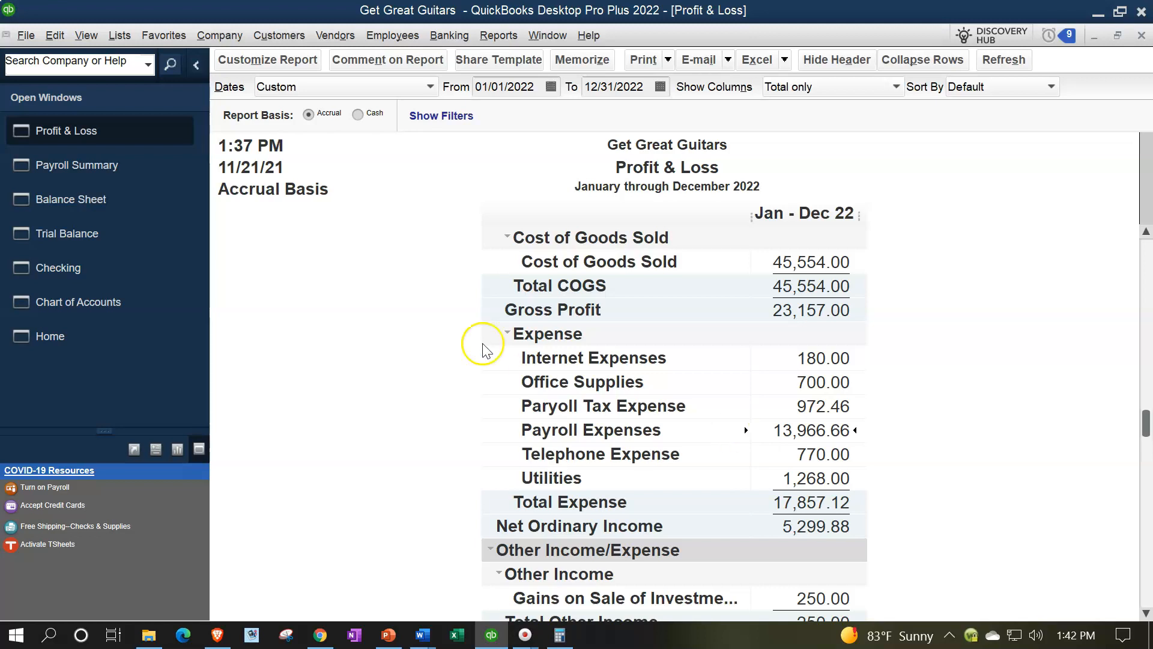
- Review the Payroll Summary's federal withholding and total taxes withheld, and compare them with Payroll Liabilities on the Balance Sheet
{"action": "left_click", "coordinate": [89, 167]}
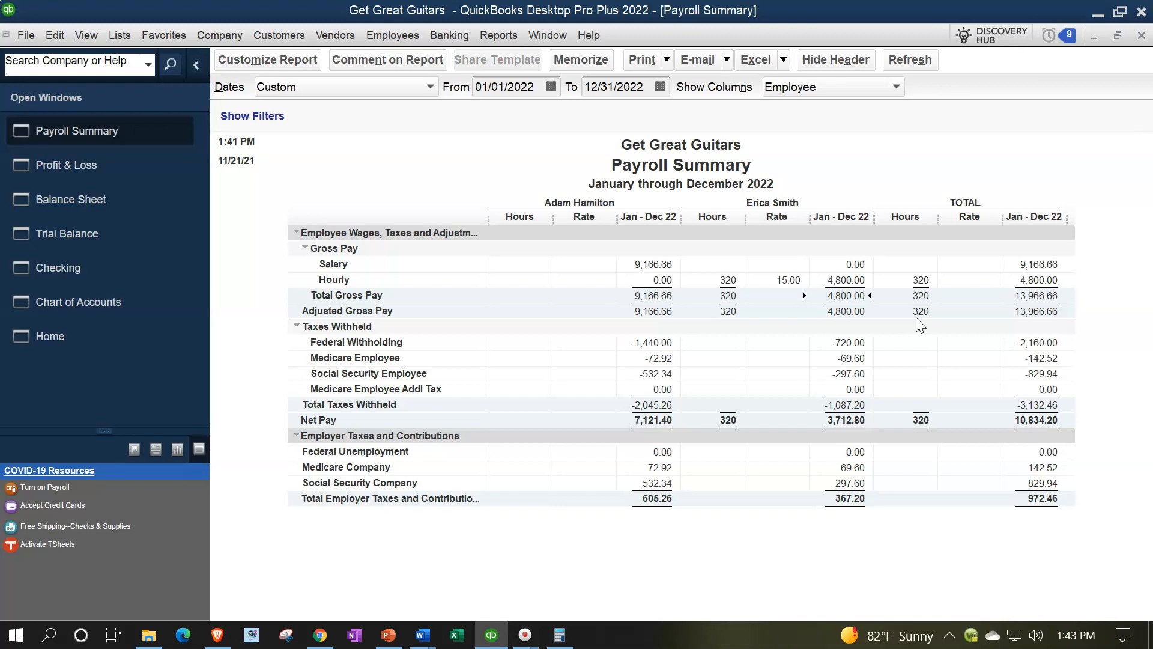
{"action": "left_click", "coordinate": [1044, 404]}
{"action": "left_click", "coordinate": [1036, 341]}
{"action": "left_click", "coordinate": [1042, 402]}
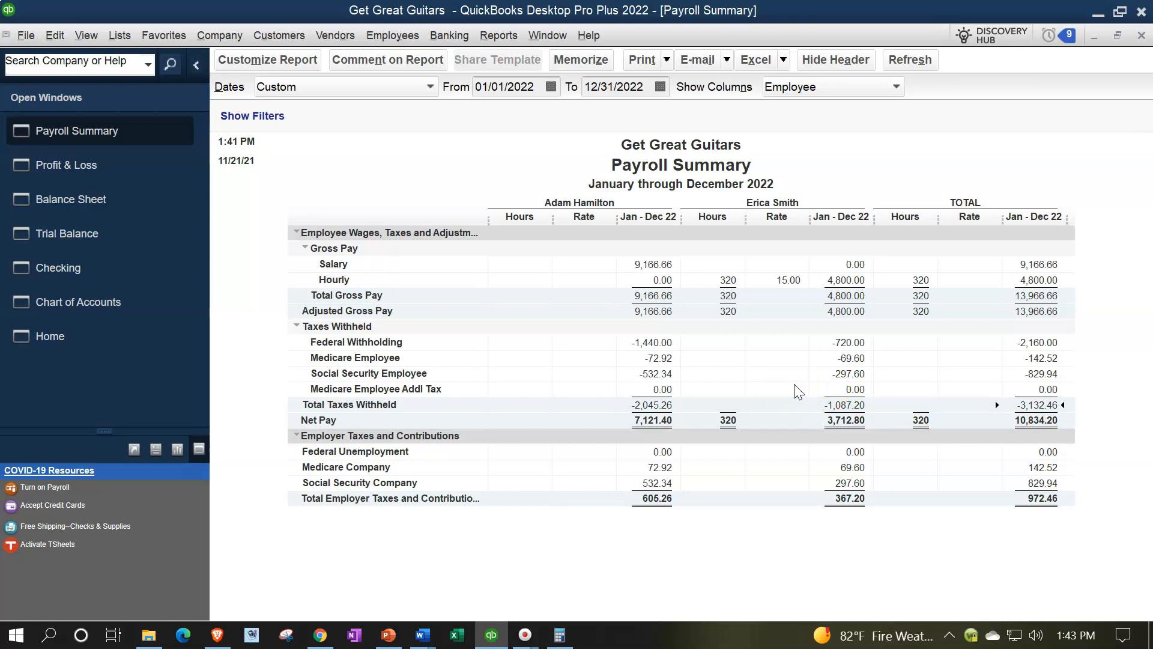
{"action": "left_click", "coordinate": [93, 199]}
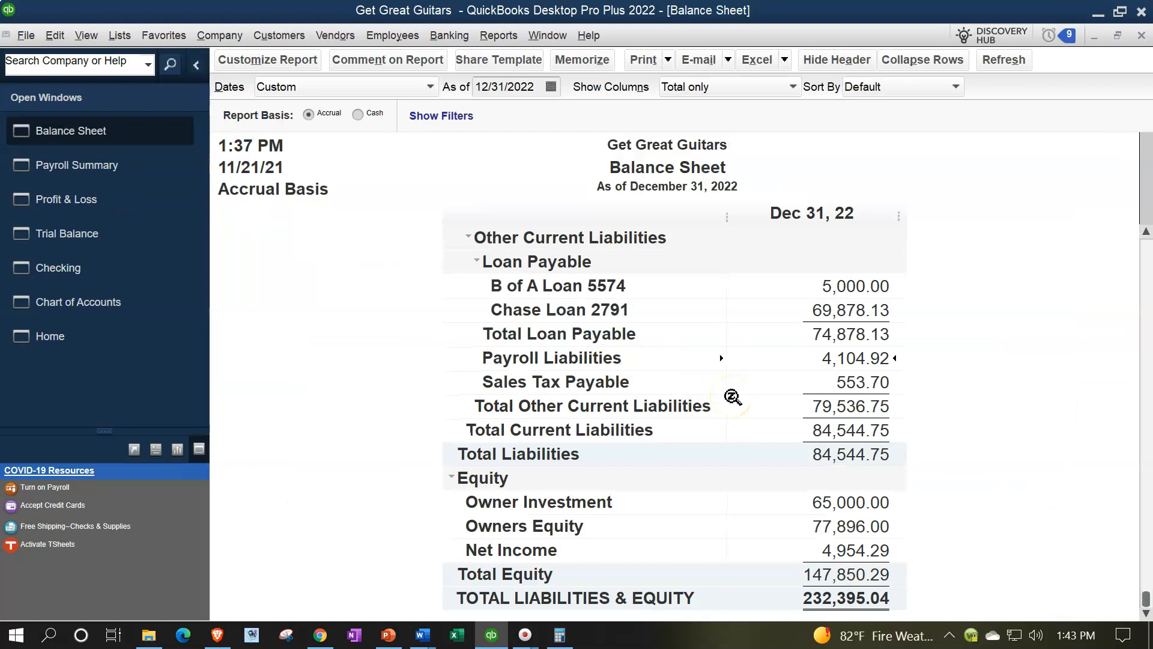
{"action": "scroll", "coordinate": [730, 397], "scroll_direction": "up", "scroll_amount": 3}
{"action": "scroll", "coordinate": [733, 397], "scroll_direction": "down", "scroll_amount": 1}
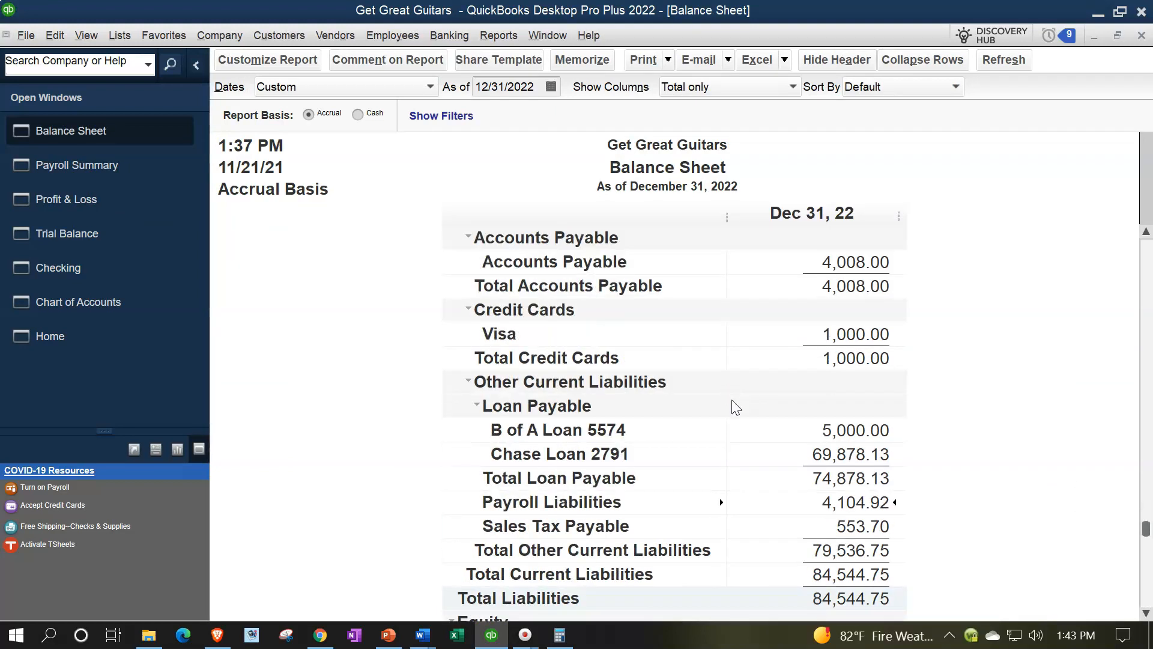
{"action": "scroll", "coordinate": [766, 507], "scroll_direction": "down", "scroll_amount": 1}
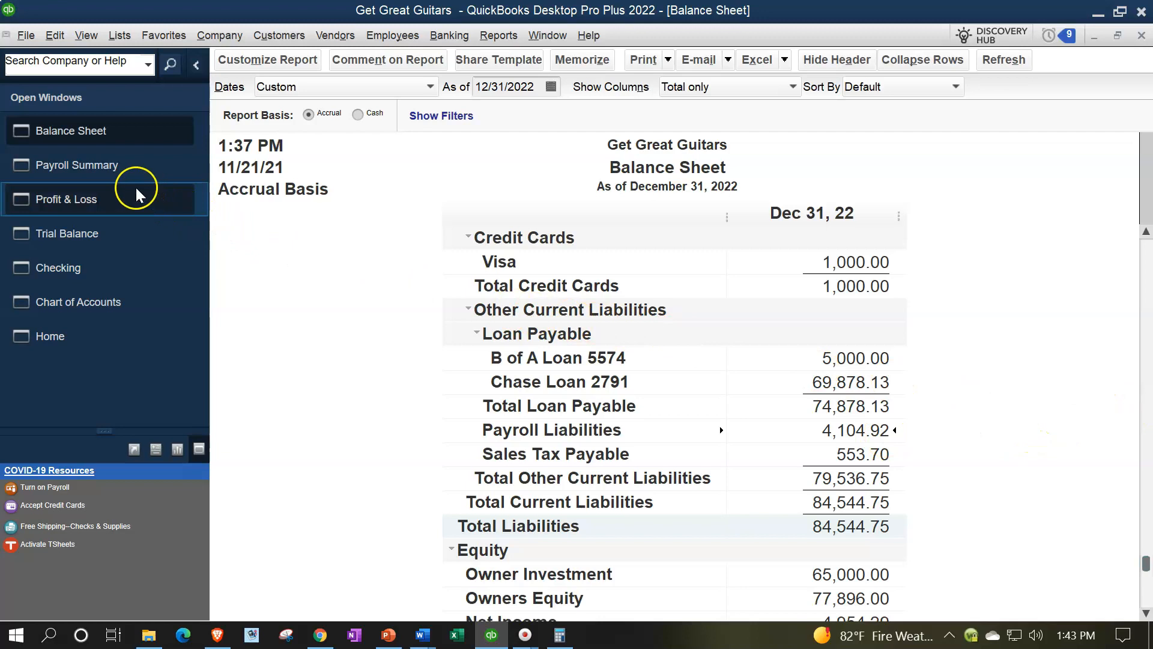
- From the Payroll Summary, add taxes withheld and employer taxes in Calculator as 3132.46+972.46, and compare the sum with Payroll Liabilities on the Balance Sheet
{"action": "left_click", "coordinate": [116, 176]}
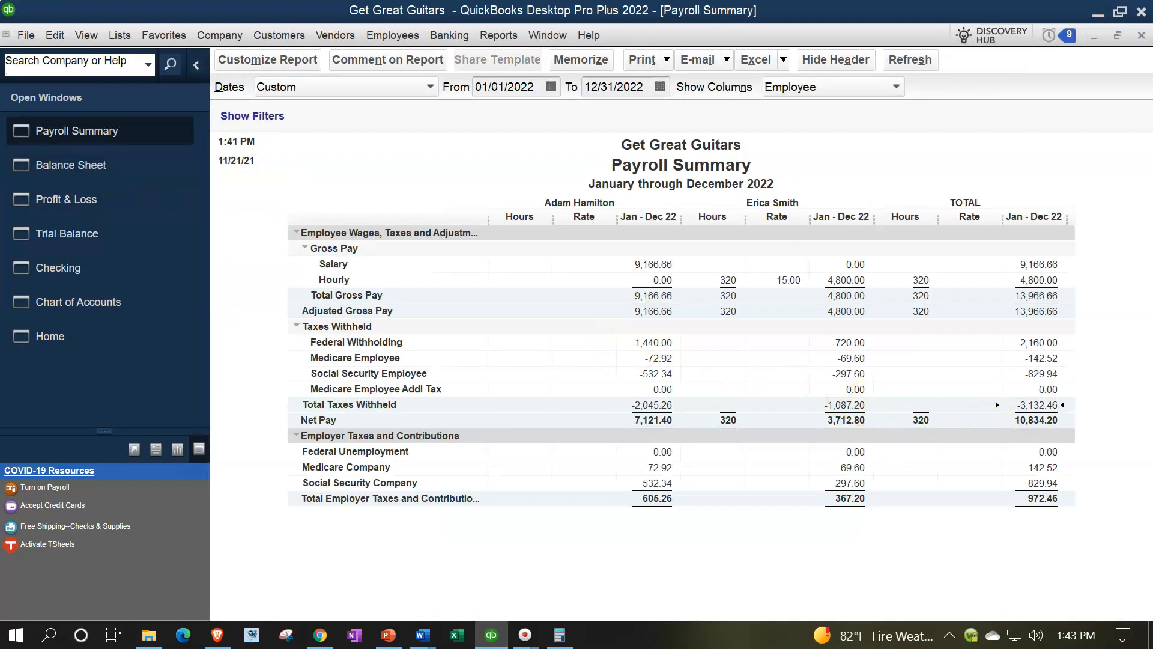
{"action": "left_click", "coordinate": [560, 634]}
{"action": "left_click_drag", "start_coordinate": [715, 229], "coordinate": [835, 313]}
{"action": "left_click", "coordinate": [825, 369]}
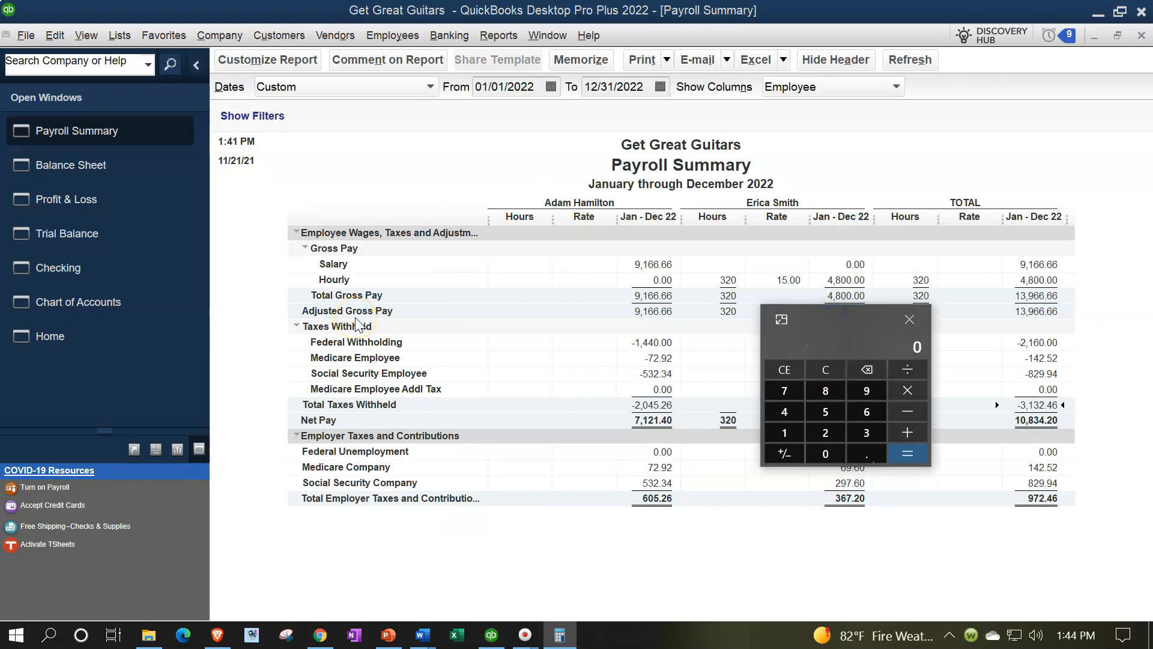
{"action": "type", "text": "3132."}
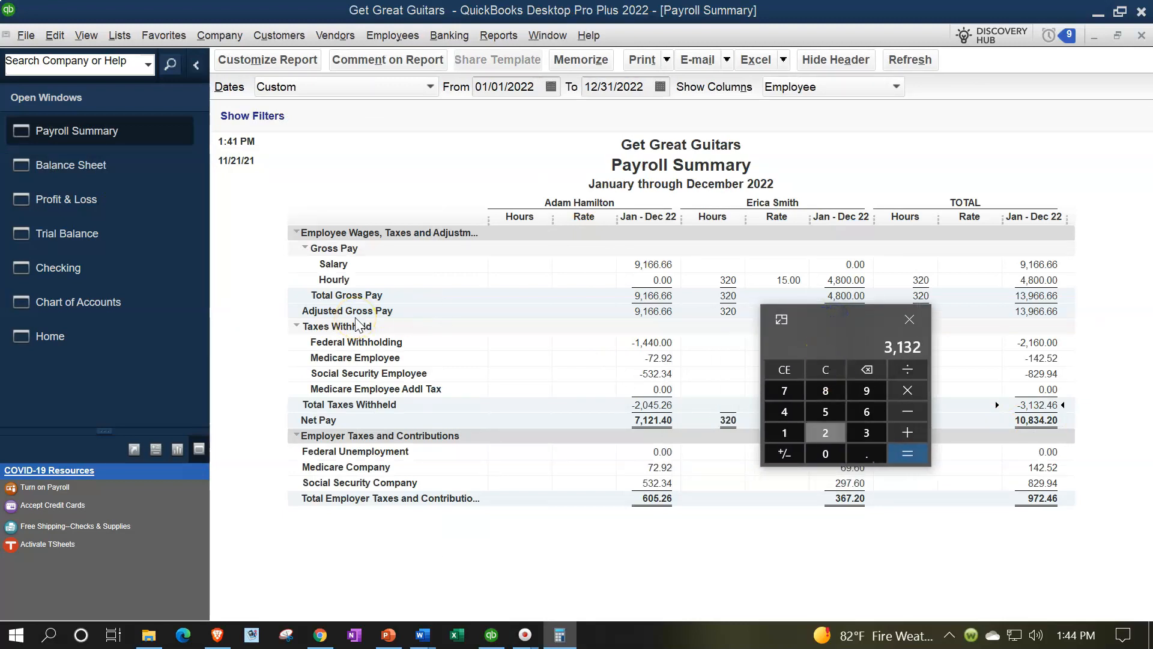
{"action": "type", "text": "46+972.46"}
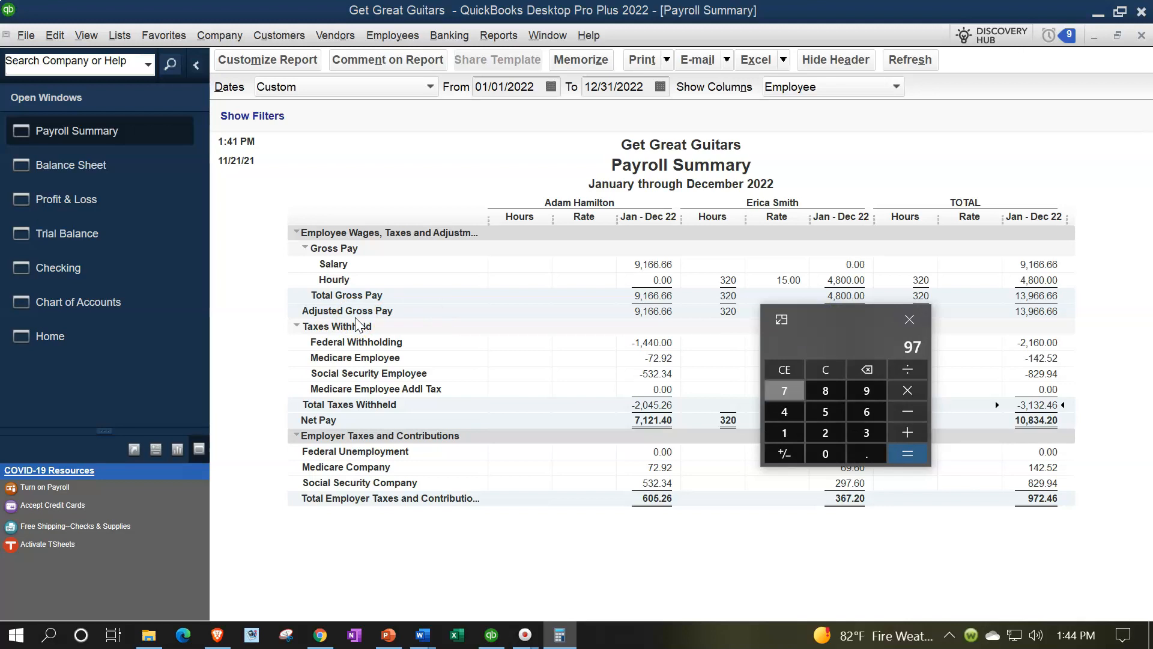
{"action": "key", "text": "Return"}
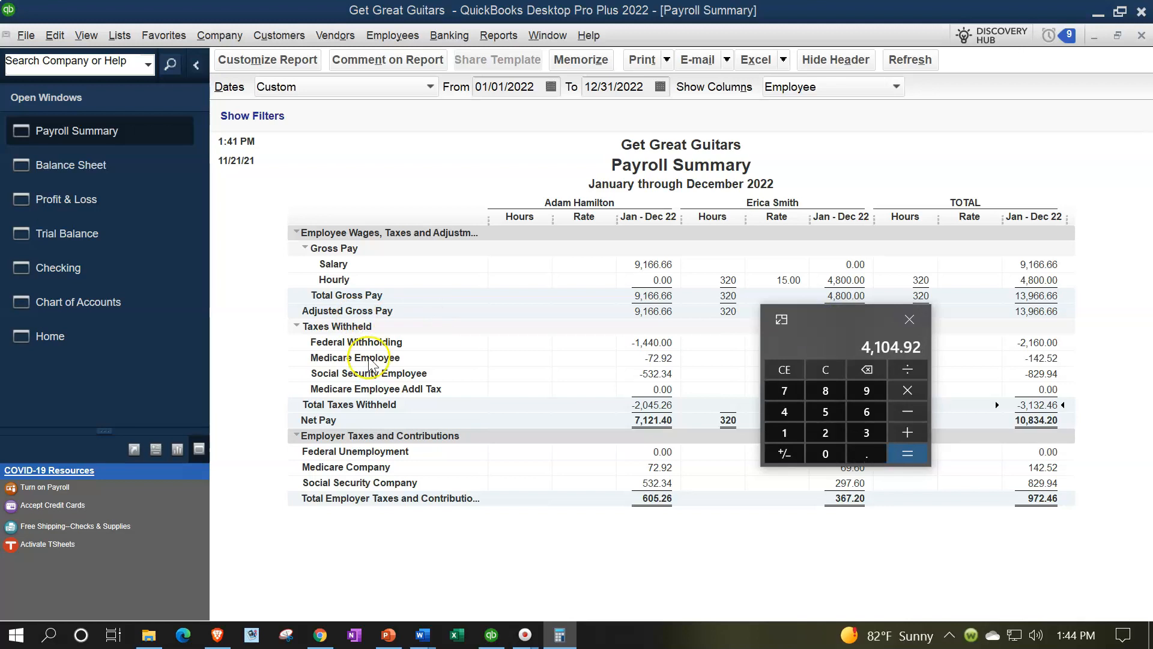
{"action": "left_click", "coordinate": [40, 174]}
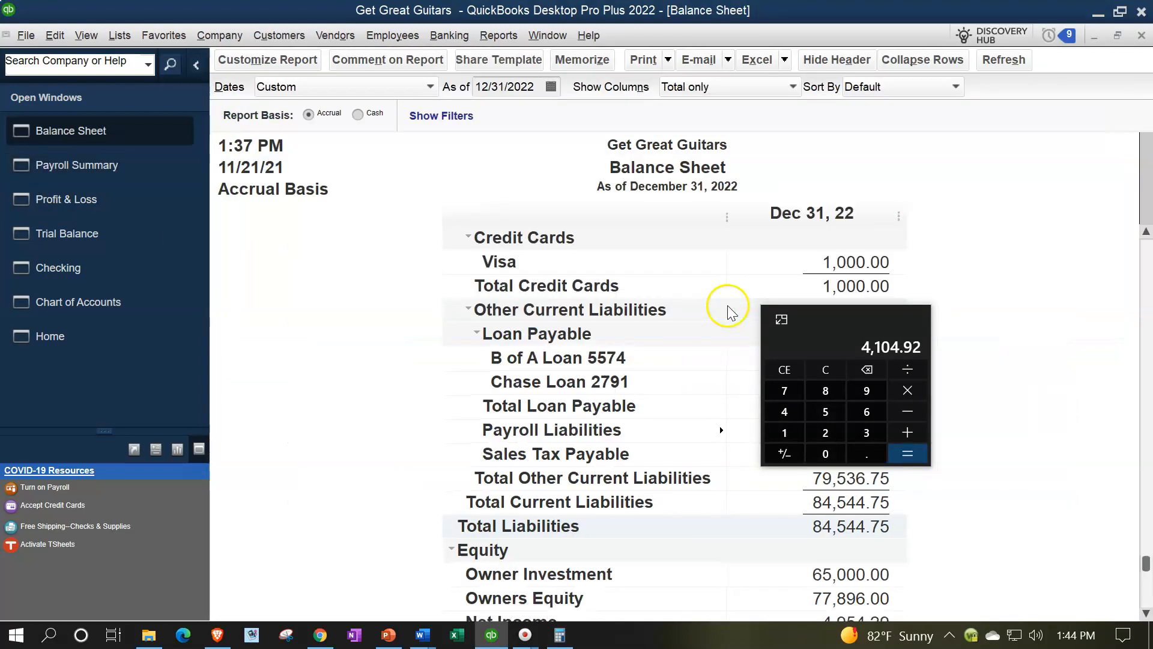
{"action": "left_click_drag", "start_coordinate": [851, 318], "coordinate": [1045, 361]}
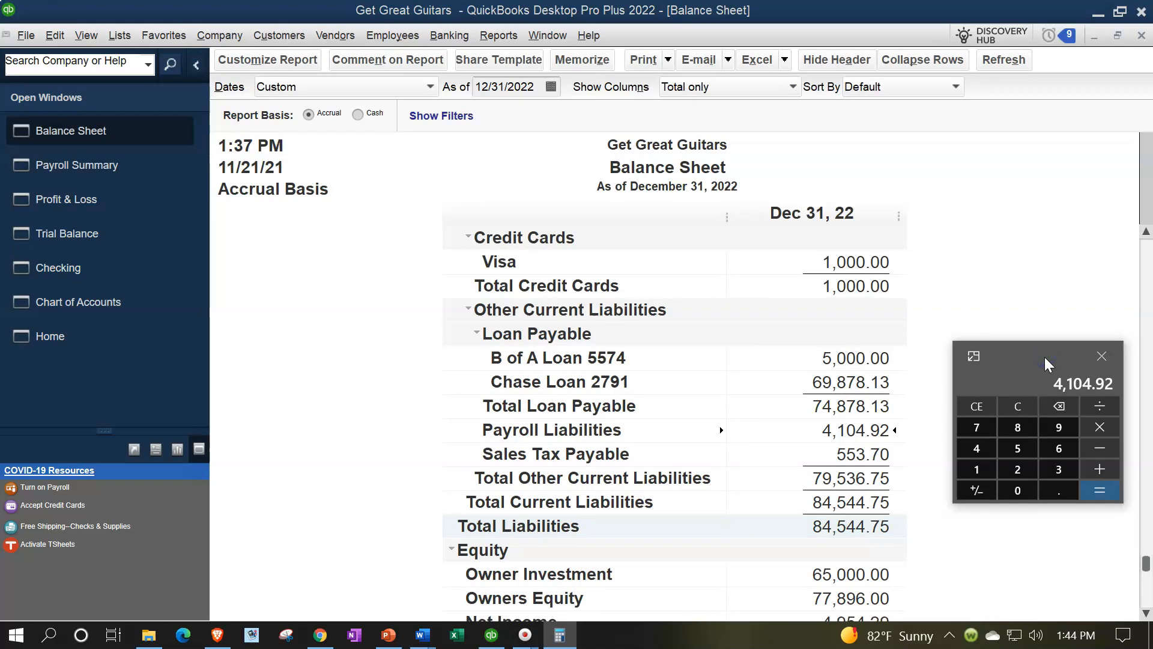
- Review employer taxes and gross pay in the Payroll Summary and compare them with the payroll tax and payroll expense lines on the Profit & Loss
{"action": "left_click", "coordinate": [128, 167]}
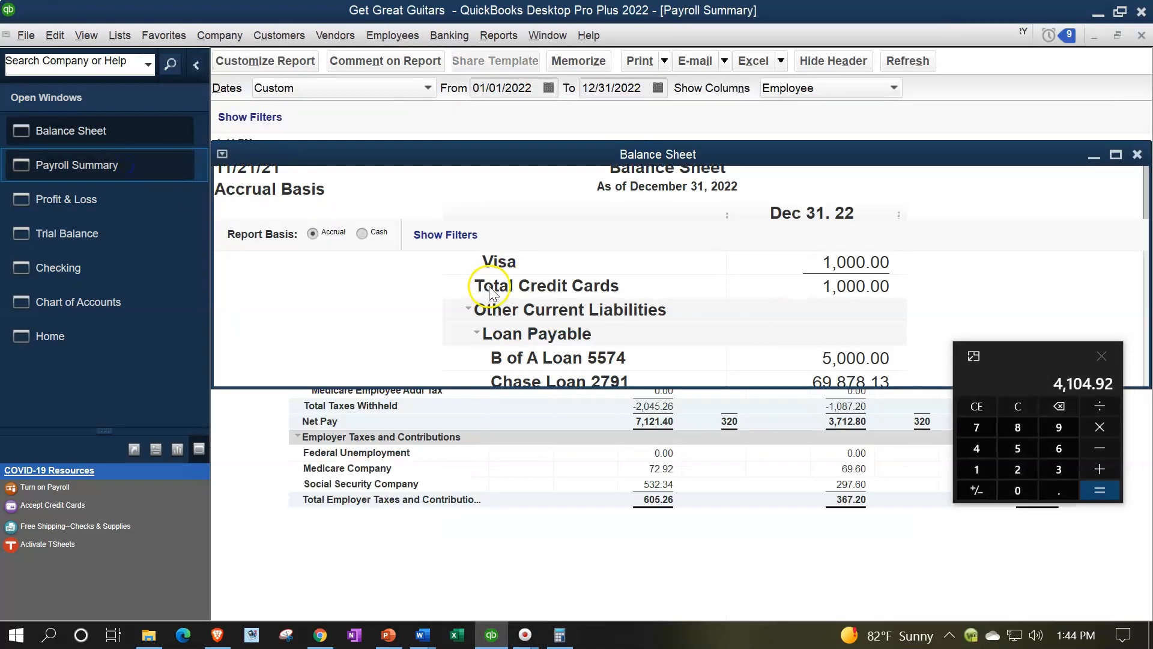
{"action": "left_click_drag", "start_coordinate": [1027, 357], "coordinate": [1152, 321]}
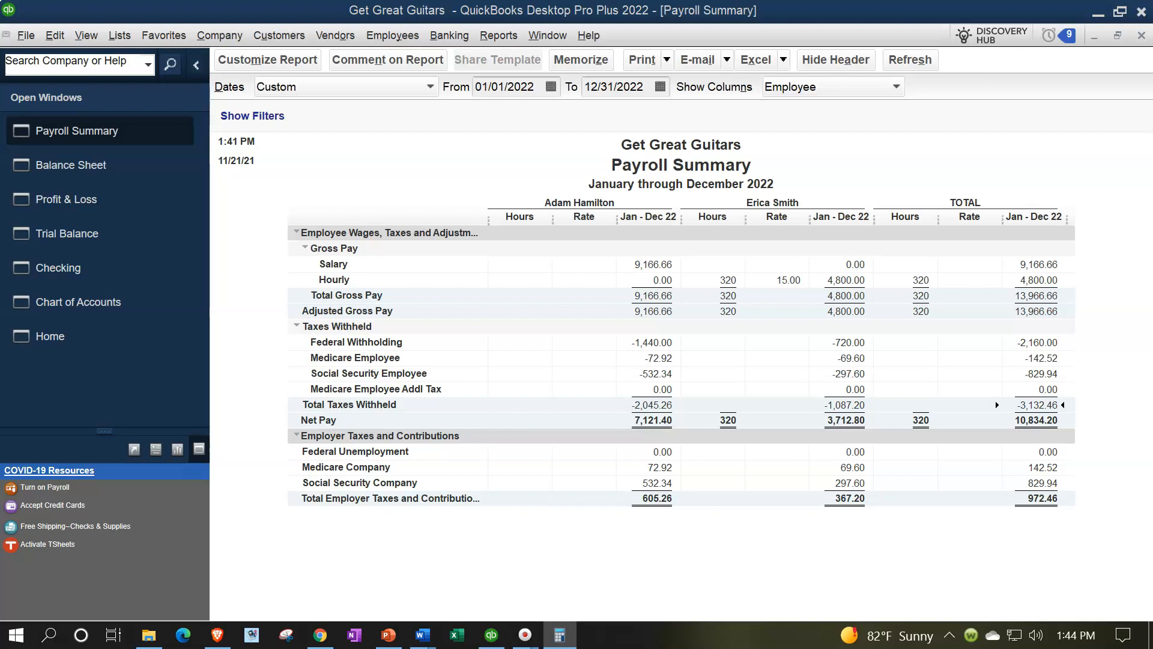
{"action": "left_click", "coordinate": [1031, 484]}
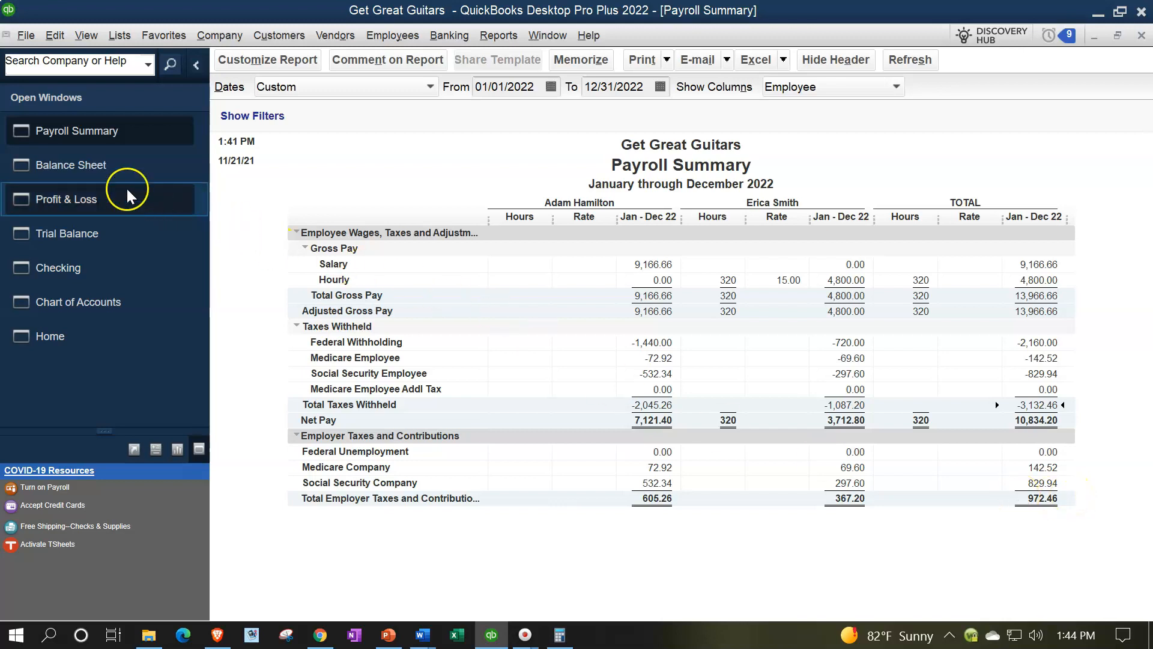
{"action": "left_click", "coordinate": [62, 208]}
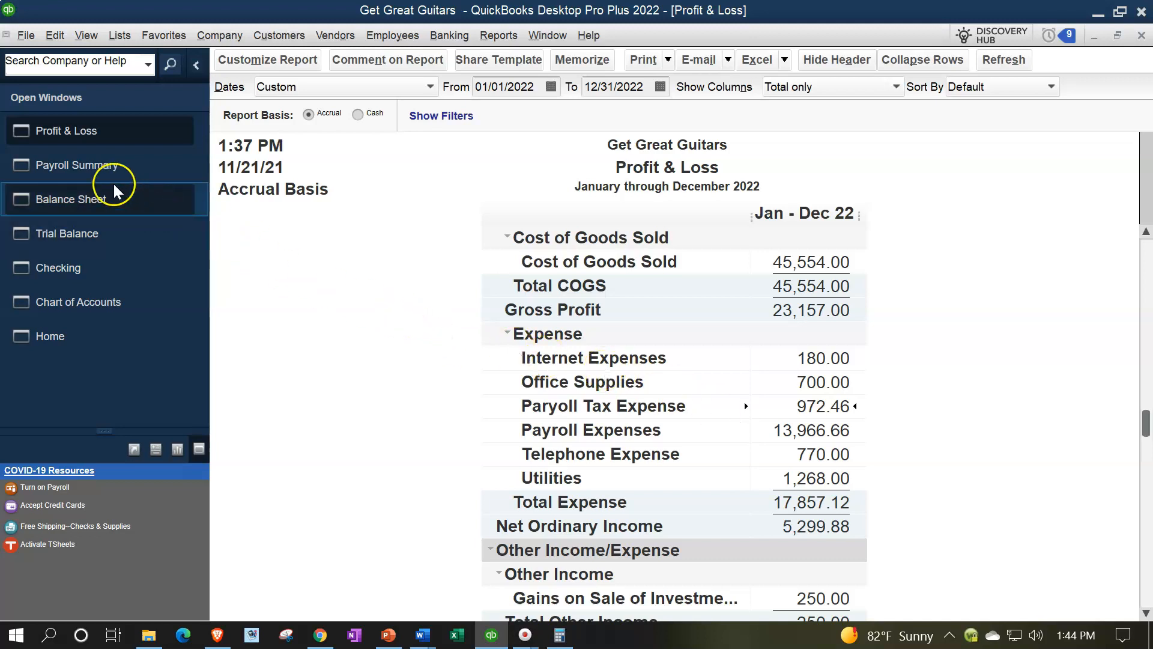
{"action": "left_click", "coordinate": [98, 171]}
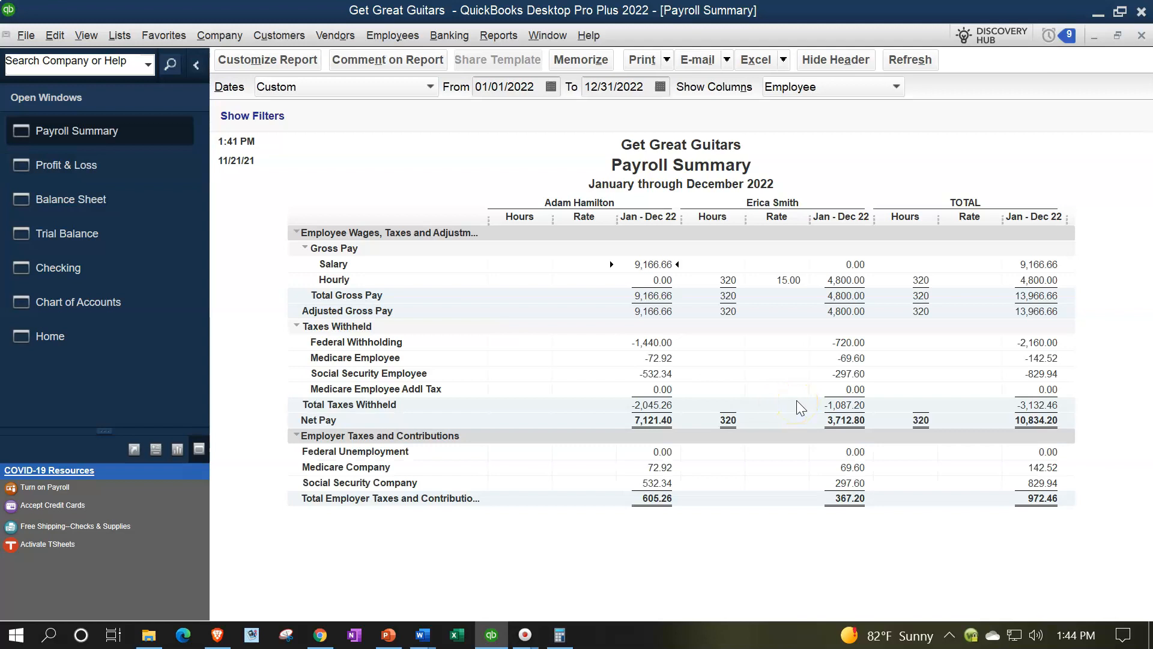
{"action": "left_click", "coordinate": [1039, 281]}
{"action": "left_click", "coordinate": [1047, 453]}
{"action": "left_click", "coordinate": [94, 163]}
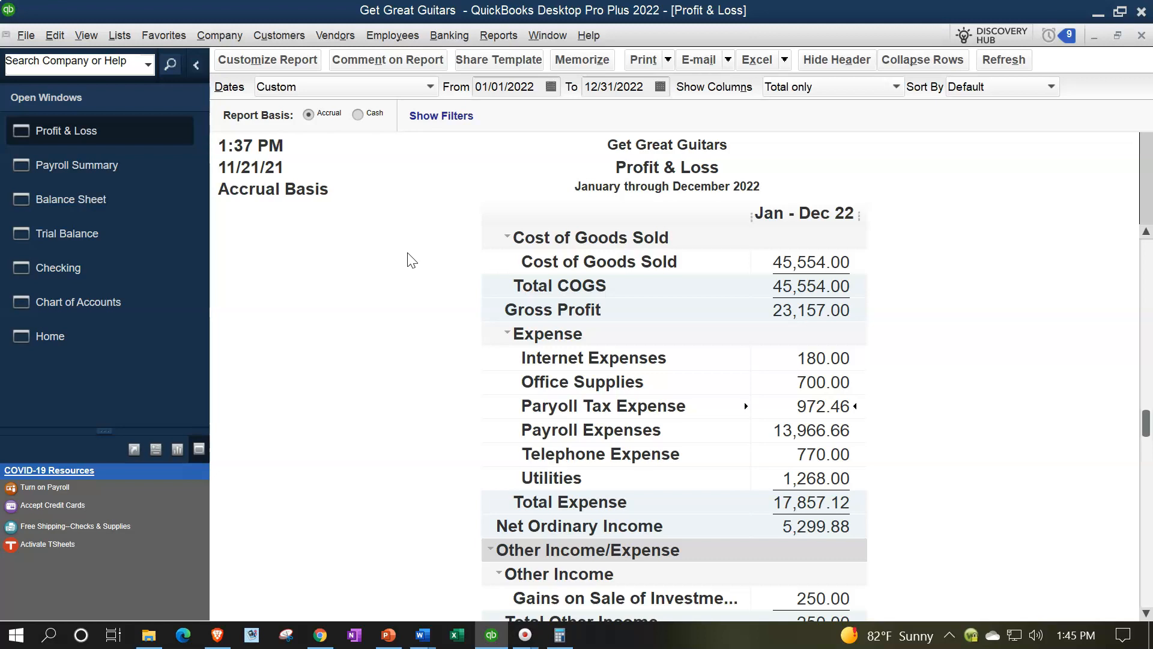
- Review the Trial Balance for 2022 from the Checking account through the payroll accounts to the debit and credit totals
{"action": "left_click", "coordinate": [48, 247]}
{"action": "scroll", "coordinate": [571, 398], "scroll_direction": "up", "scroll_amount": 6}
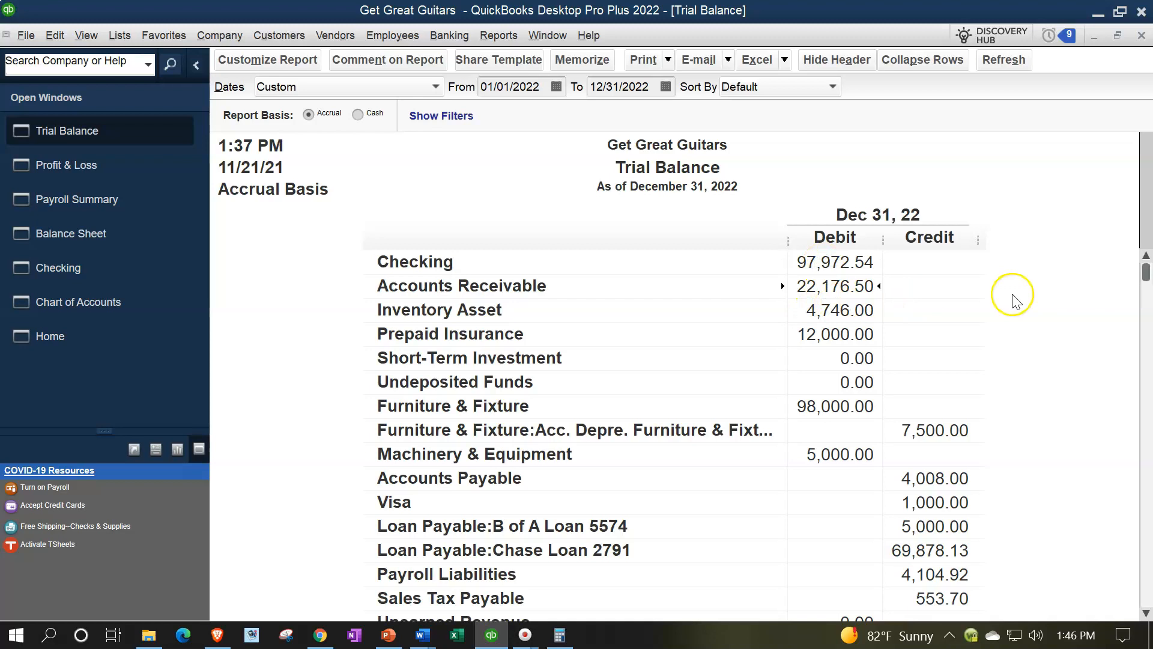
{"action": "key", "text": "Down"}
{"action": "key", "text": "Down"}
{"action": "key", "text": "Down"}
{"action": "key", "text": "Down"}
{"action": "key", "text": "Down"}
{"action": "key", "text": "Down"}
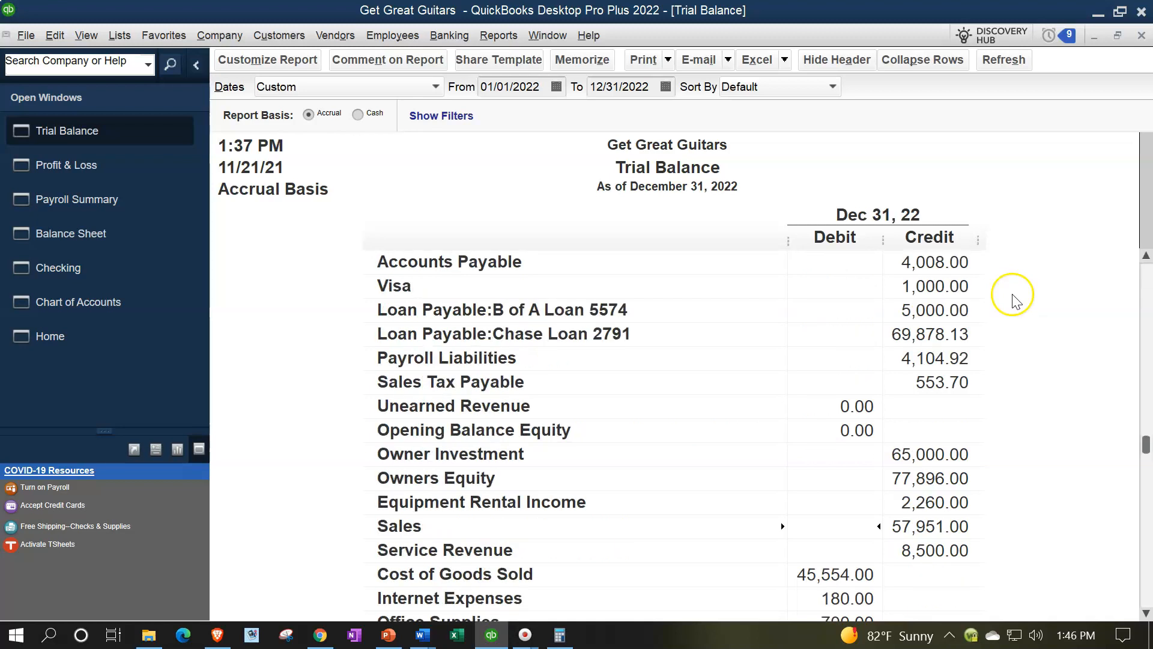
{"action": "key", "text": "Down"}
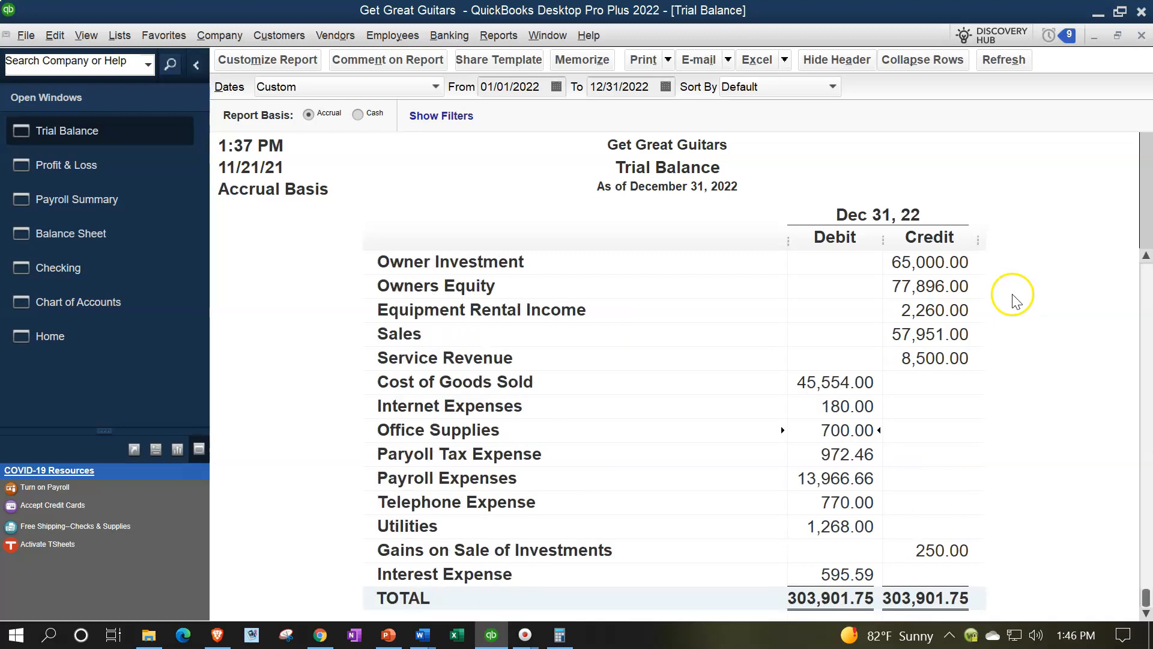